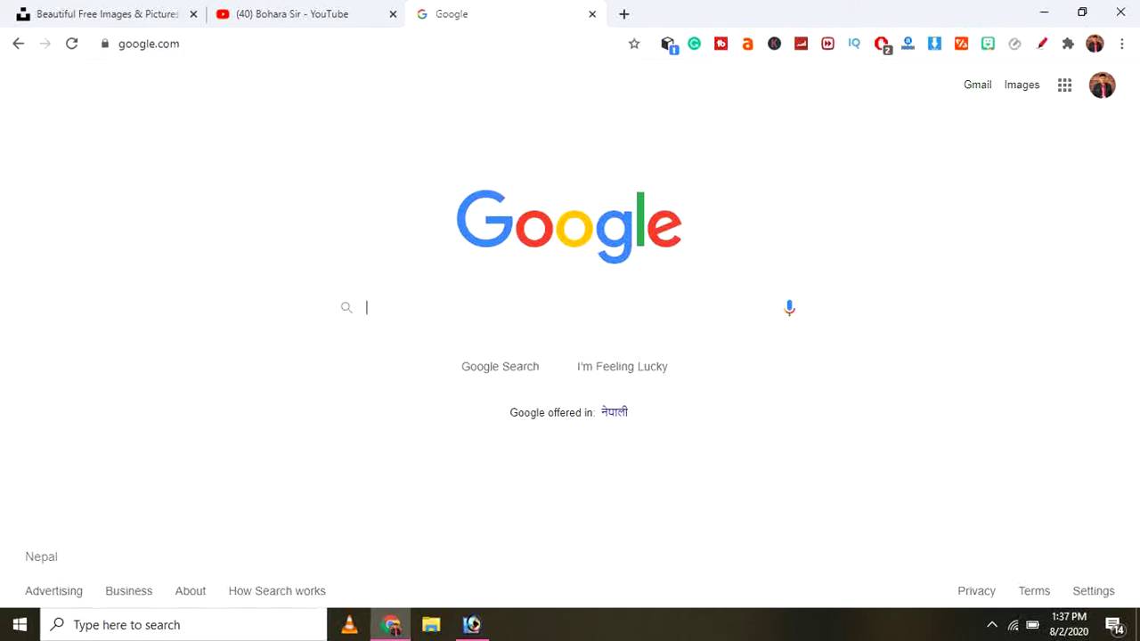
Search YouTube for "how to create youtube thumbnail" and look through the thumbnails in the results
click(315, 11)
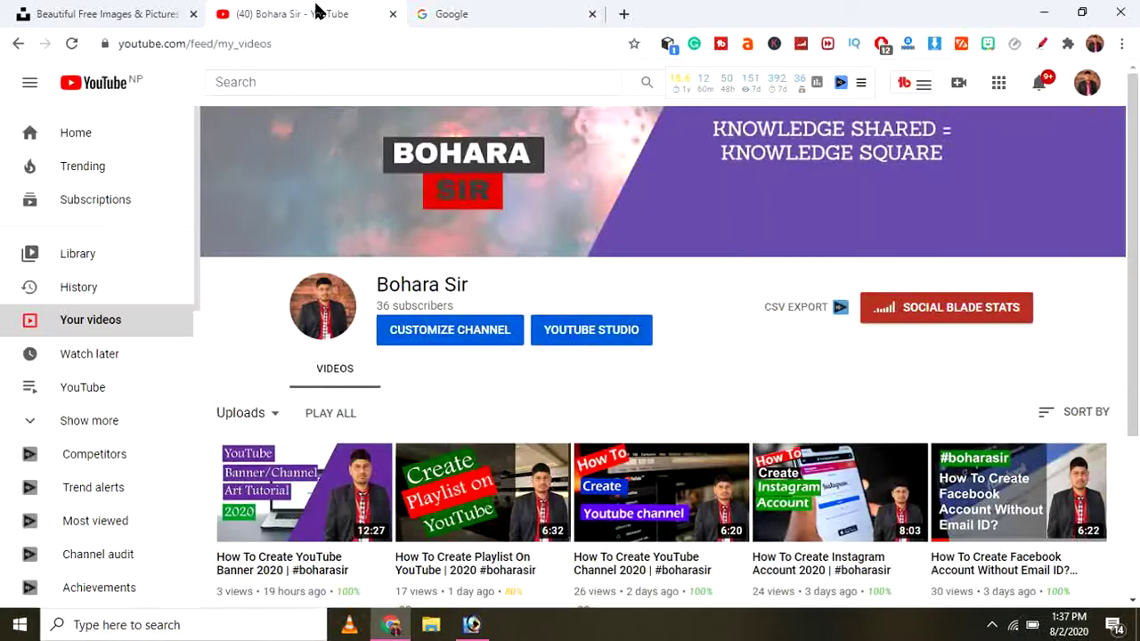
click(105, 85)
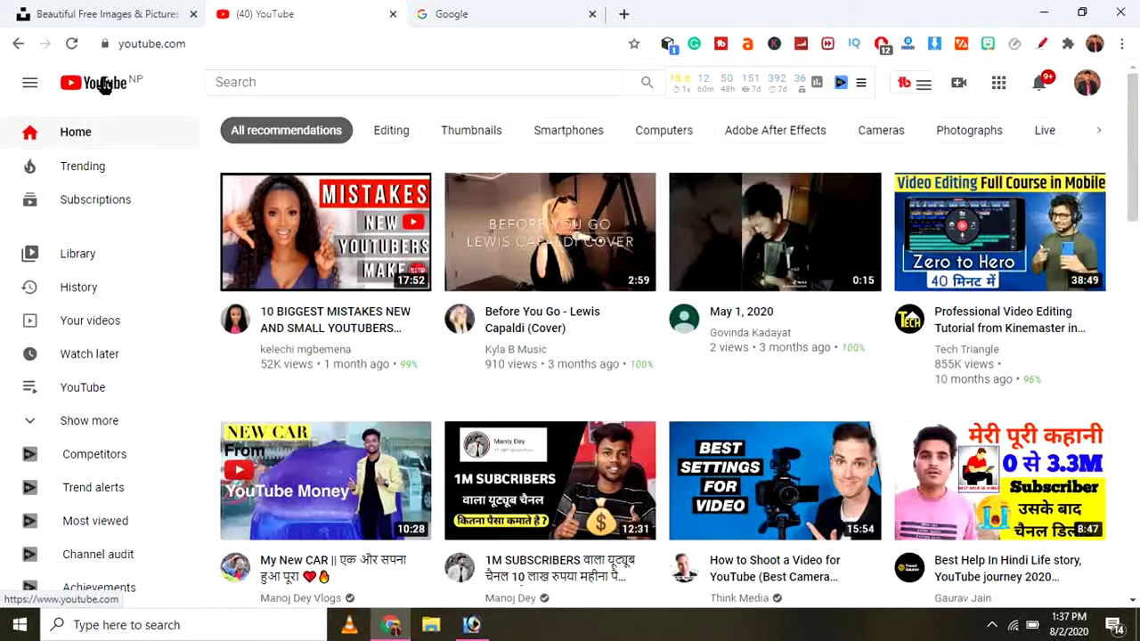
click(274, 82)
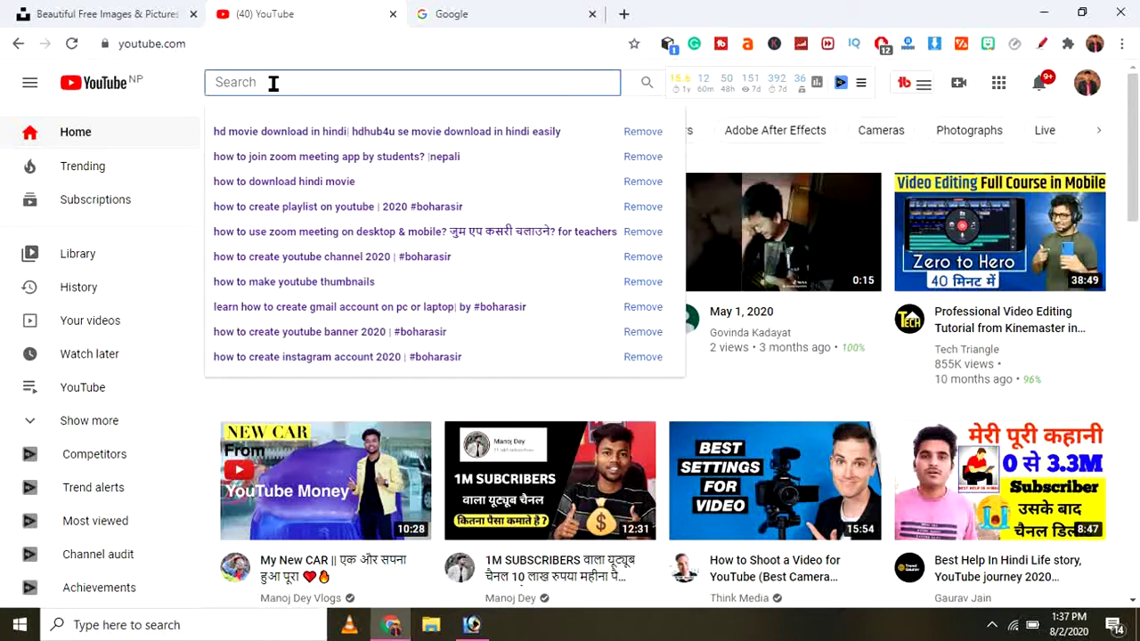
text(how to cr)
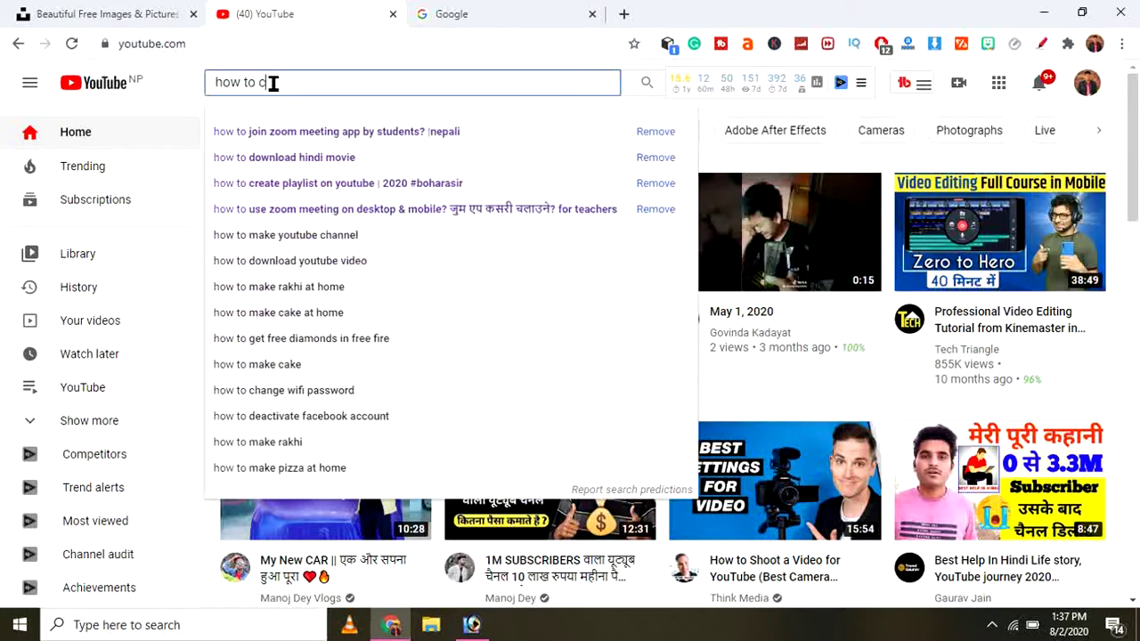
text(eate)
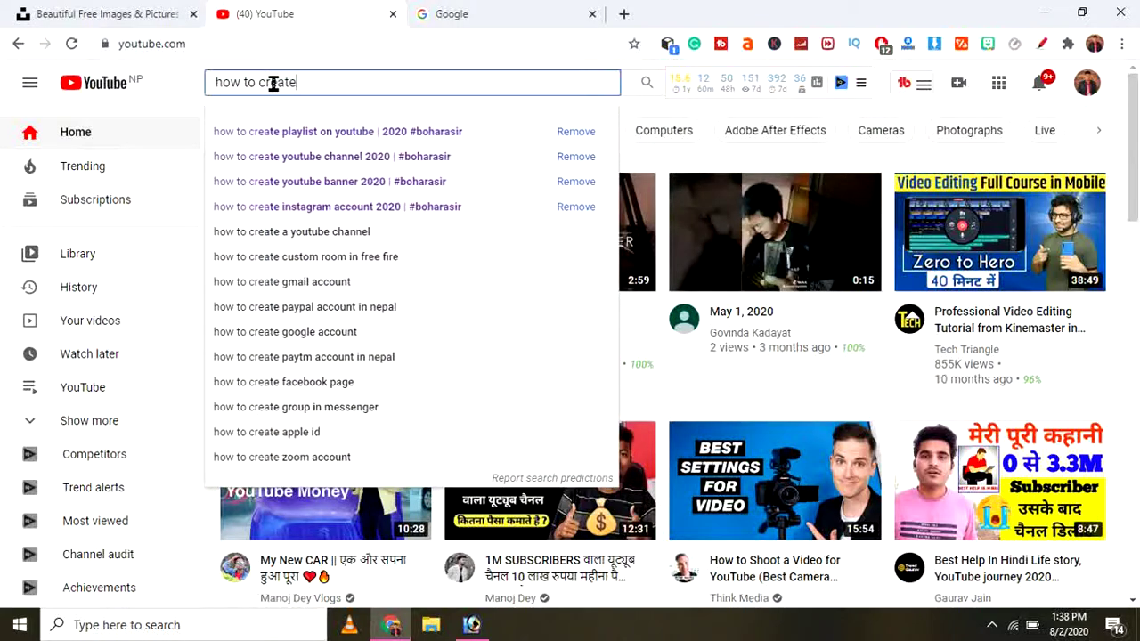
text( youtube )
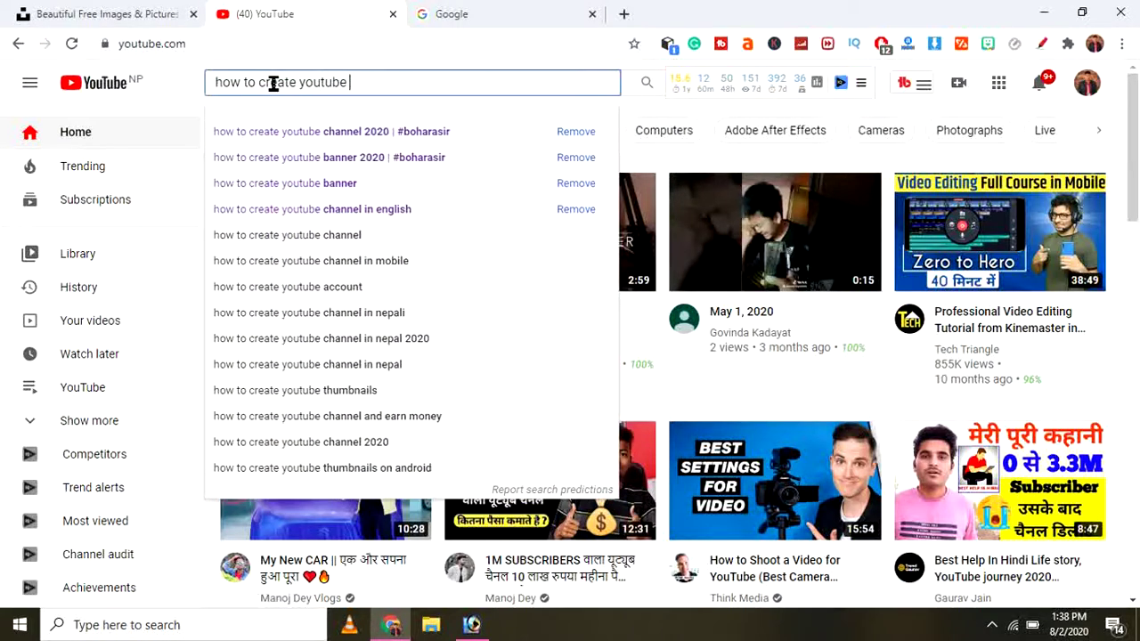
text(thu)
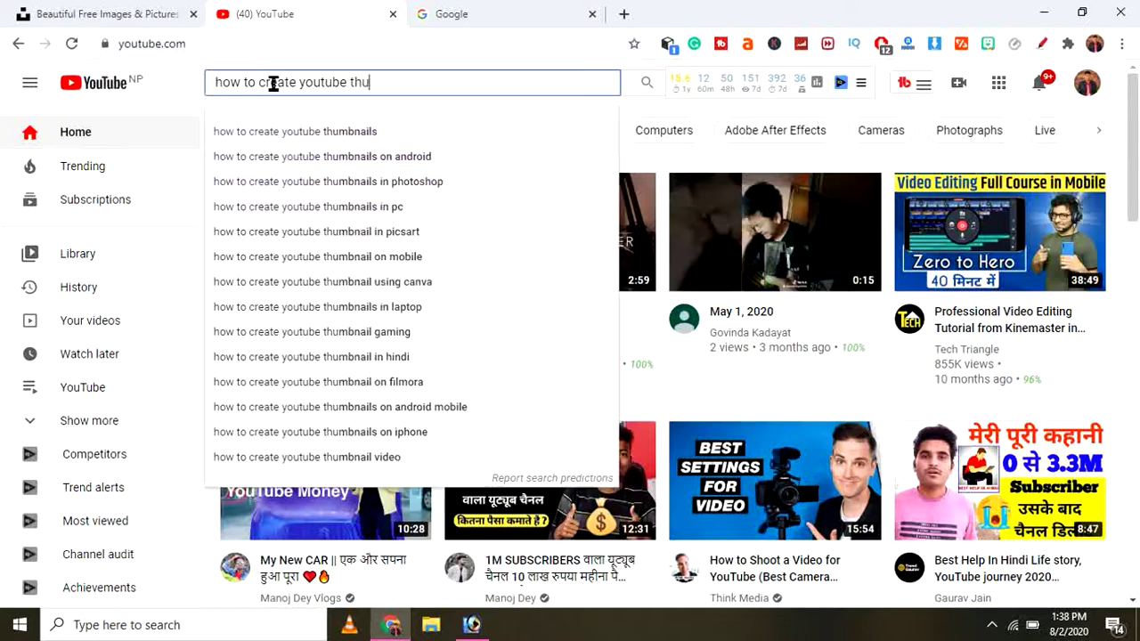
text(mbnail)
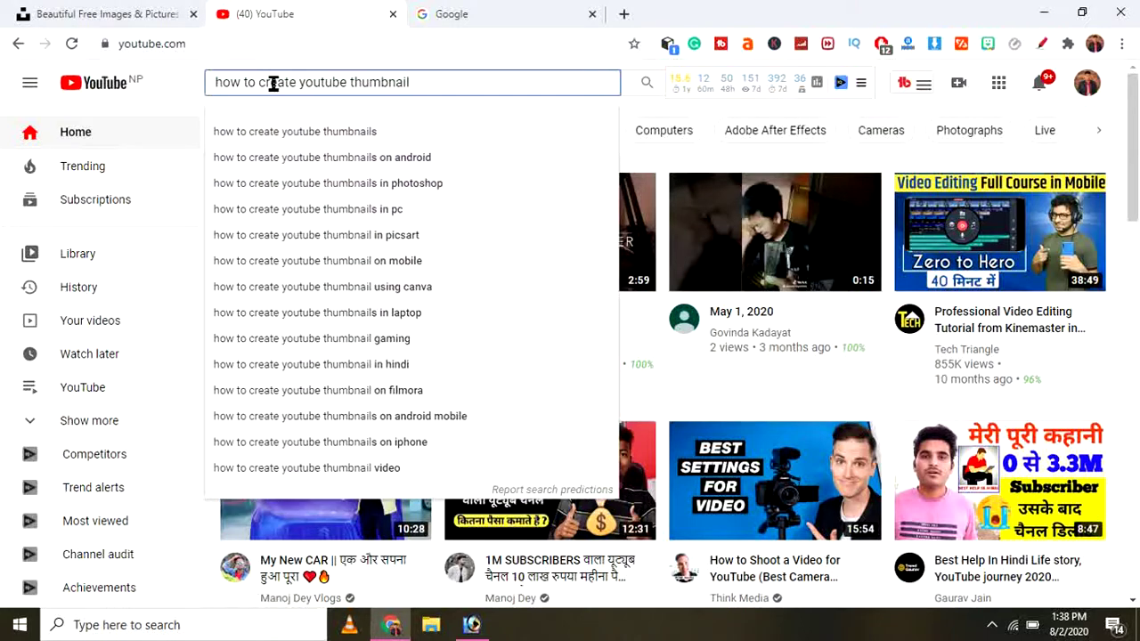
key(Return)
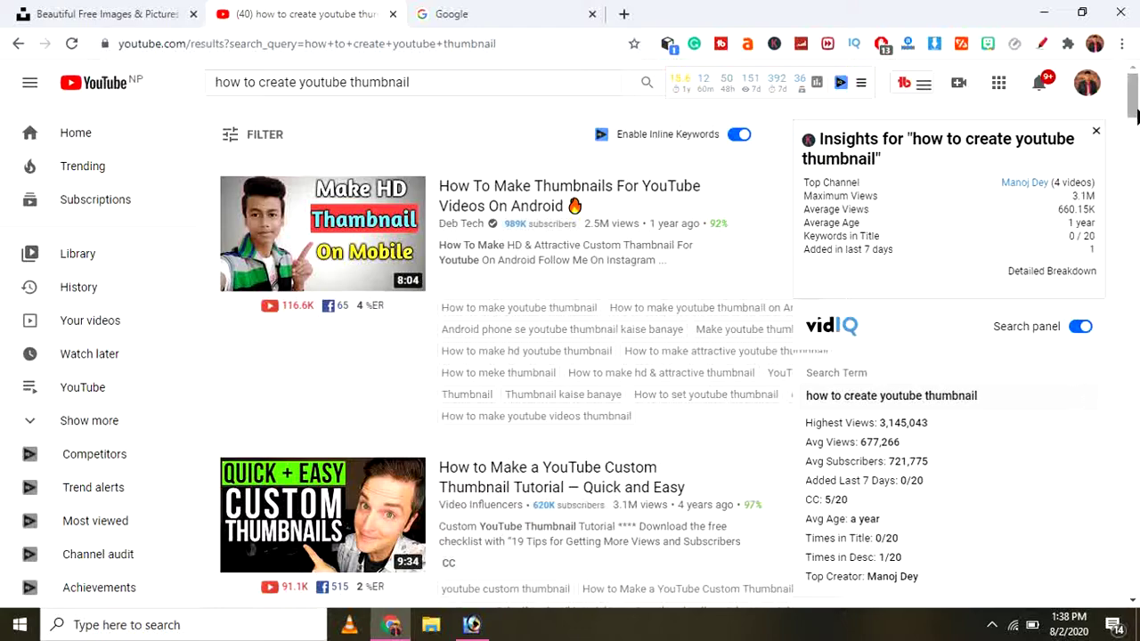
drag(1133, 105, 1137, 165)
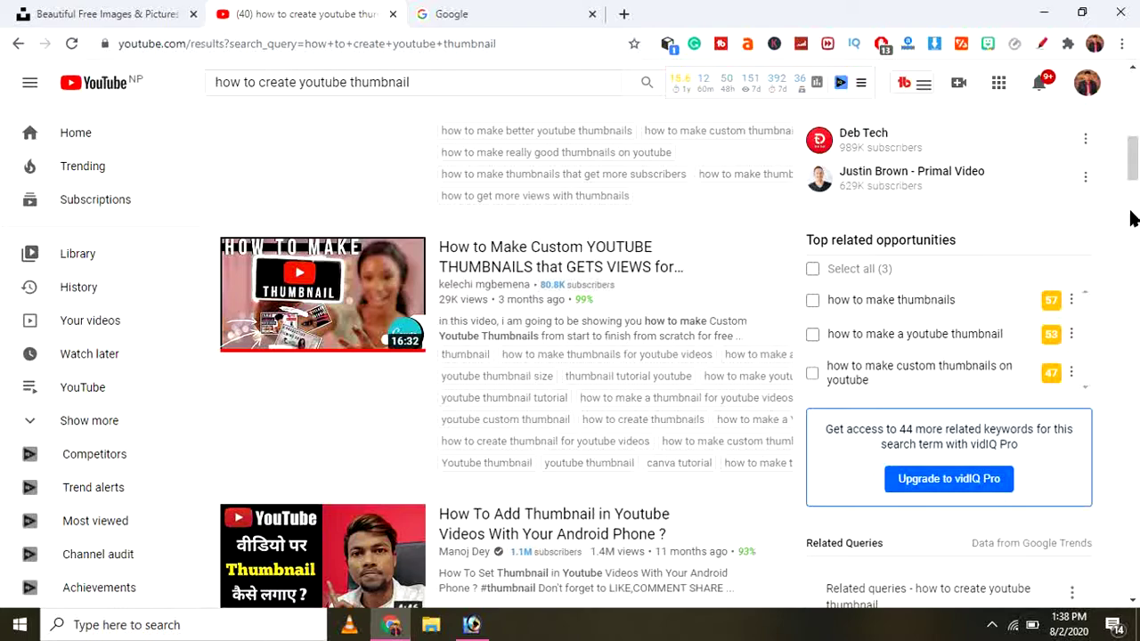
drag(1135, 169, 1135, 98)
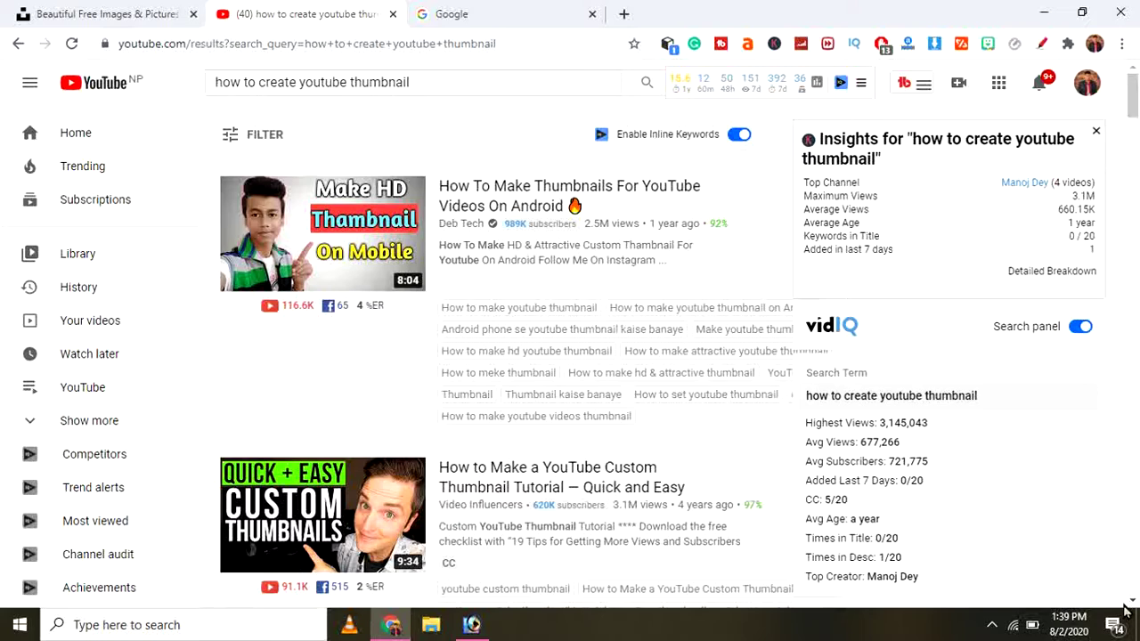
drag(1133, 604, 1133, 605)
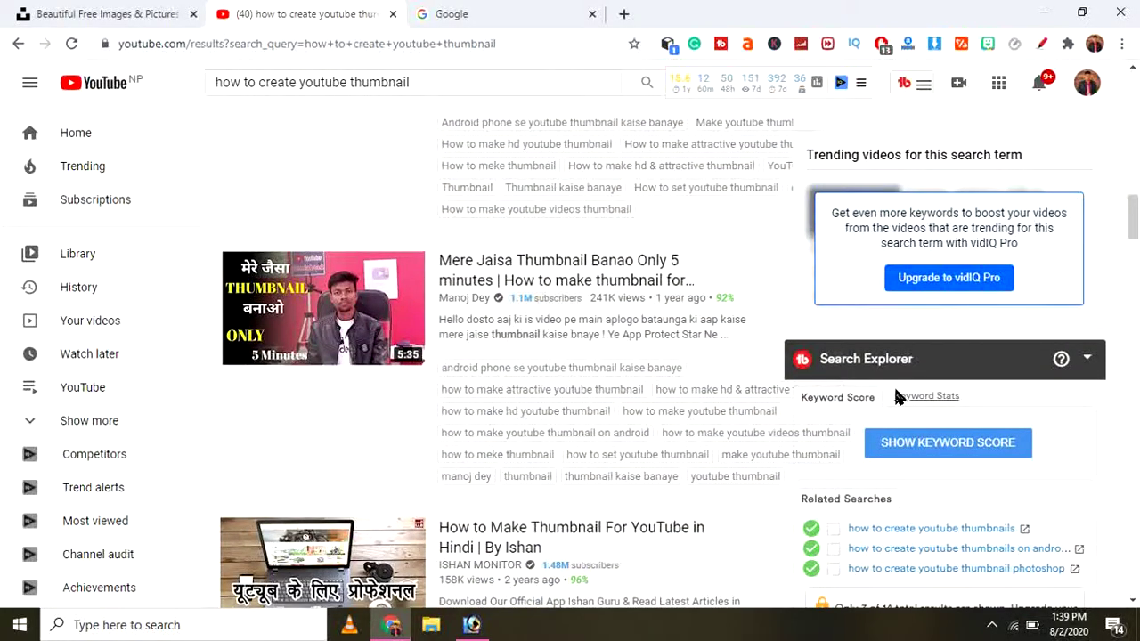
Switch to Unsplash and browse its Nature, Current Events and People topics
click(549, 8)
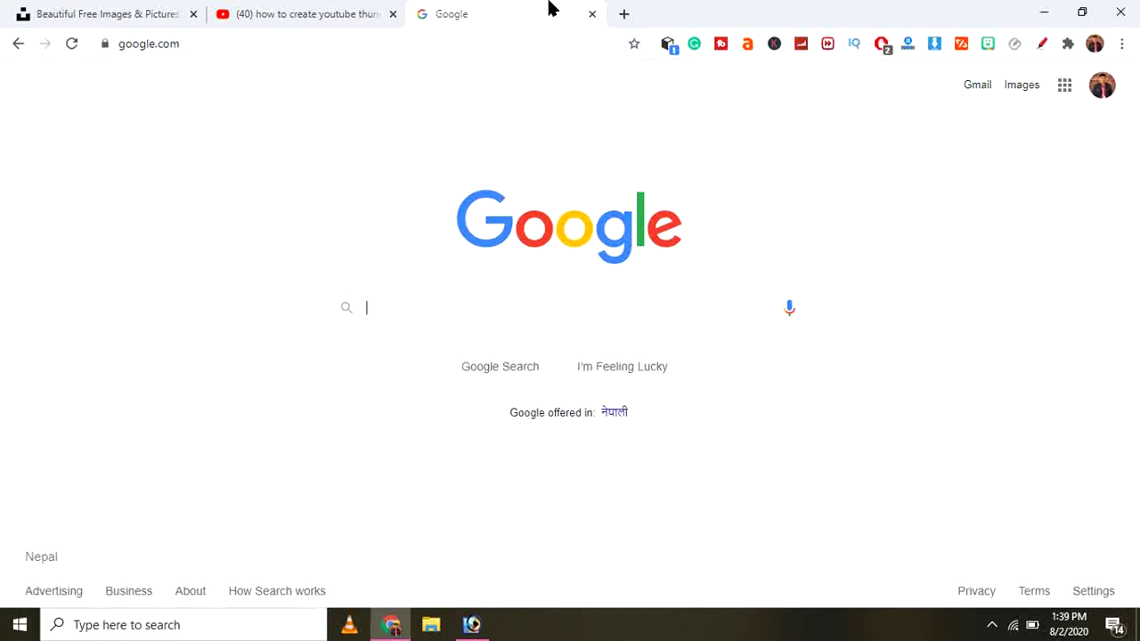
click(67, 10)
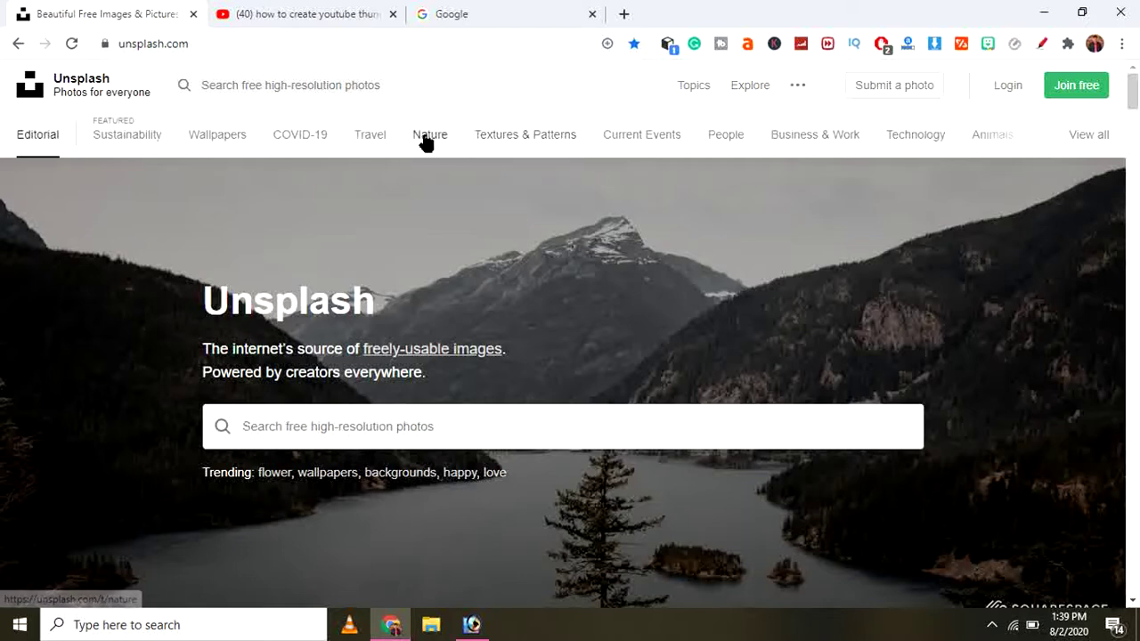
click(426, 142)
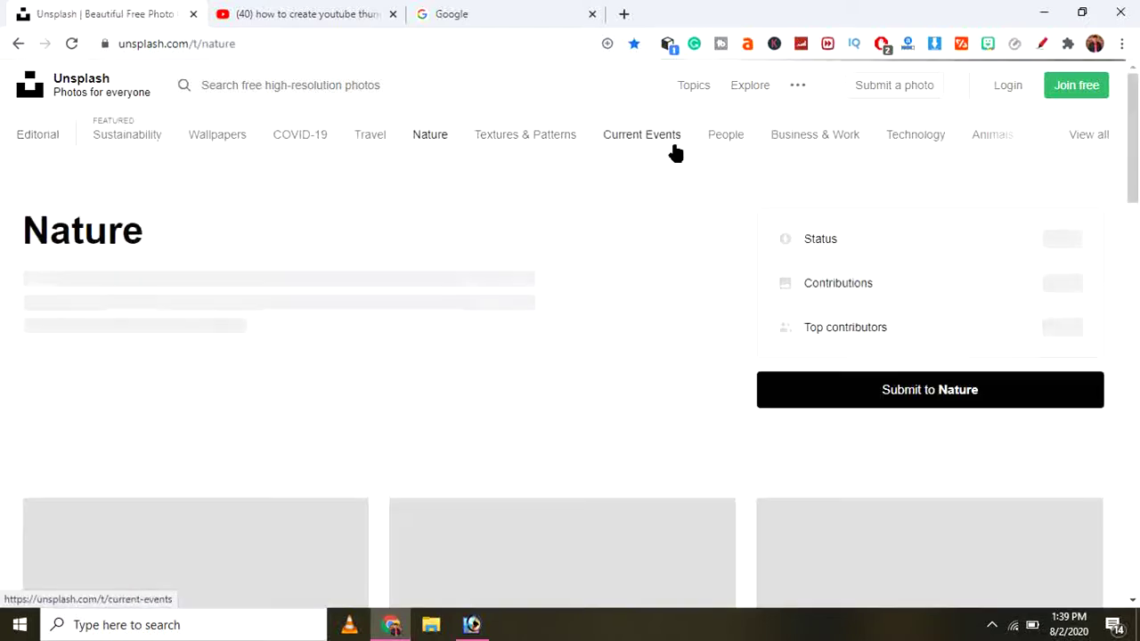
click(673, 152)
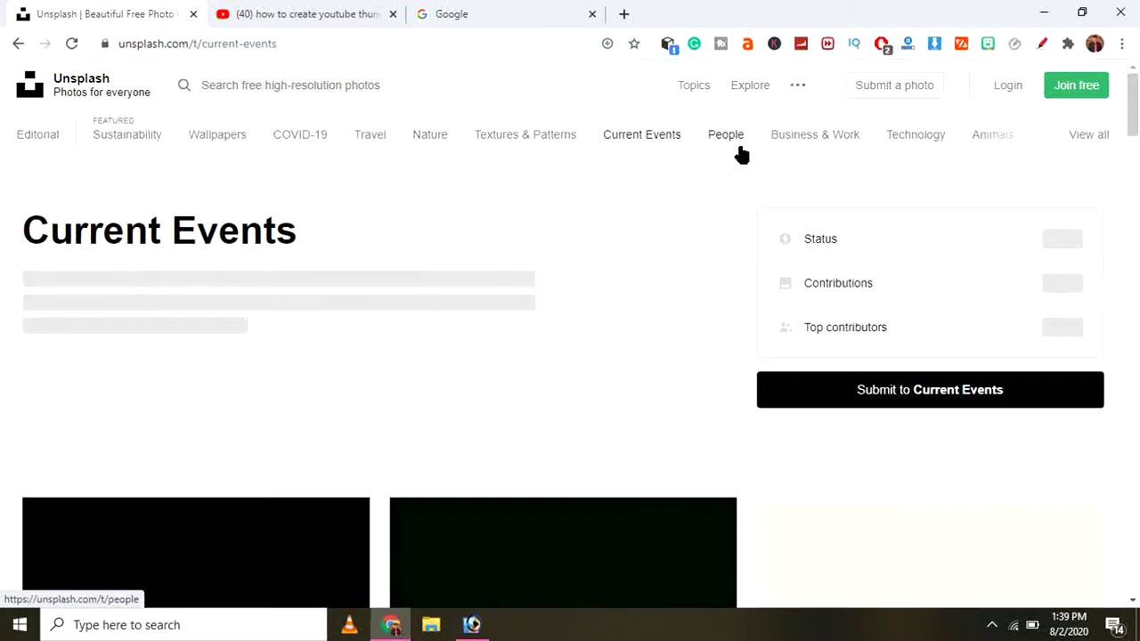
click(740, 153)
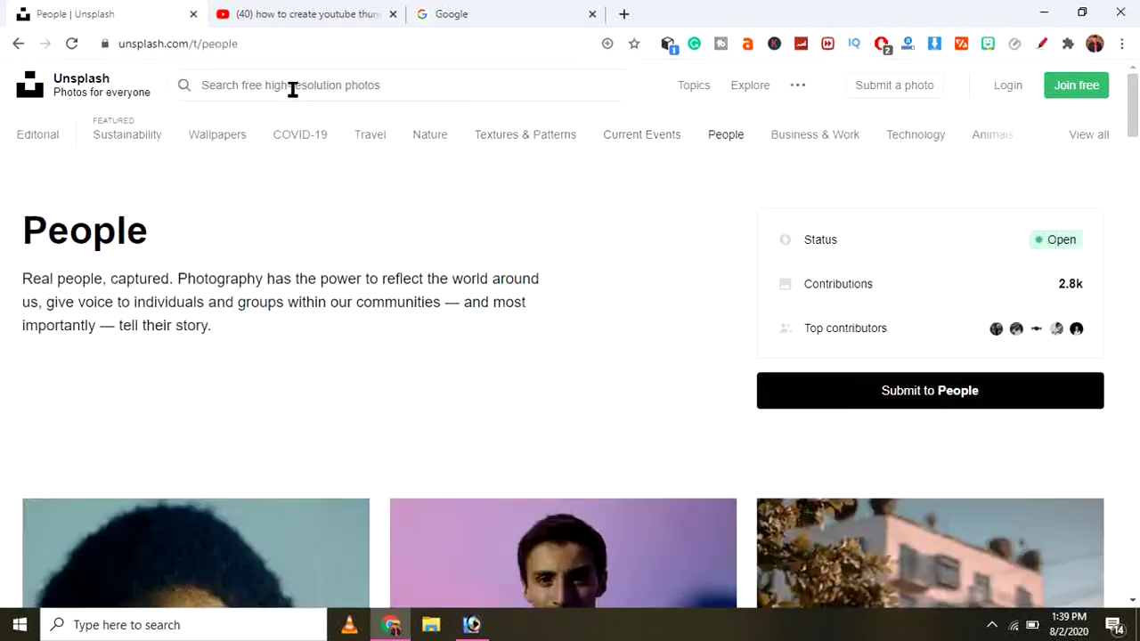
Search Unsplash for "youtube" photos and limit the results to landscape orientation
click(292, 89)
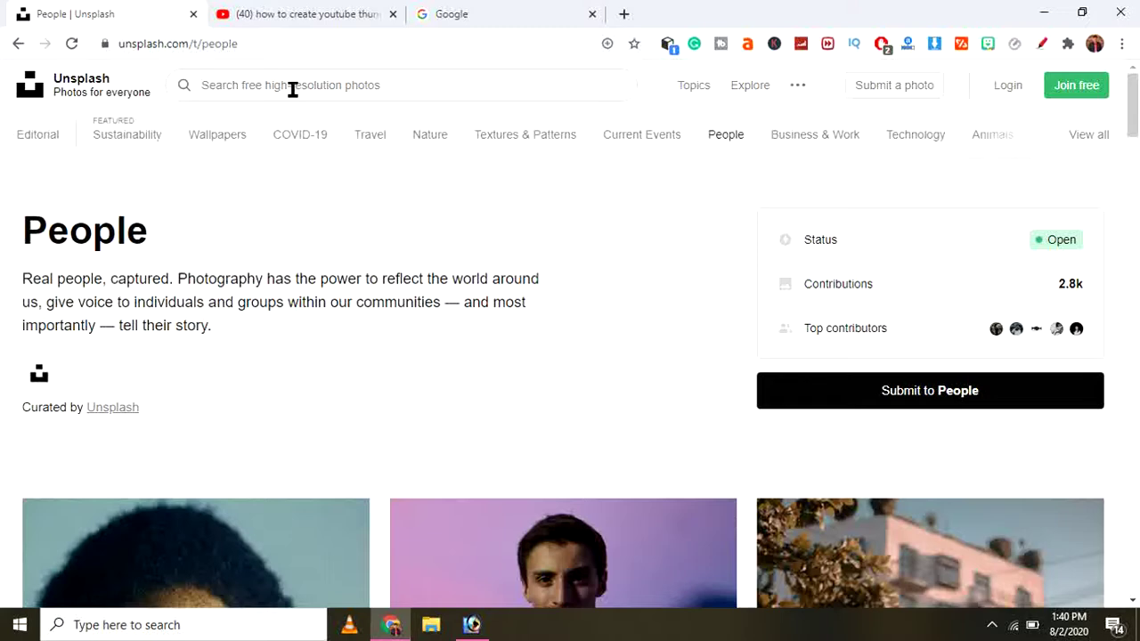
text(youtube)
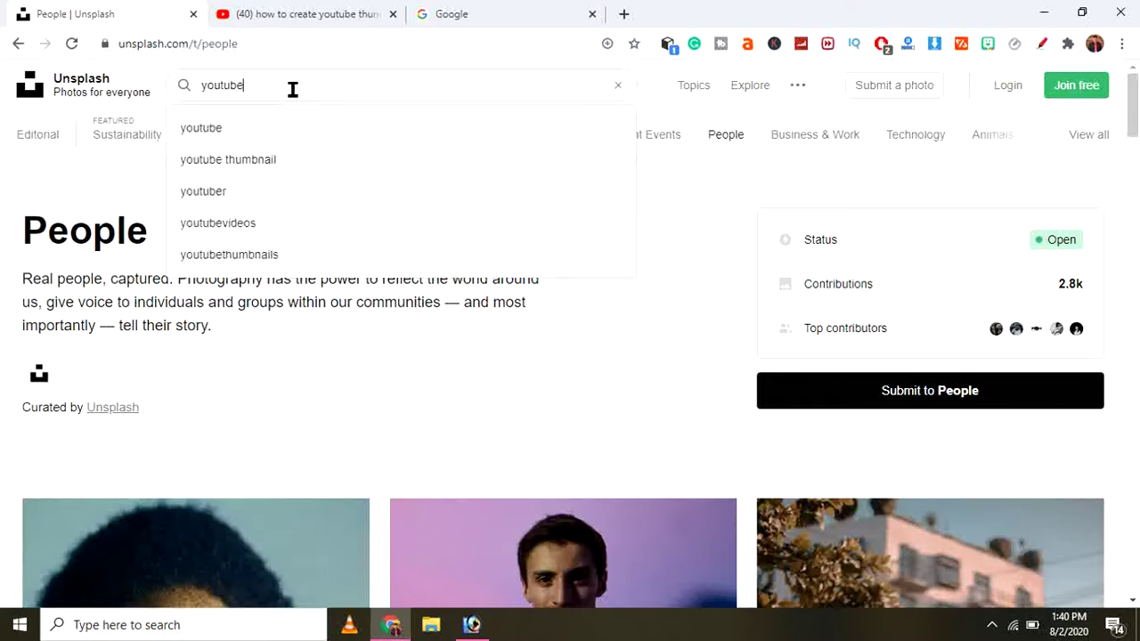
key(Return)
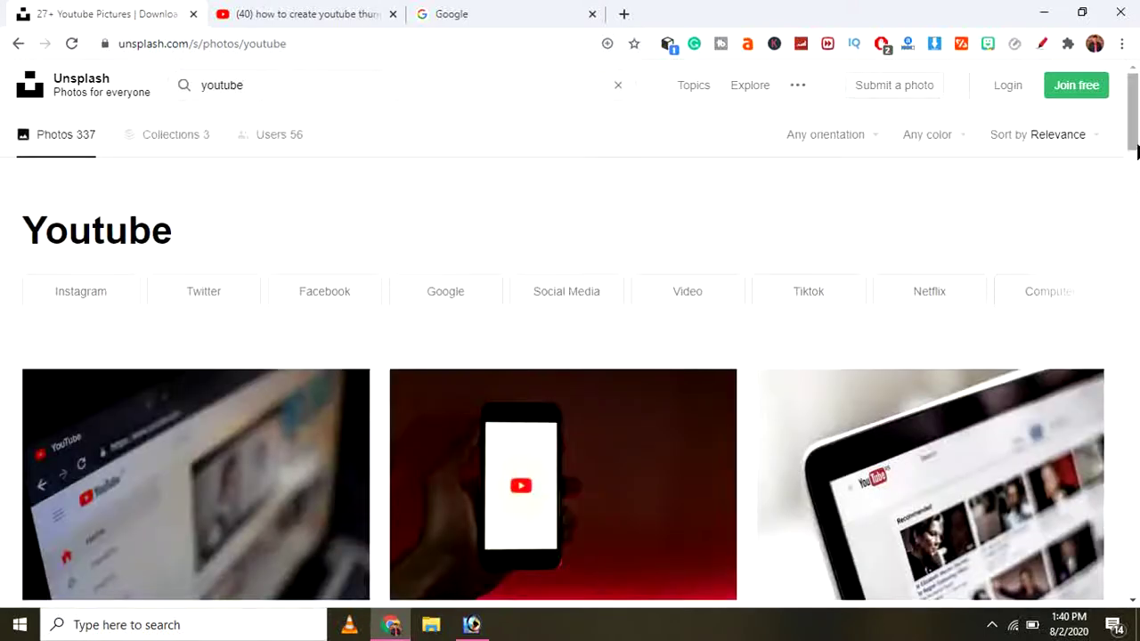
drag(1135, 133, 1132, 234)
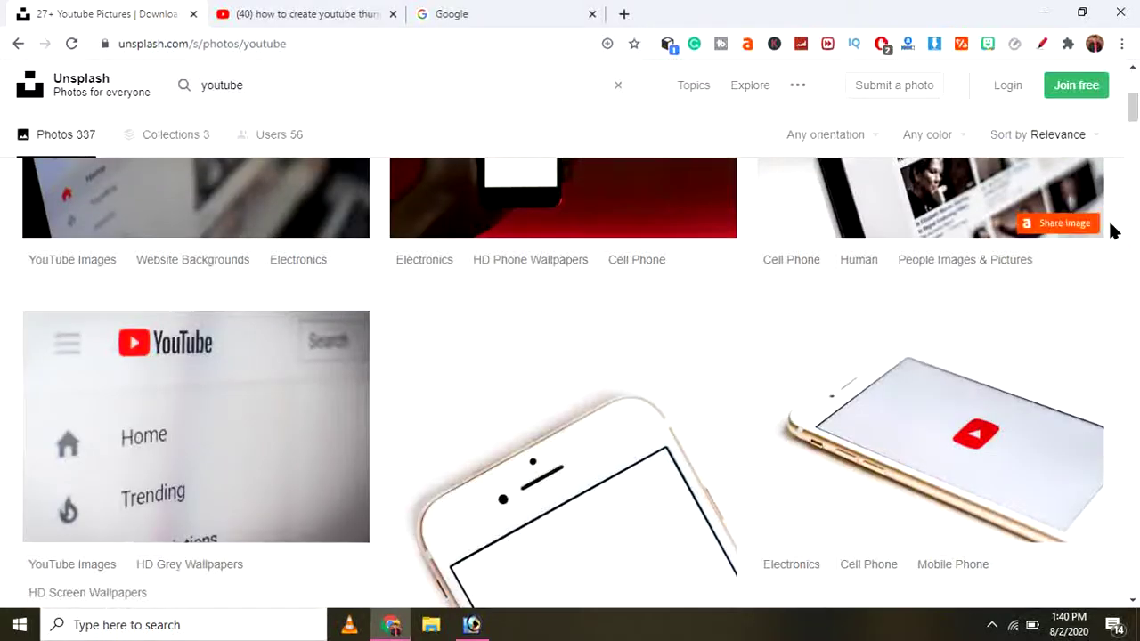
click(830, 134)
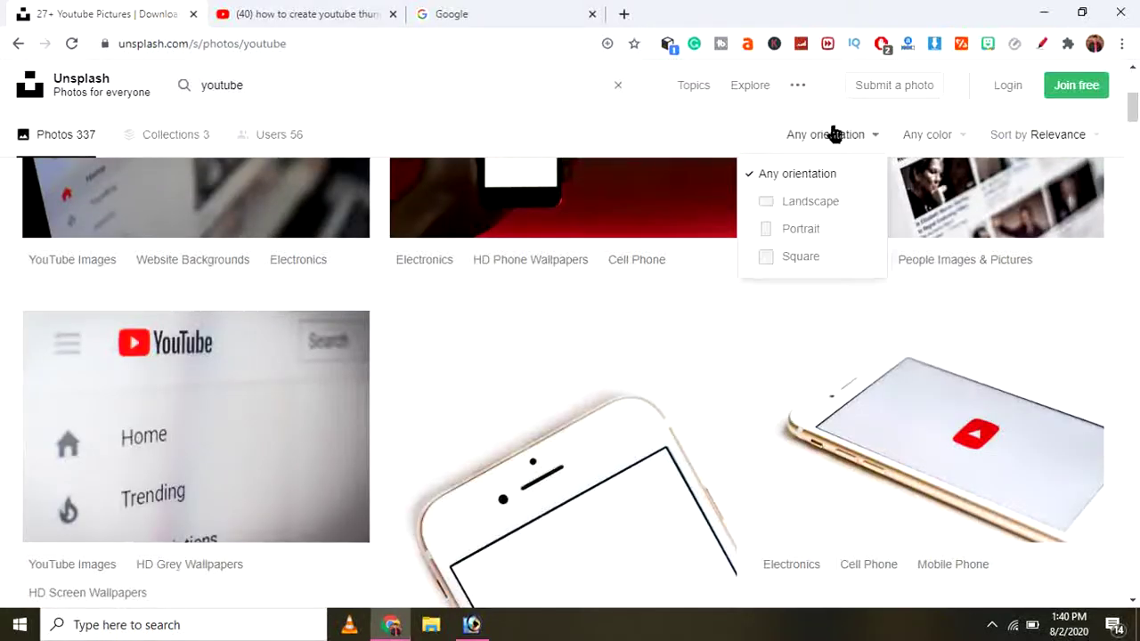
click(818, 203)
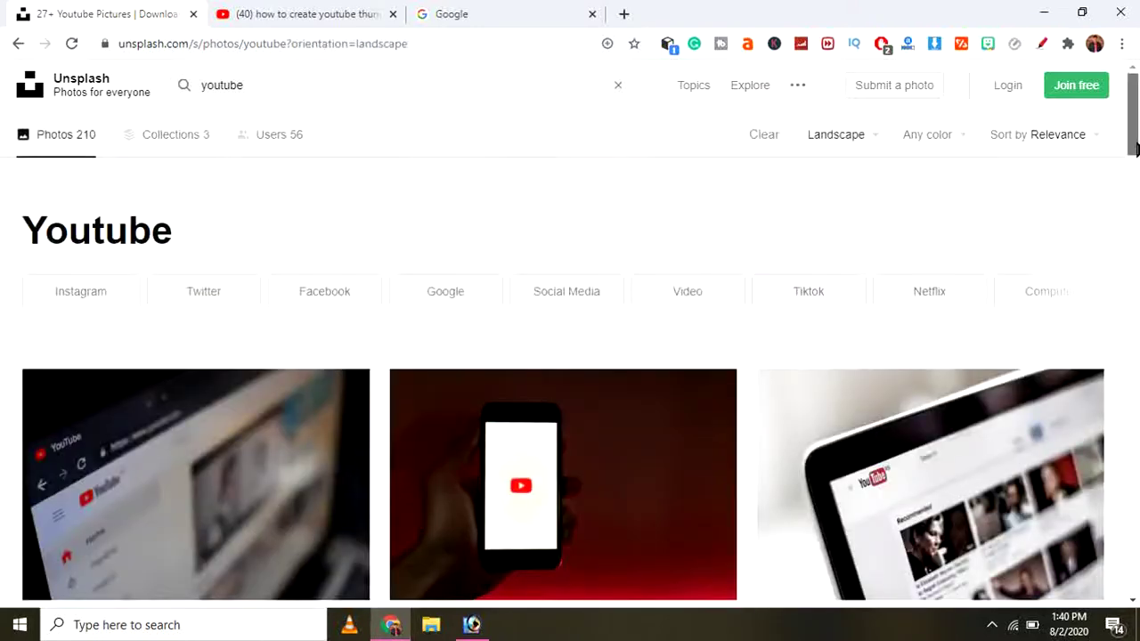
Download the photo of a hand holding a phone in front of a laptop and dismiss the thank-you notice
drag(1134, 143, 1137, 311)
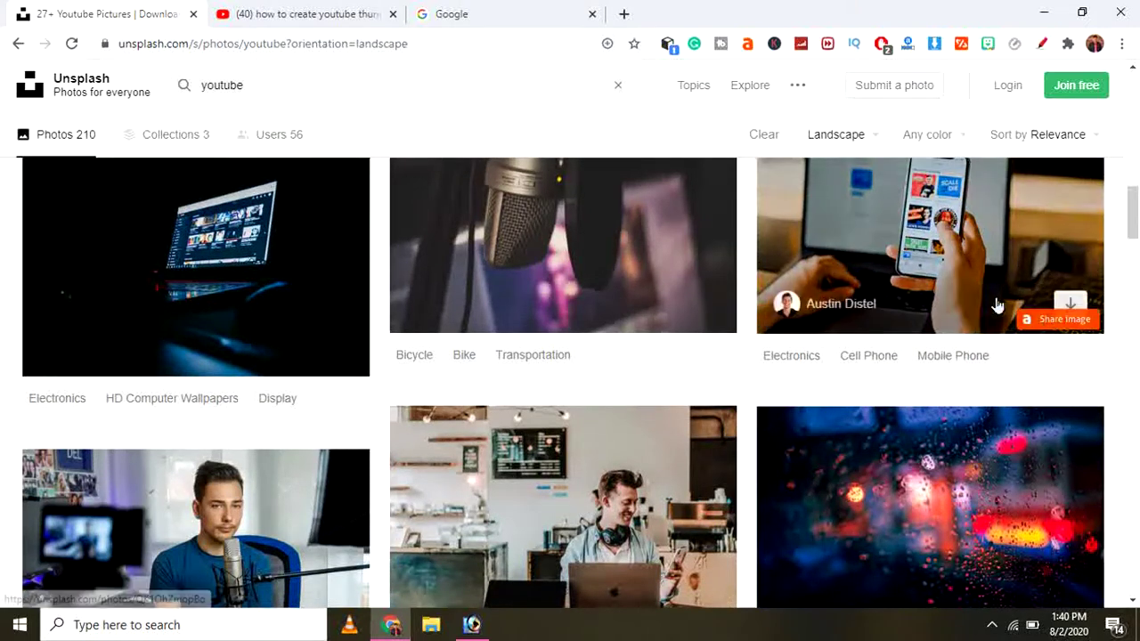
click(1070, 305)
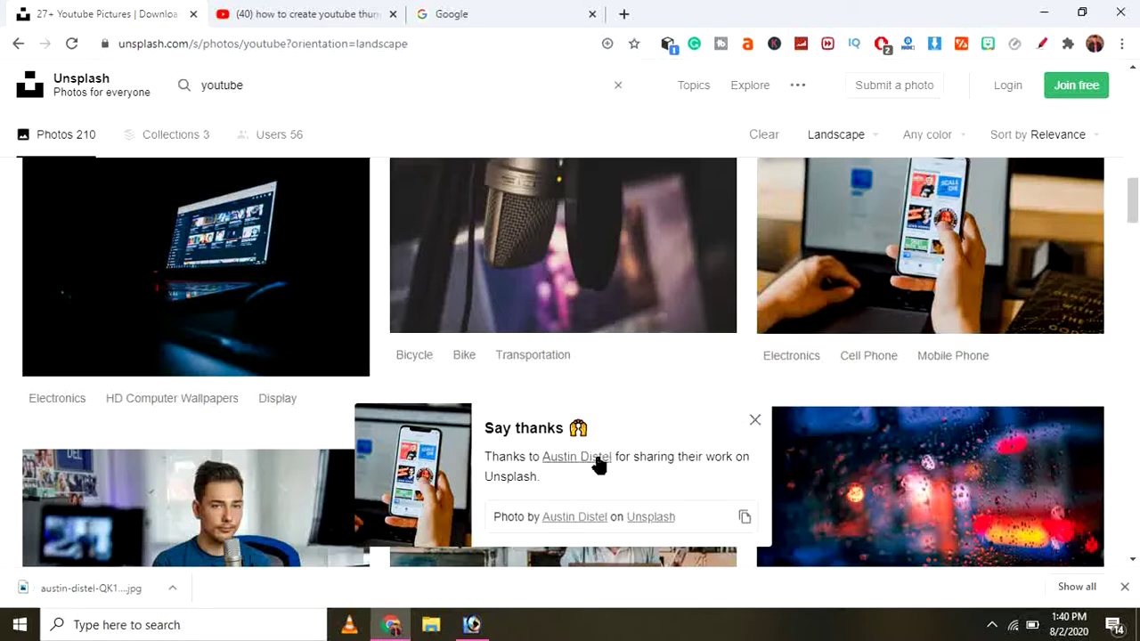
click(754, 422)
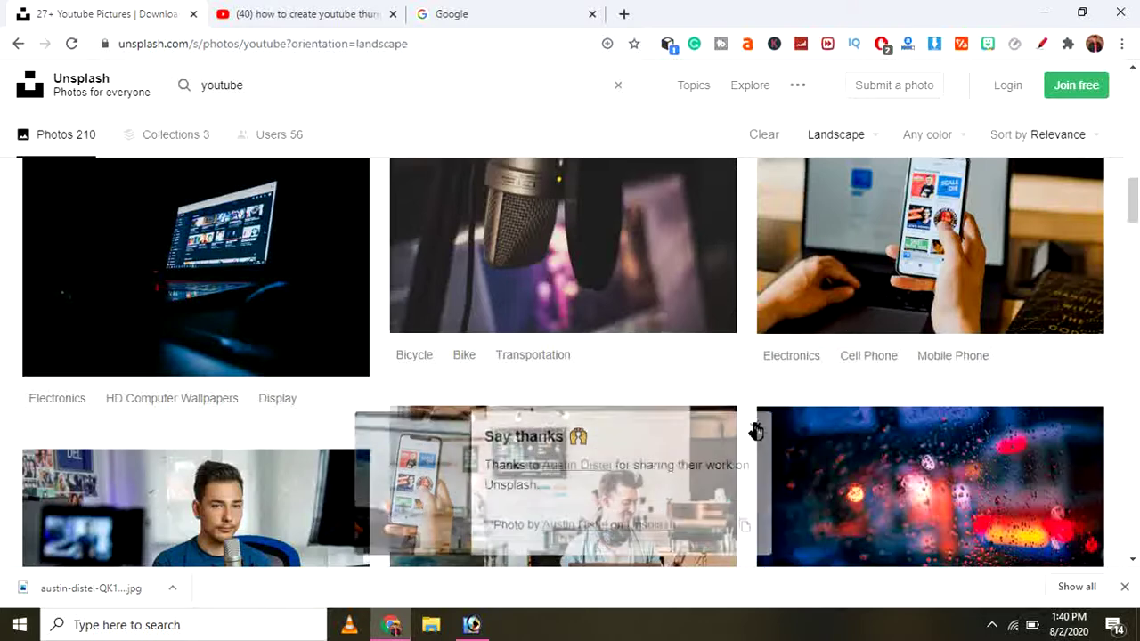
Switch to Adobe Photoshop and create a white RGB document at the 1280 x 720 HDTV 720P size, 72 pixels/inch
click(312, 13)
click(539, 11)
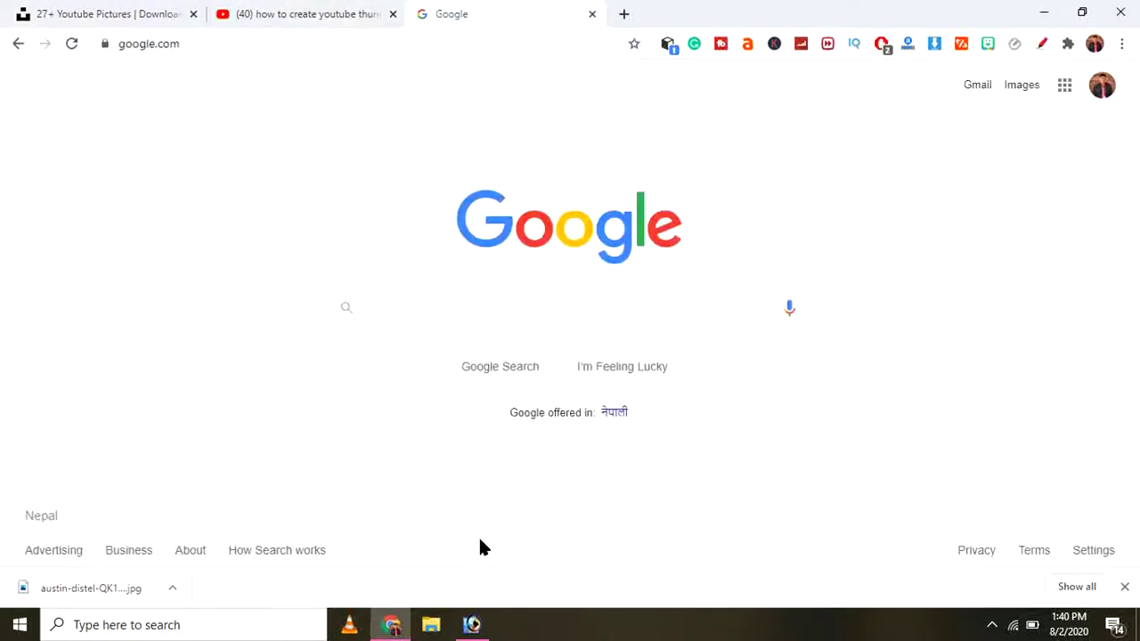
click(472, 626)
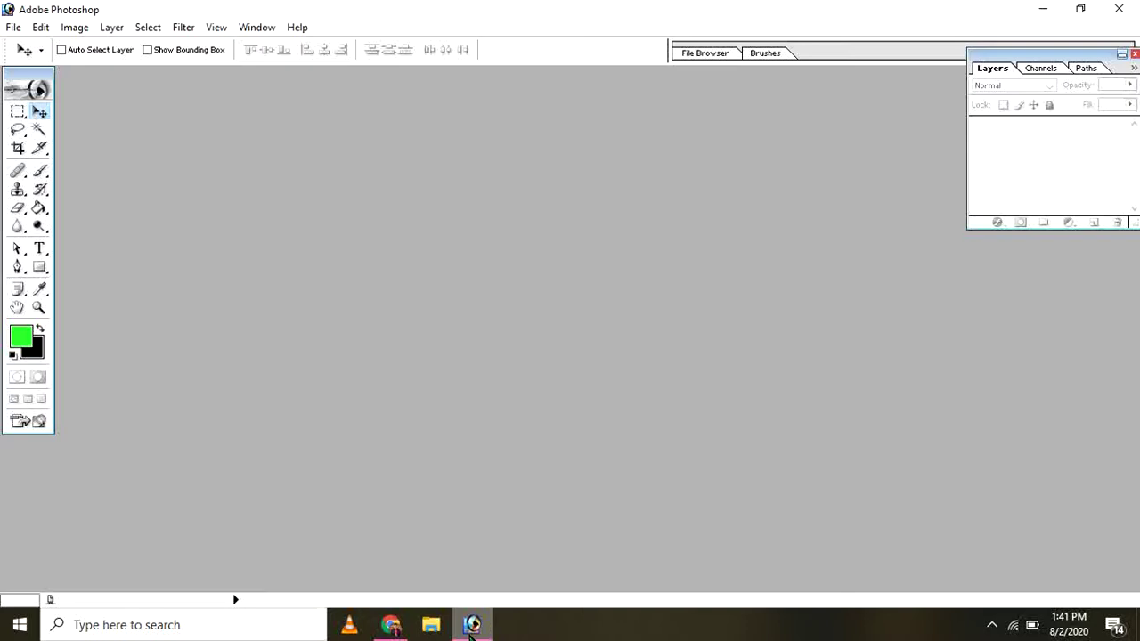
click(14, 28)
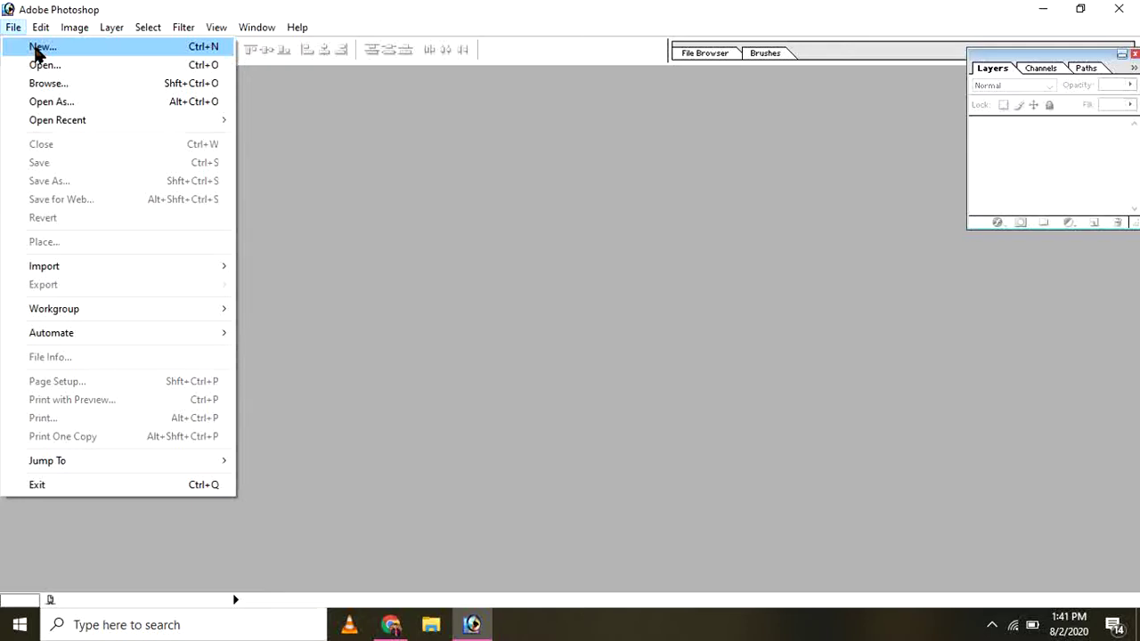
click(533, 161)
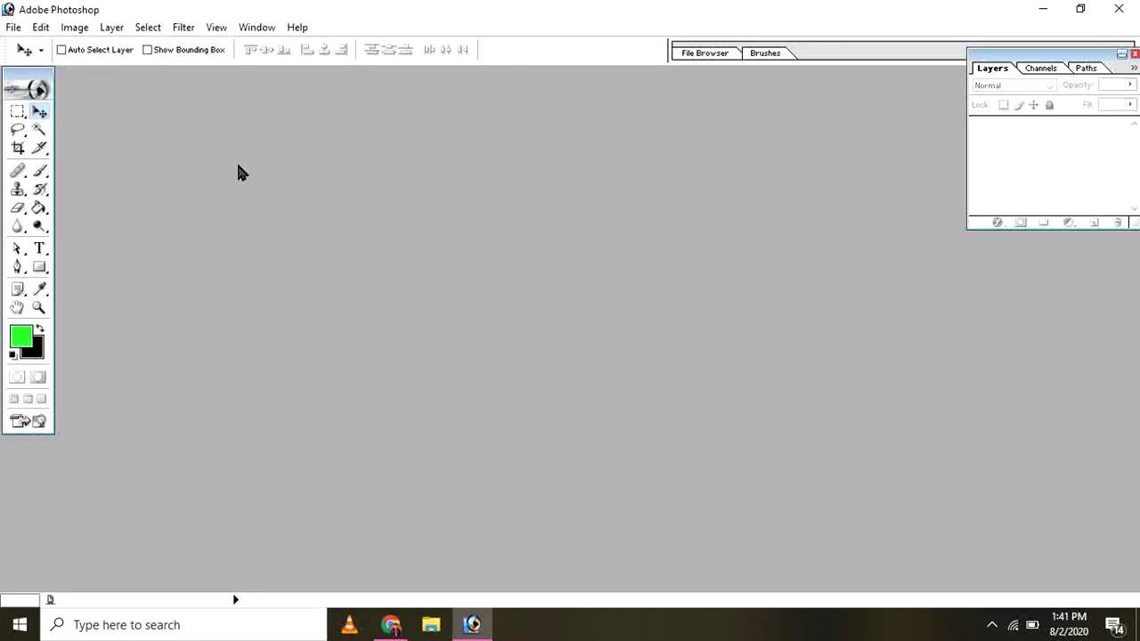
click(14, 28)
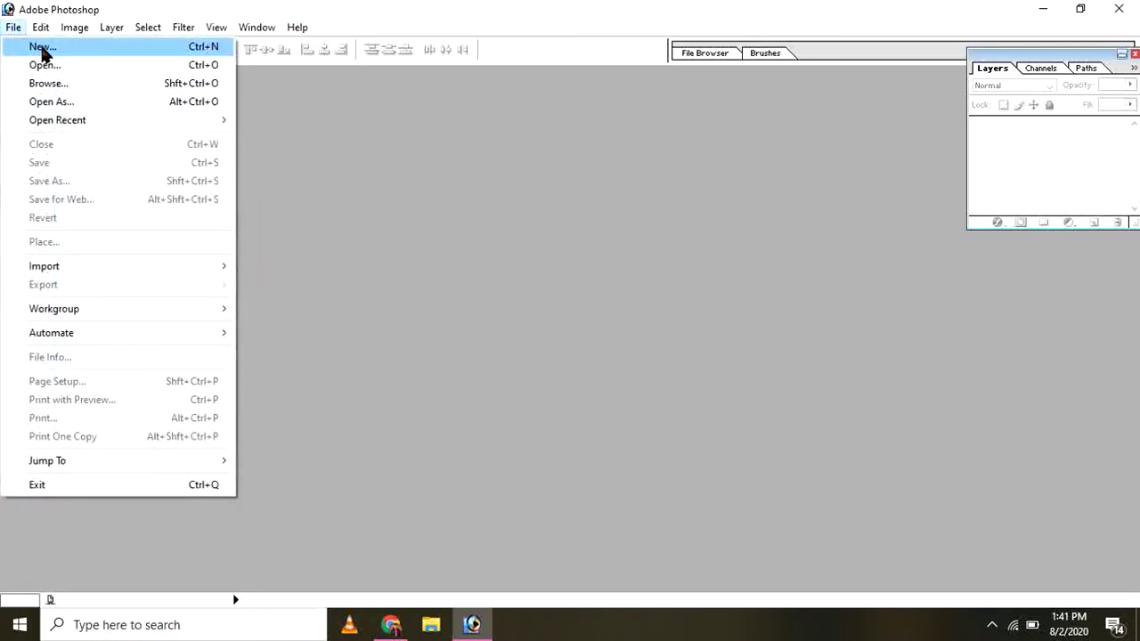
click(39, 46)
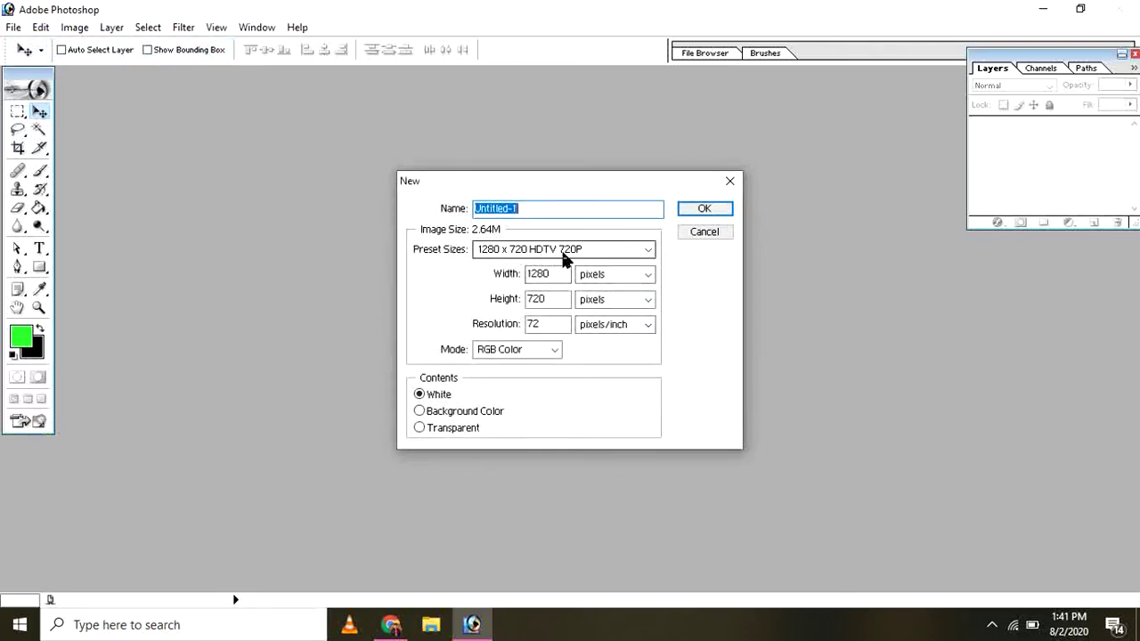
click(698, 213)
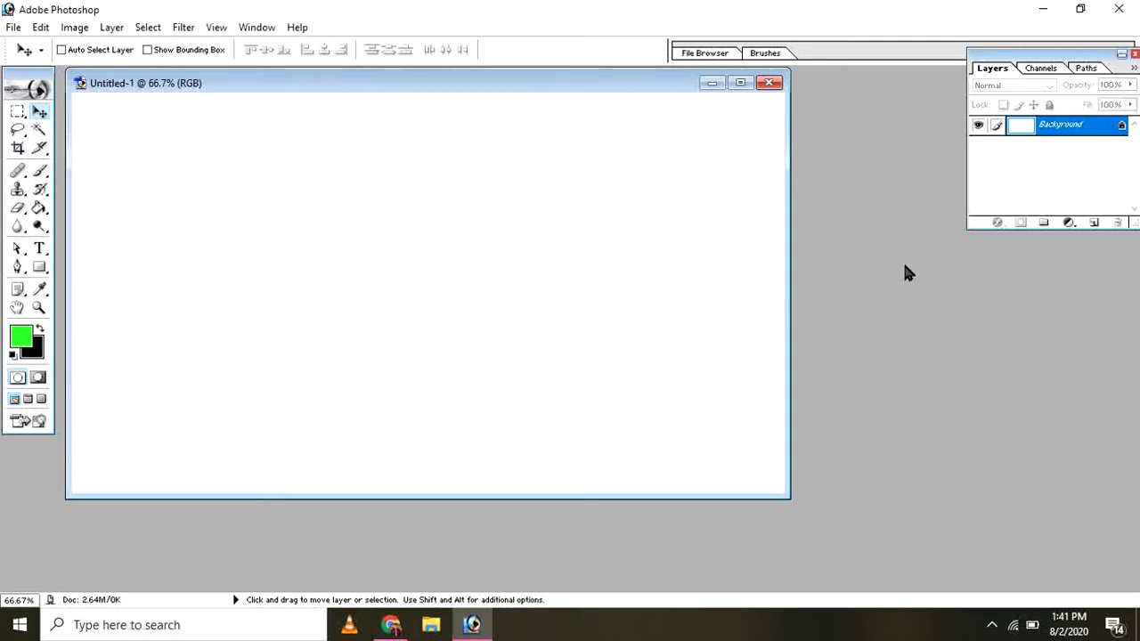
Open the downloaded Unsplash JPG of the hand holding a phone from the Downloads folder
key(ctrl+o)
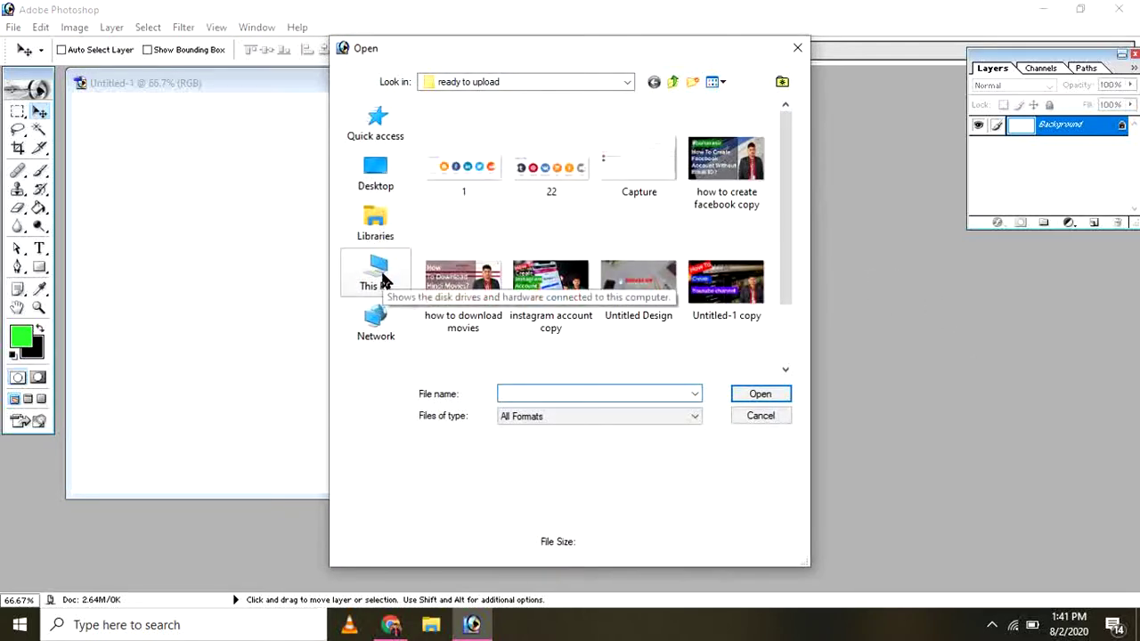
click(534, 79)
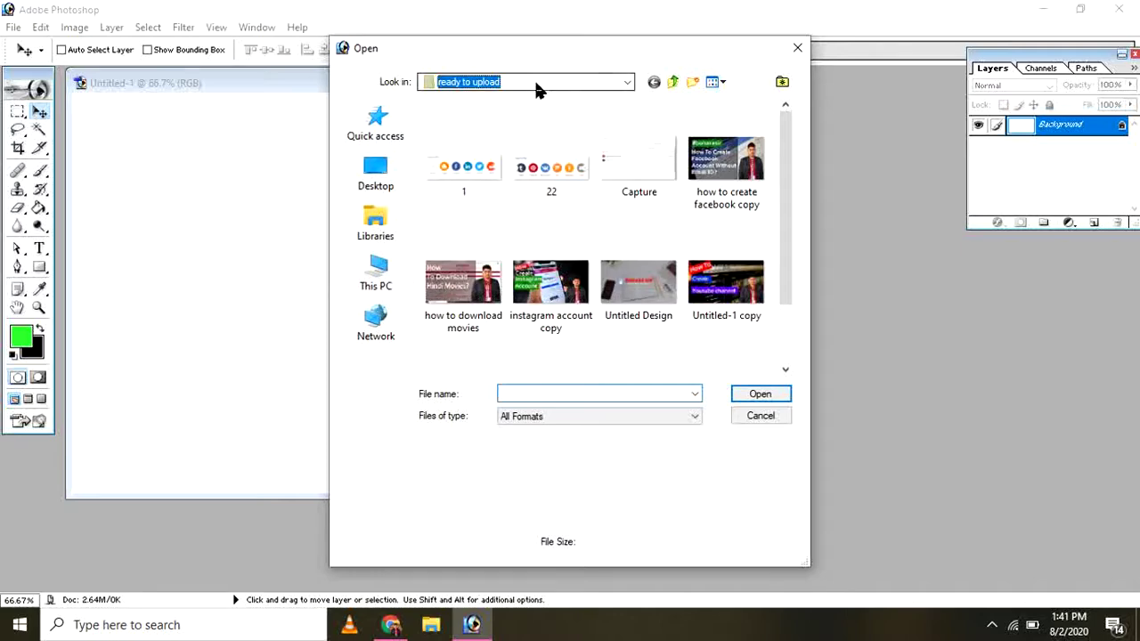
click(625, 82)
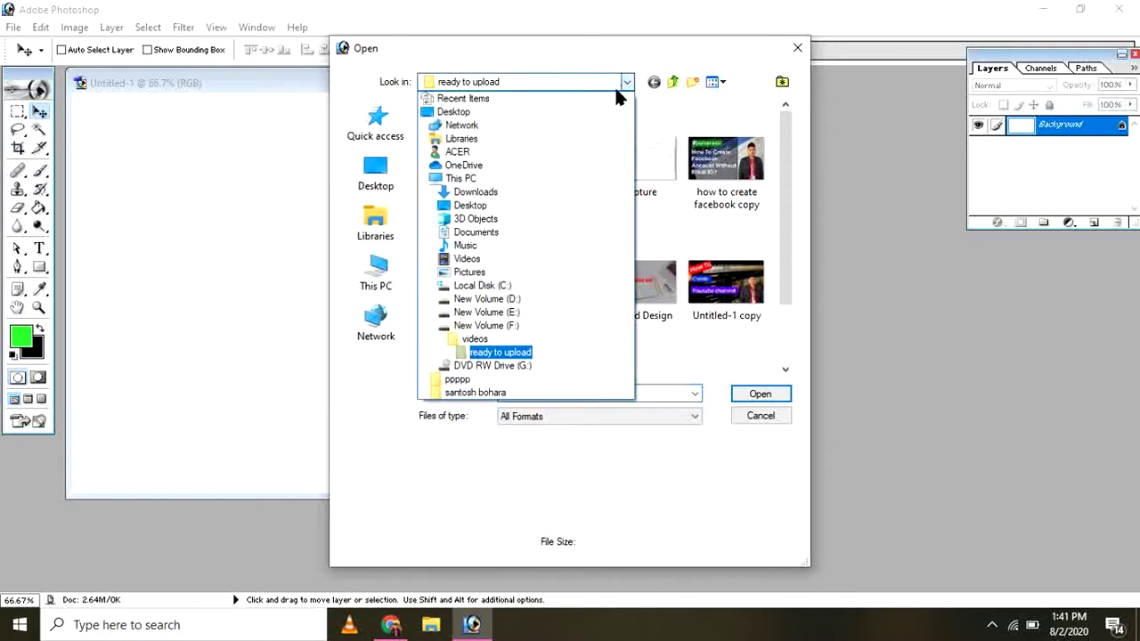
click(519, 191)
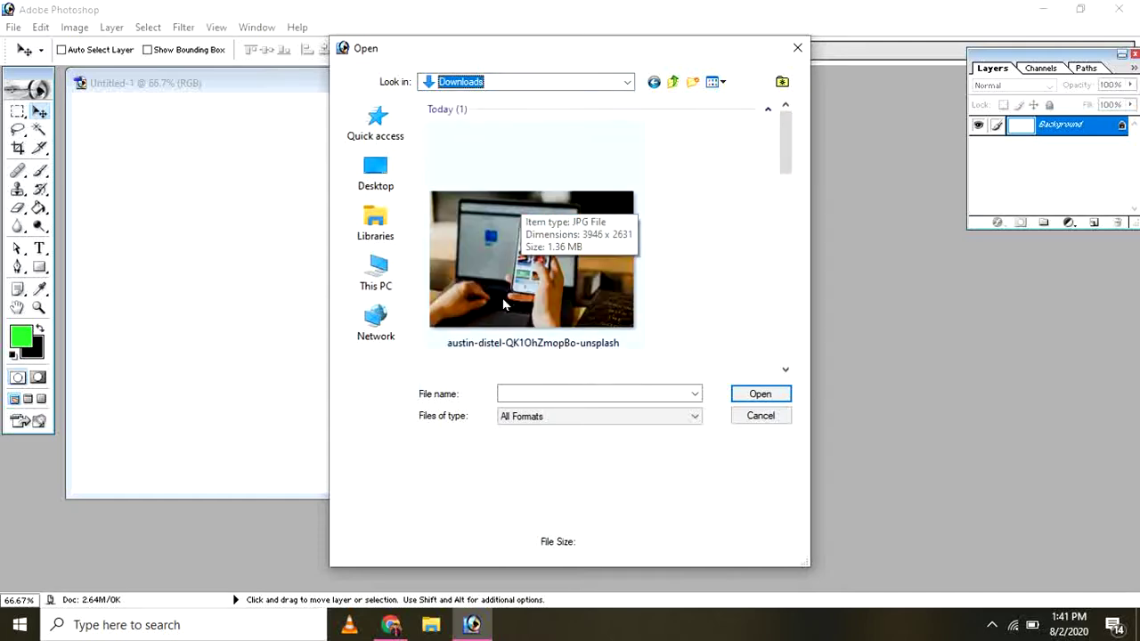
click(505, 303)
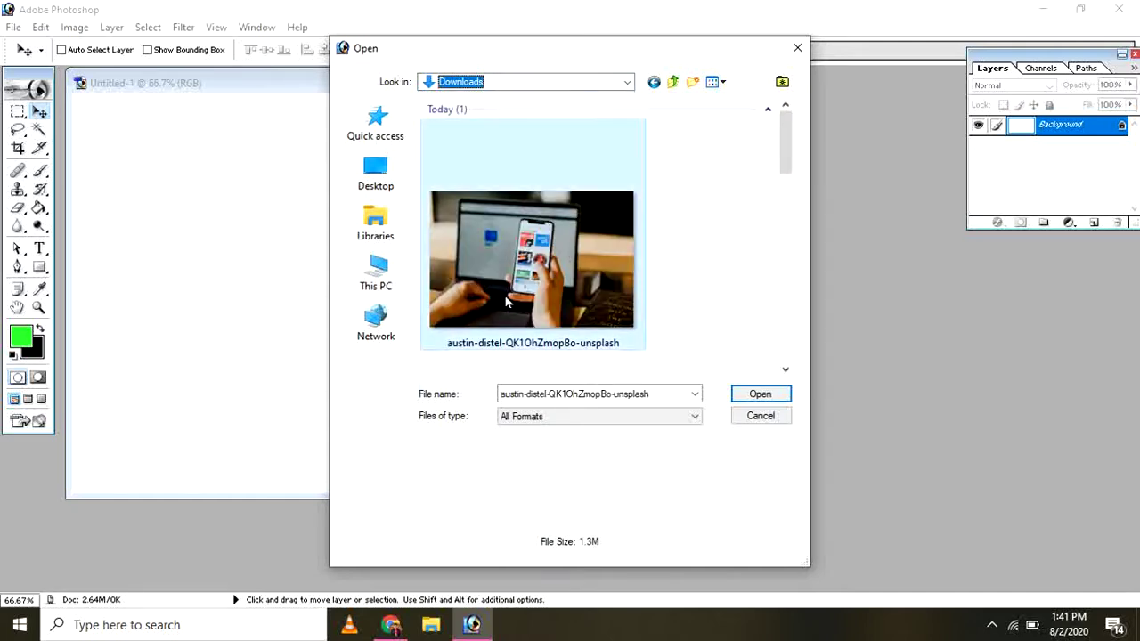
click(749, 398)
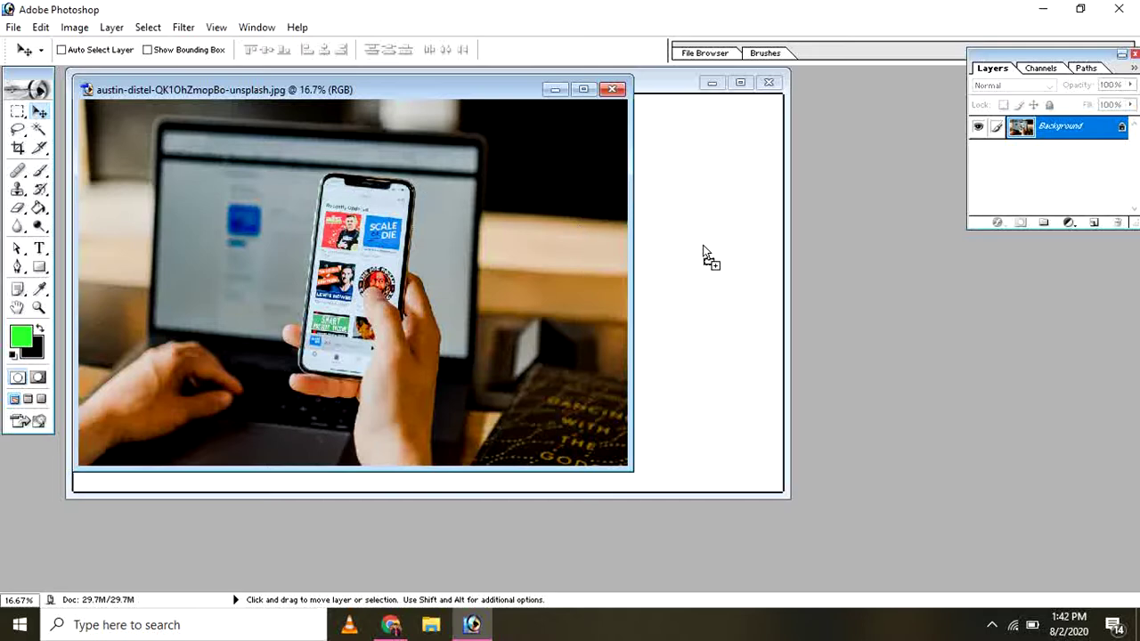
Place the phone photo in the Untitled-1 document and scale it to 32.4% width and 27.5% height to fill the canvas
drag(703, 253, 703, 253)
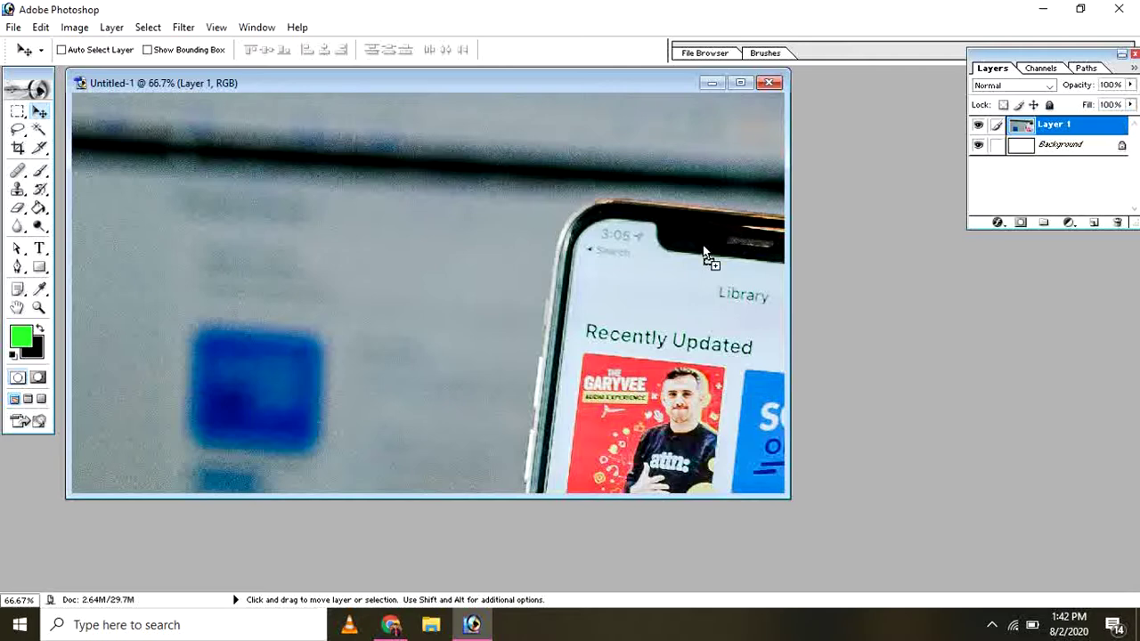
key(ctrl+t)
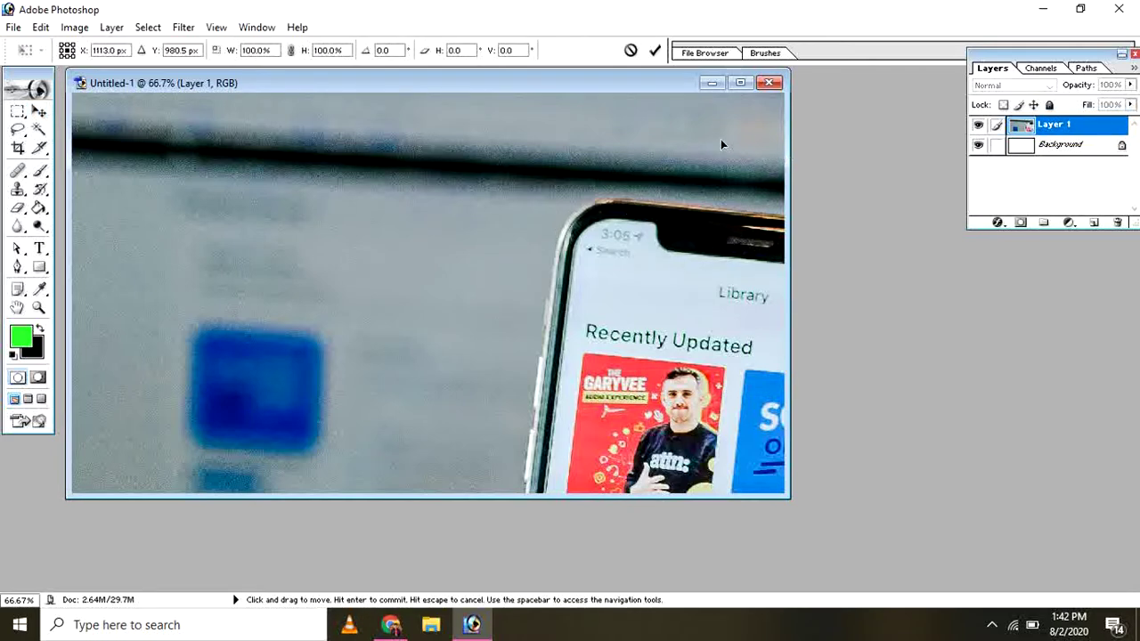
drag(691, 146, 191, 406)
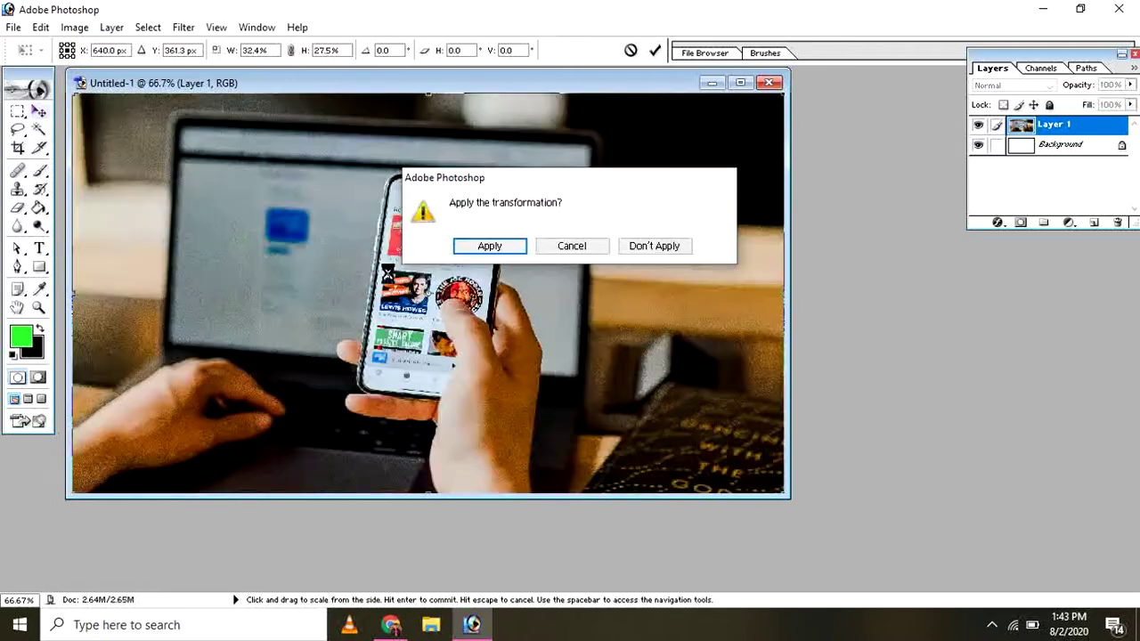
click(488, 246)
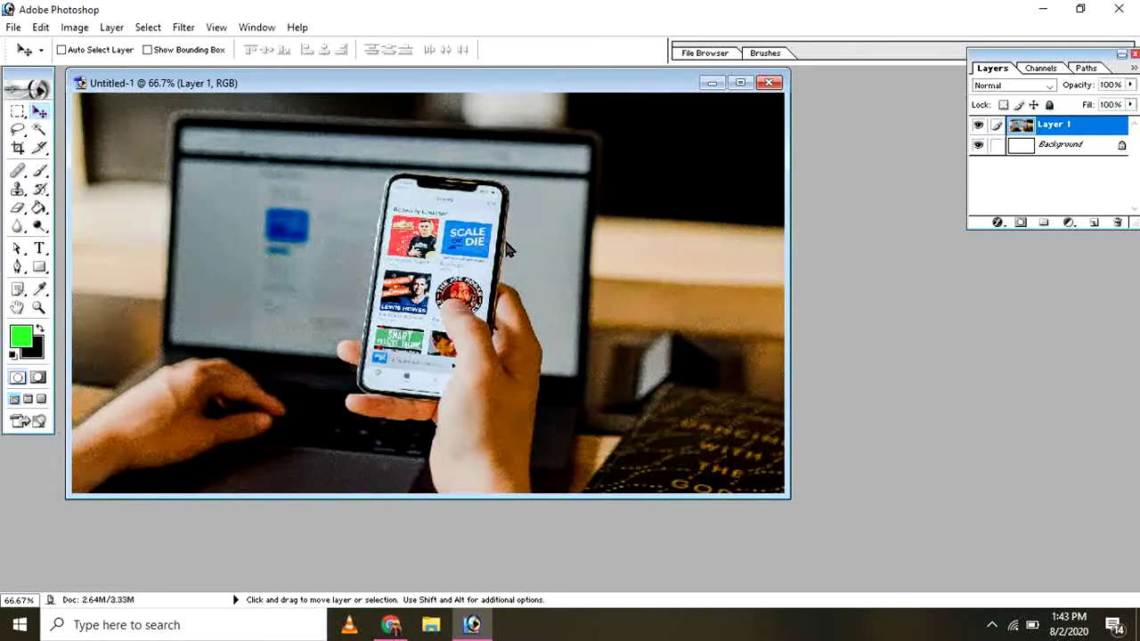
Open the background-free portrait "_20+__Facebook__1_-removebg-preview (2).png" and place the man's cut-out on the thumbnail, beside the phone
double_click(893, 308)
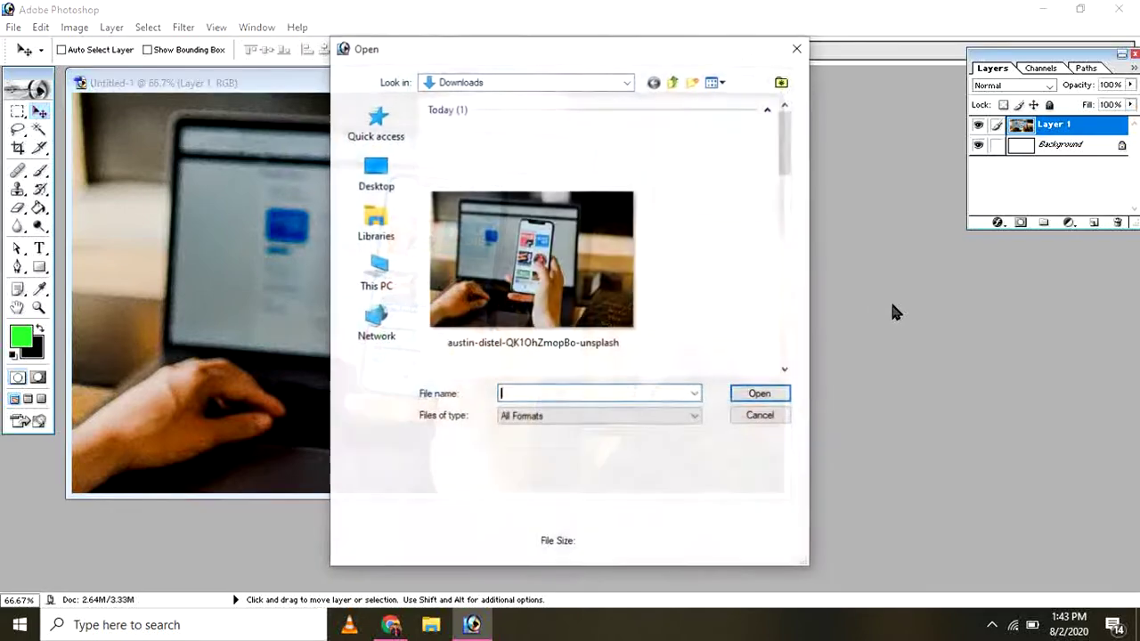
click(503, 79)
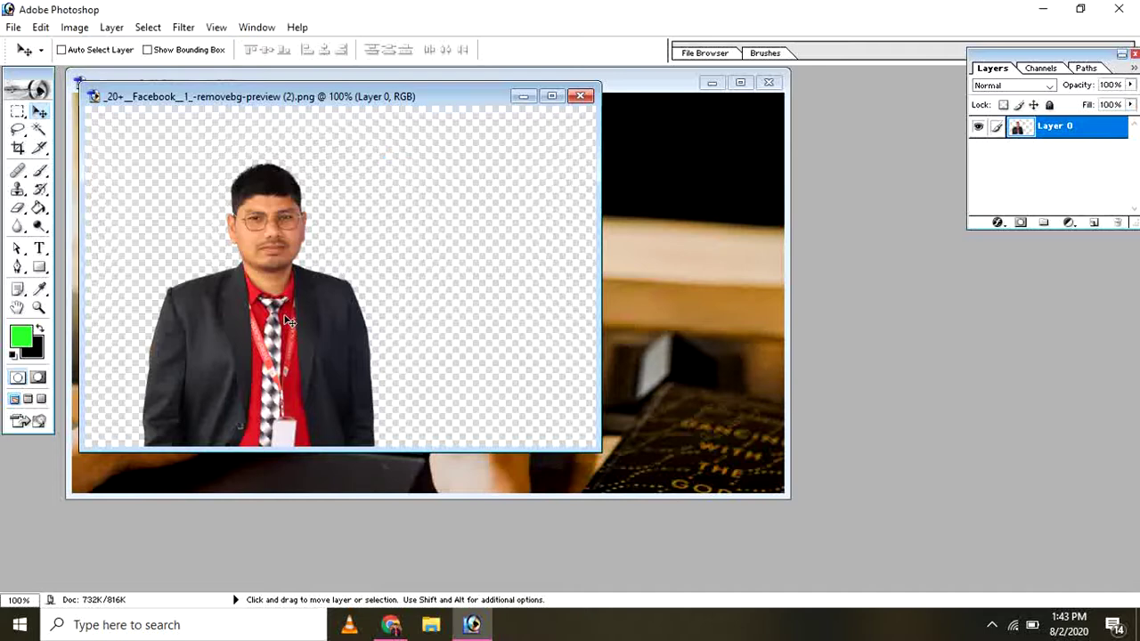
drag(289, 320, 688, 297)
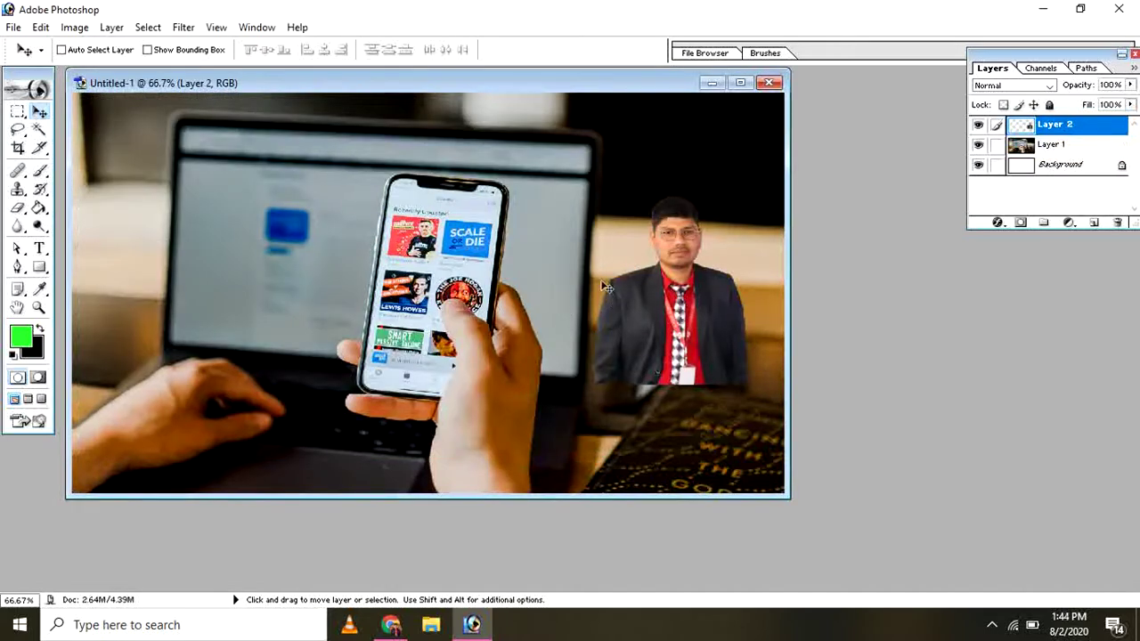
Scale the portrait proportionally to 192.6%, move it to the lower right corner of the canvas and apply the transformation
key(ctrl+t)
drag(736, 247, 532, 334)
drag(544, 286, 688, 112)
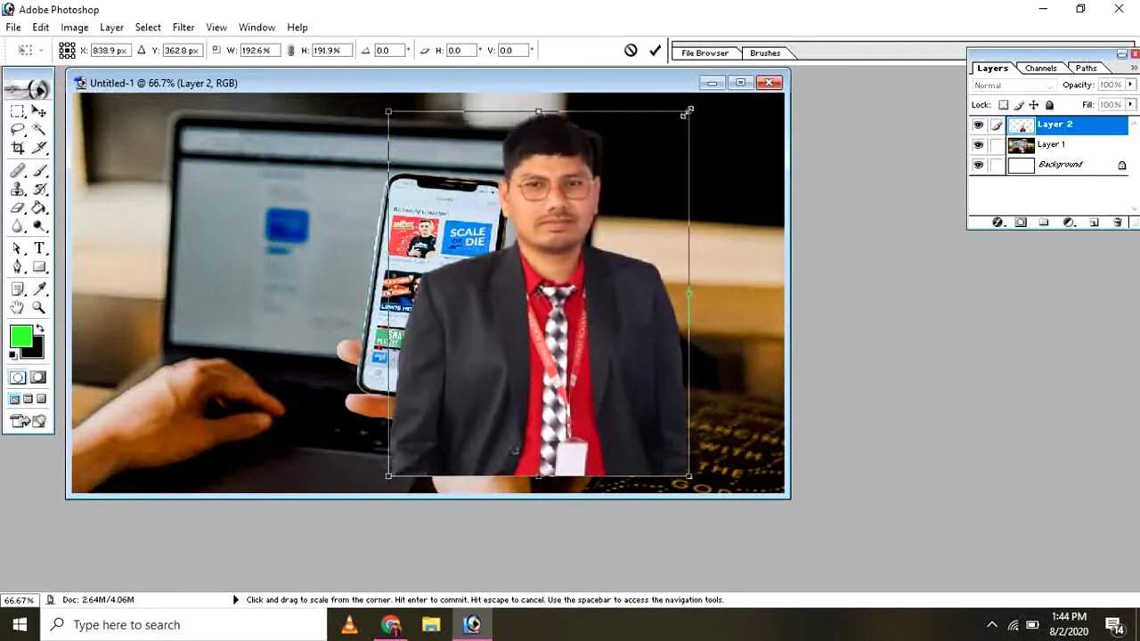
click(291, 50)
drag(608, 215, 704, 231)
click(40, 111)
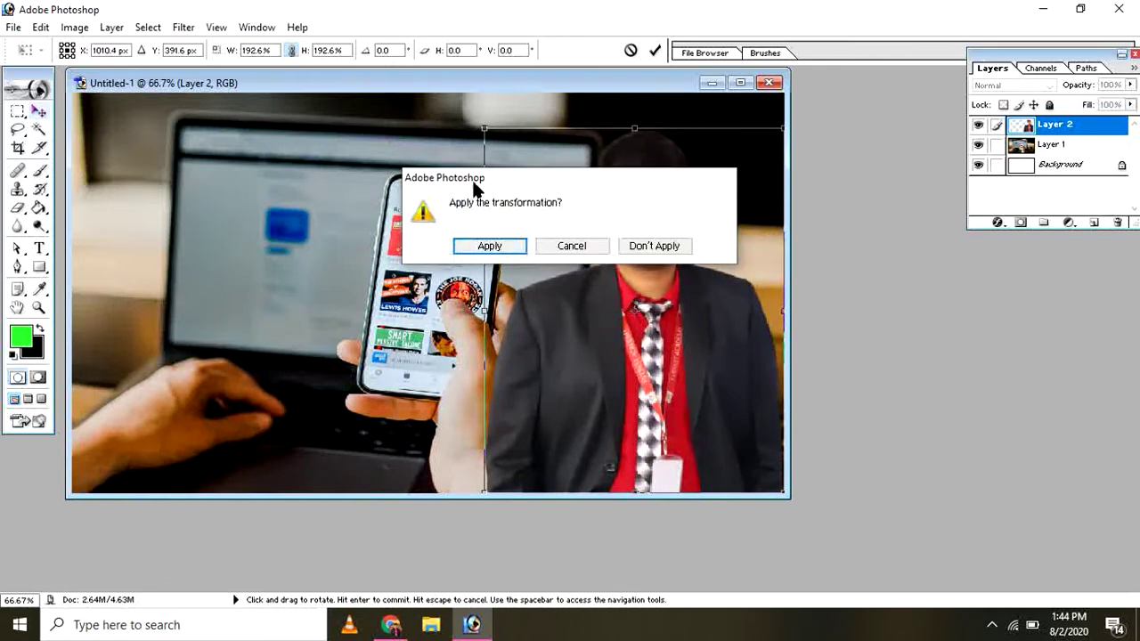
click(489, 246)
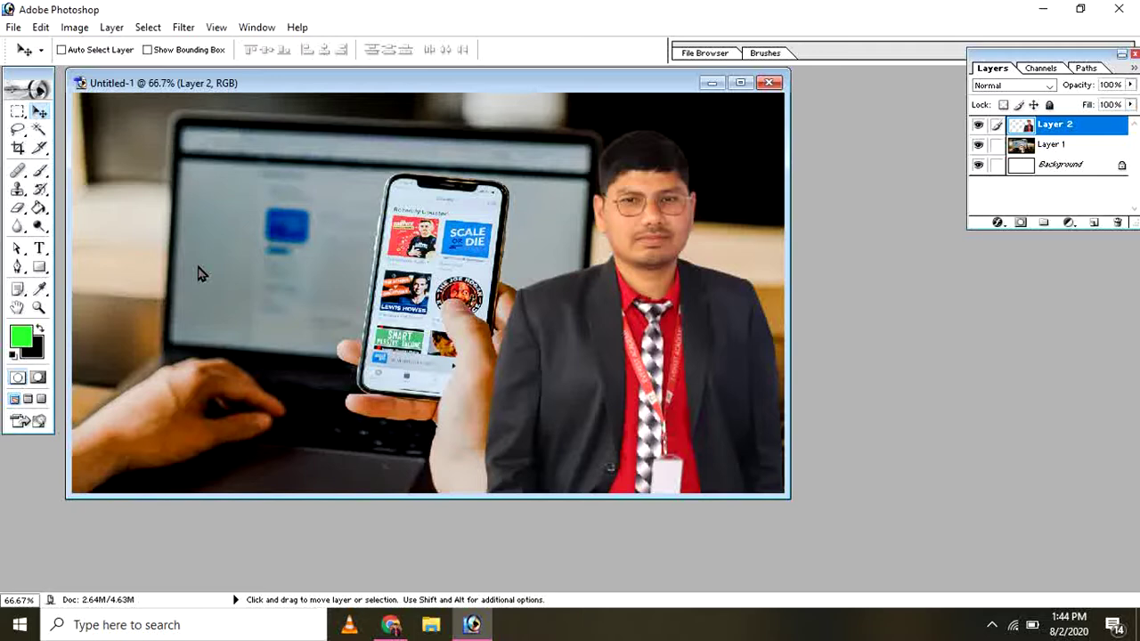
Draw a rectangle shape from near the canvas's upper left area to its lower right corner and fill it dark blue
click(39, 267)
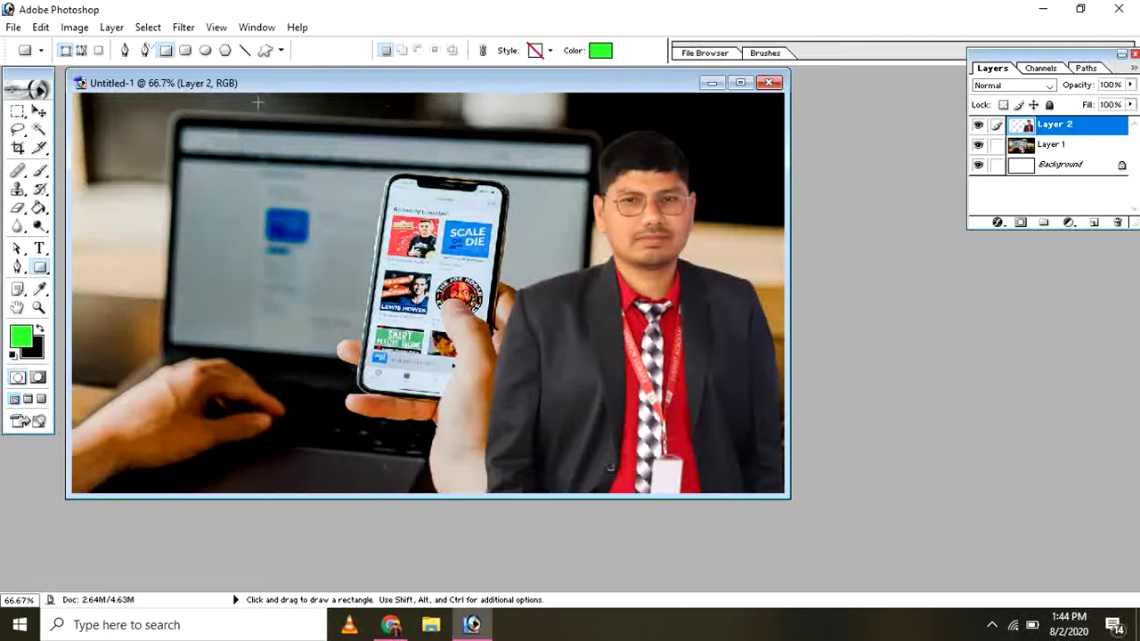
drag(256, 100, 786, 497)
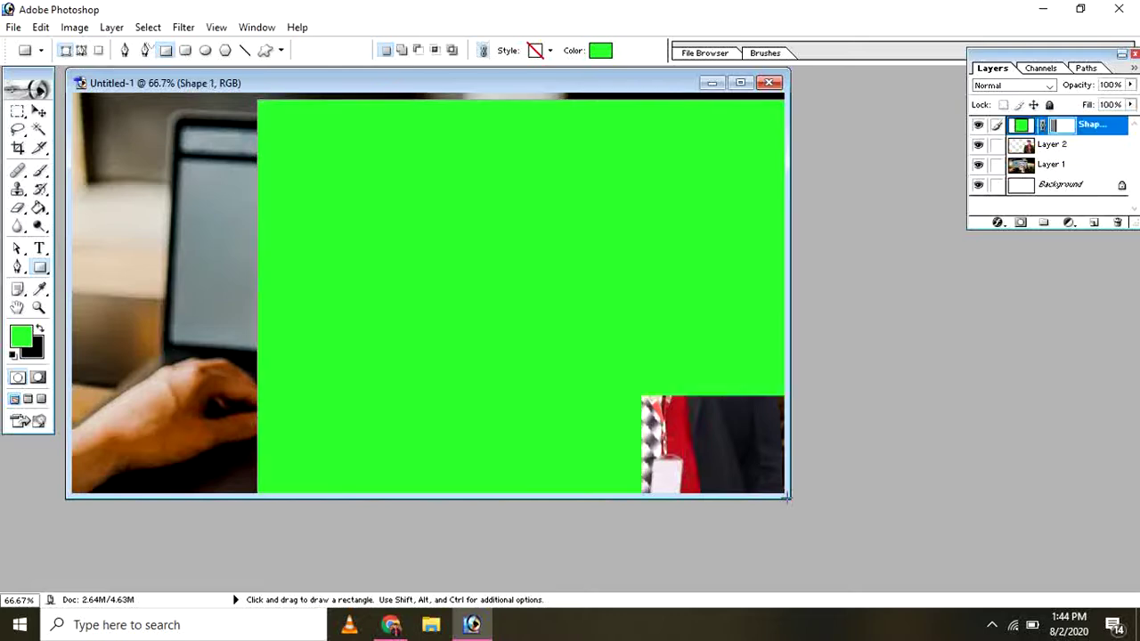
click(599, 51)
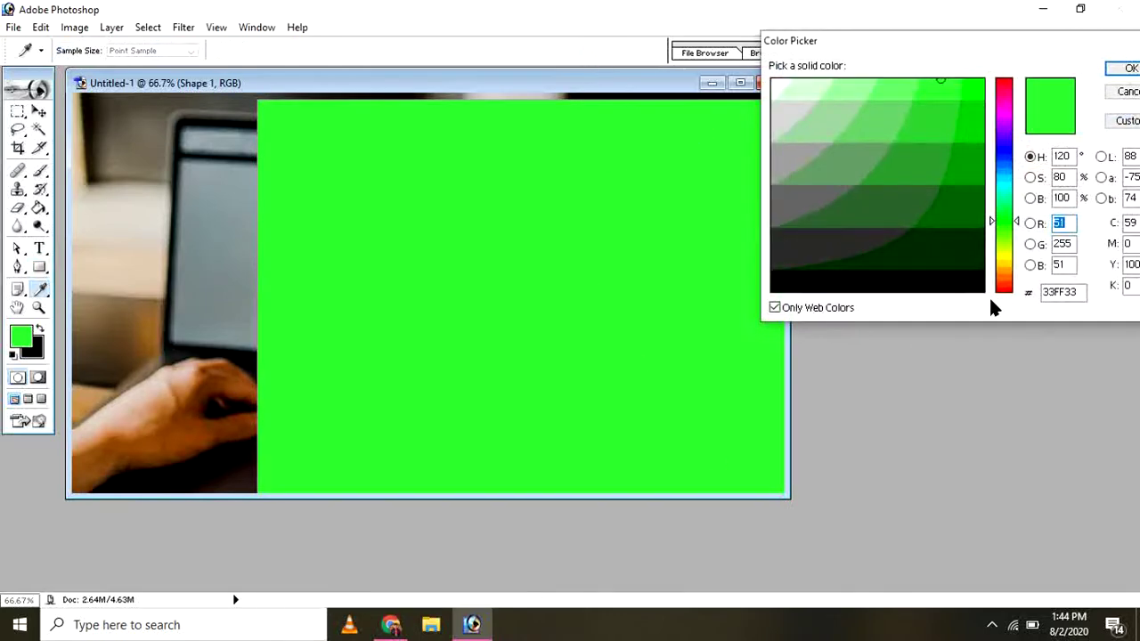
click(1004, 165)
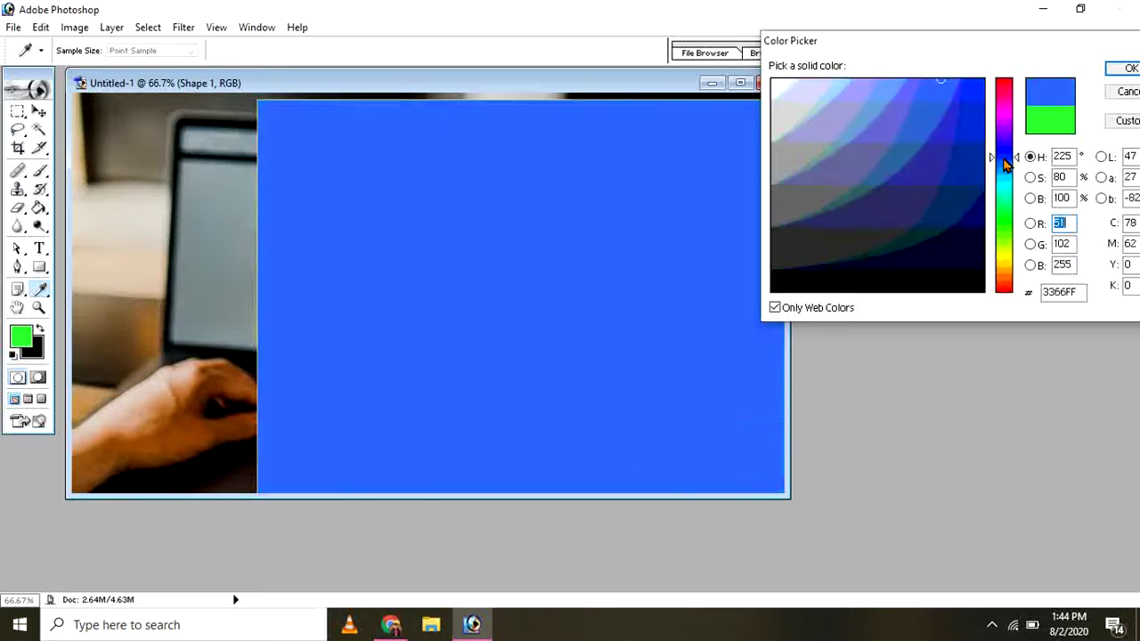
key(Return)
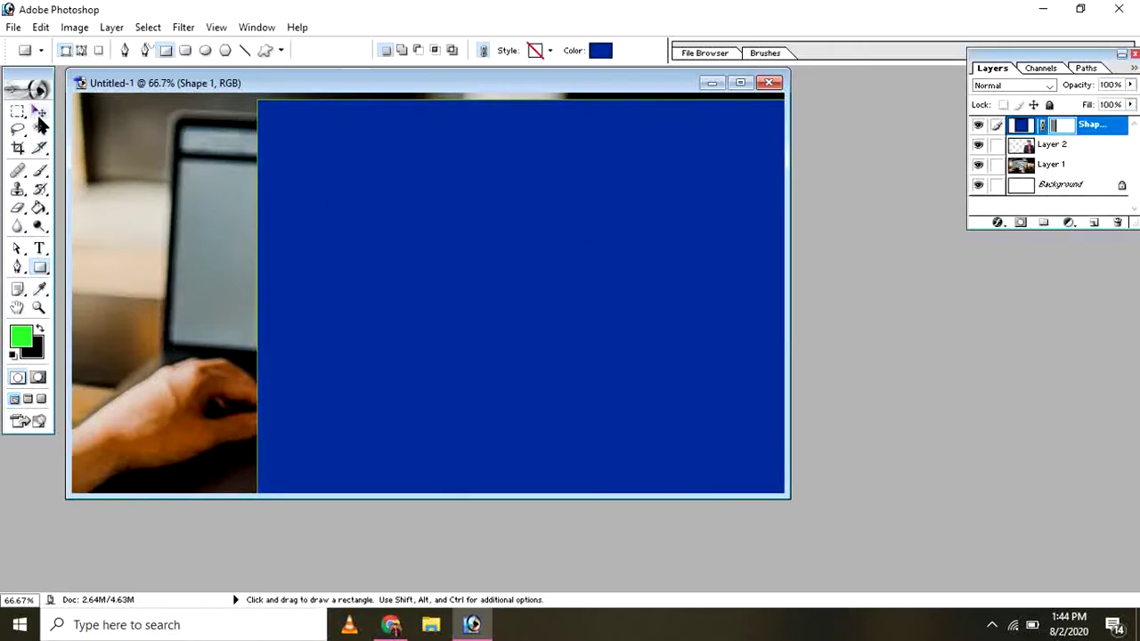
Rotate the blue rectangle 124.1°, scale it to 118.6% width and 146.1% height, and position it as a diagonal panel covering the canvas's right side
key(ctrl+t)
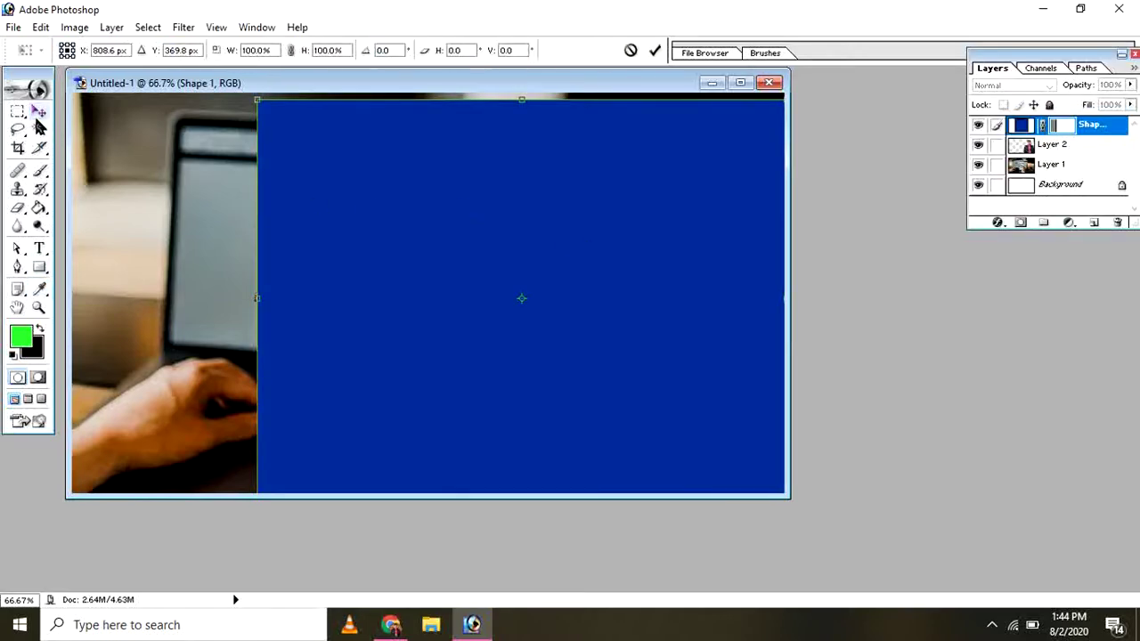
drag(199, 139, 714, 193)
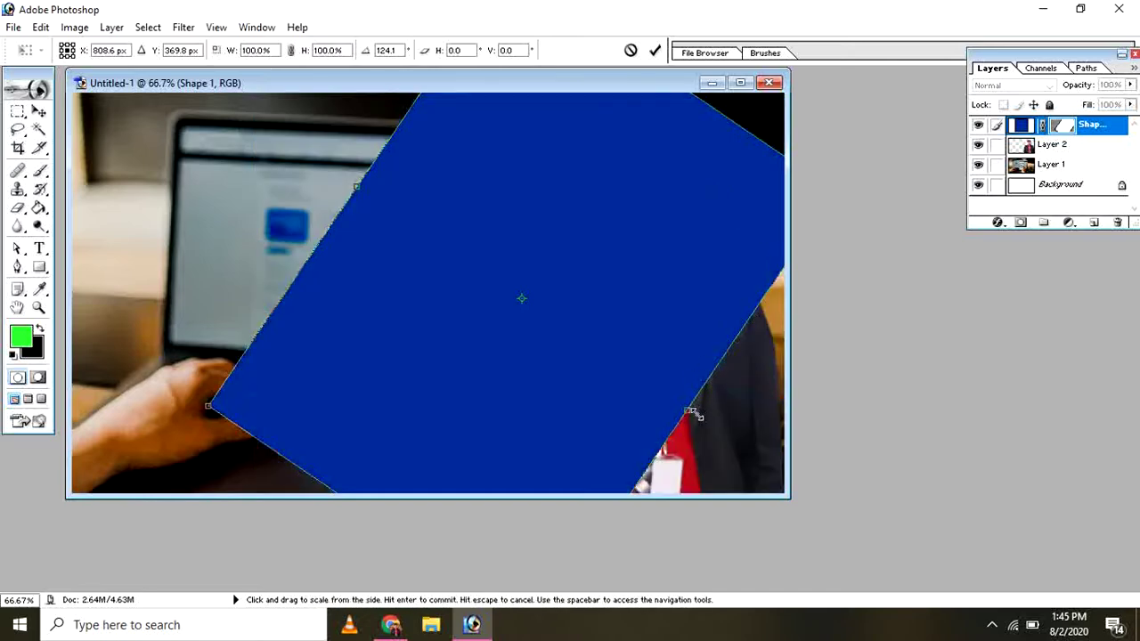
drag(687, 412, 852, 494)
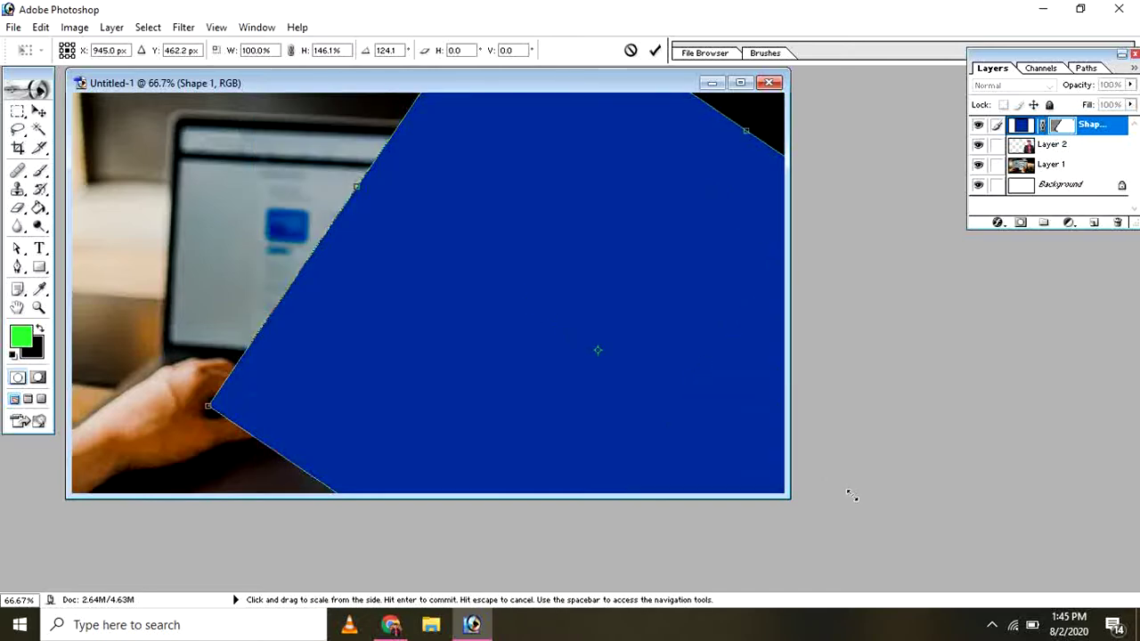
drag(542, 321, 664, 377)
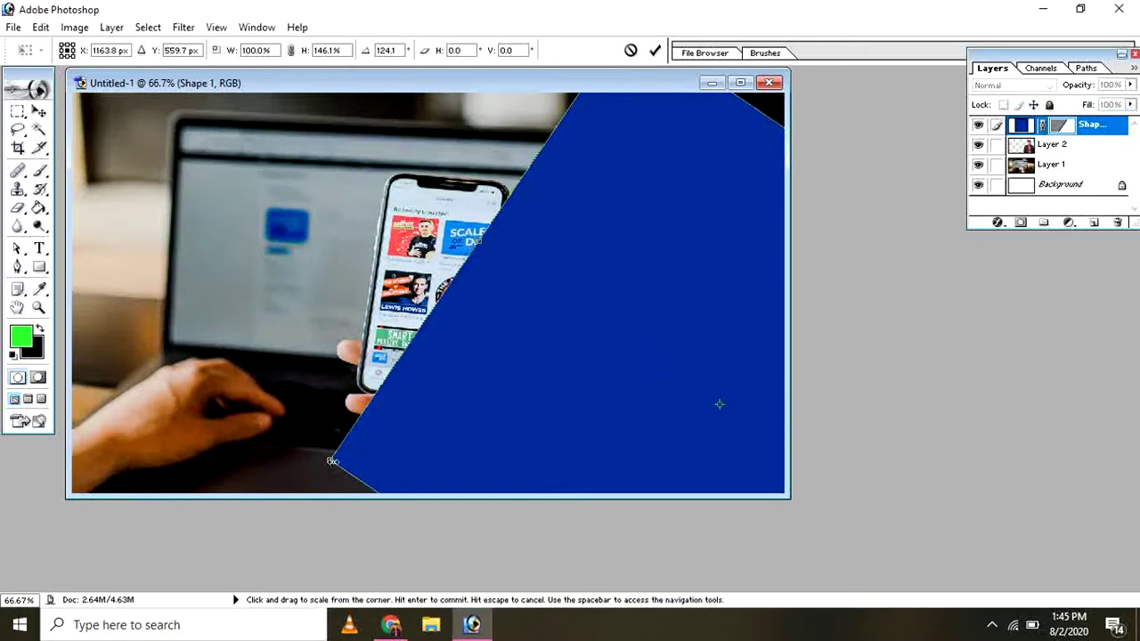
drag(332, 464, 326, 520)
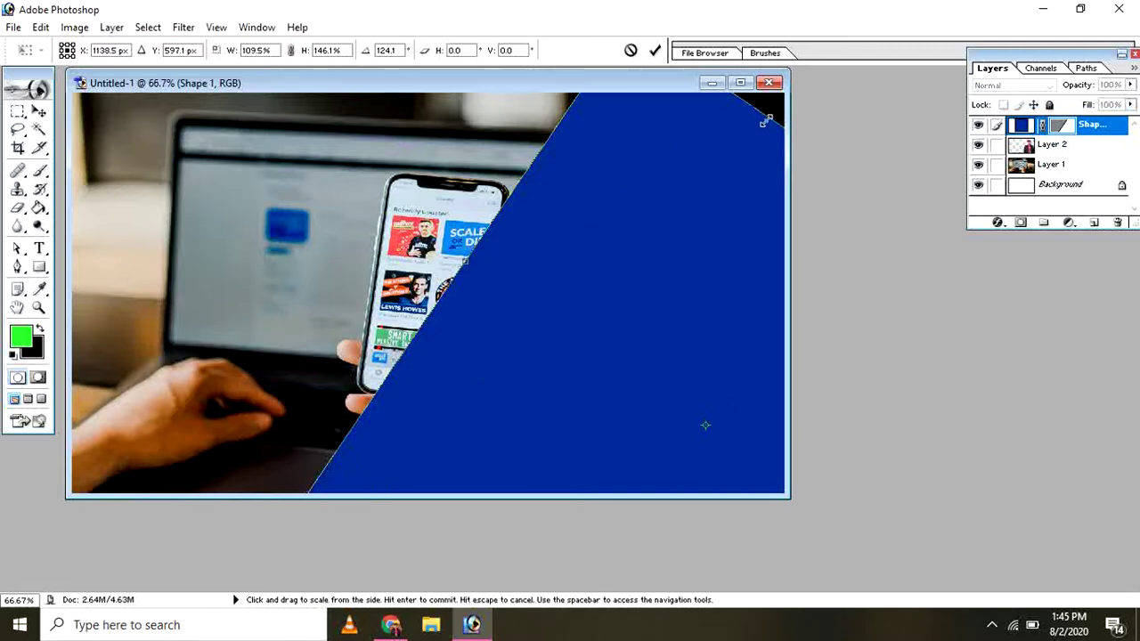
drag(768, 114, 796, 75)
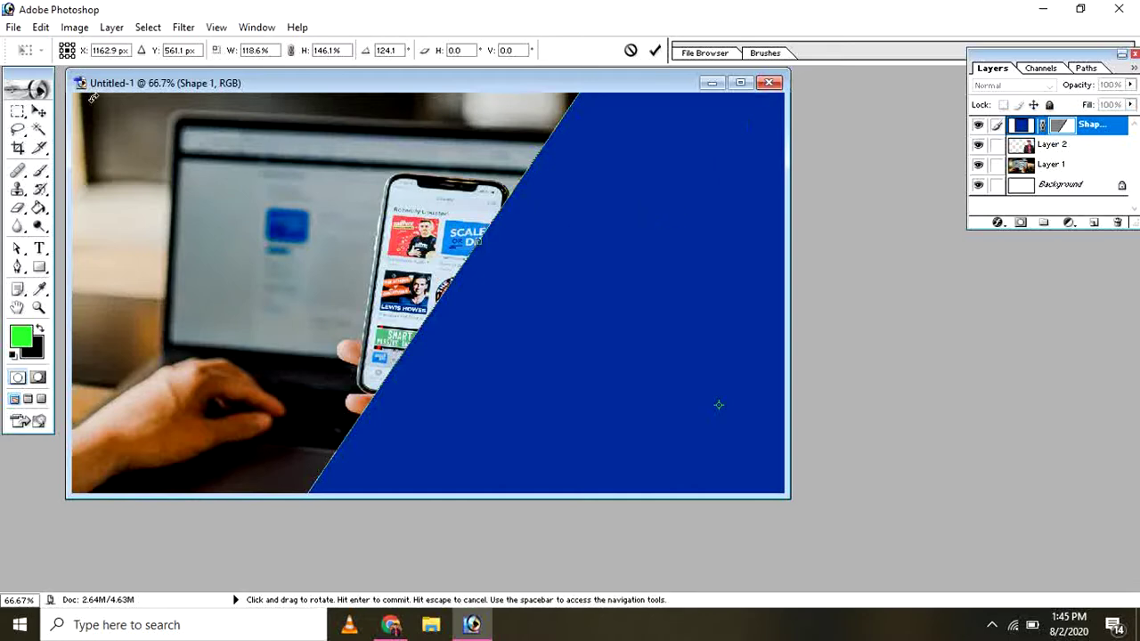
click(100, 28)
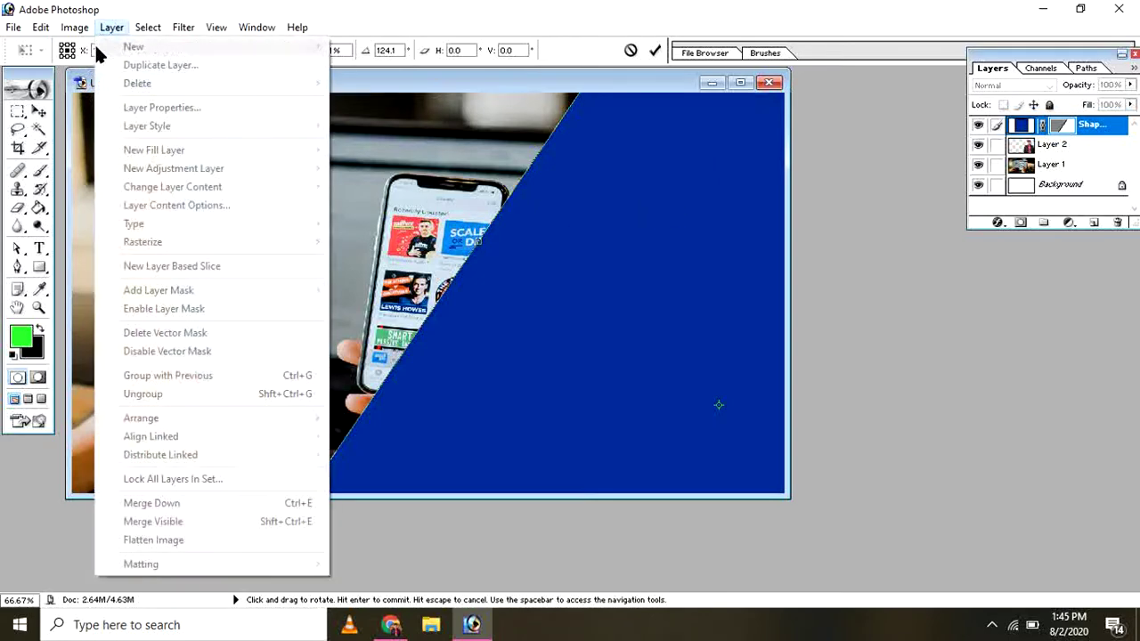
click(456, 202)
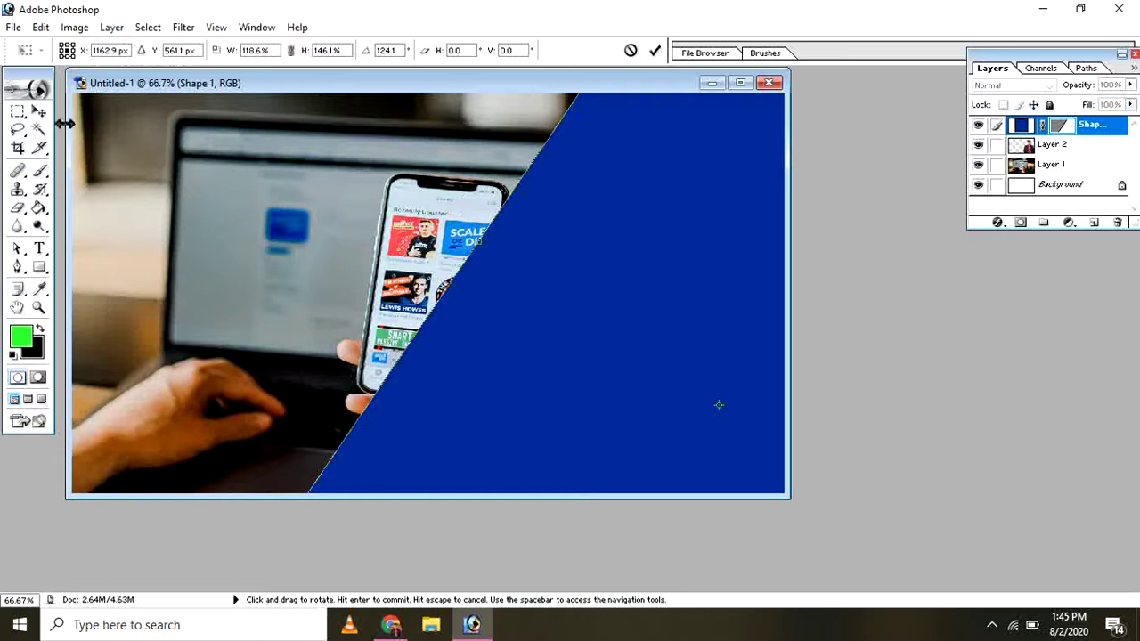
click(40, 110)
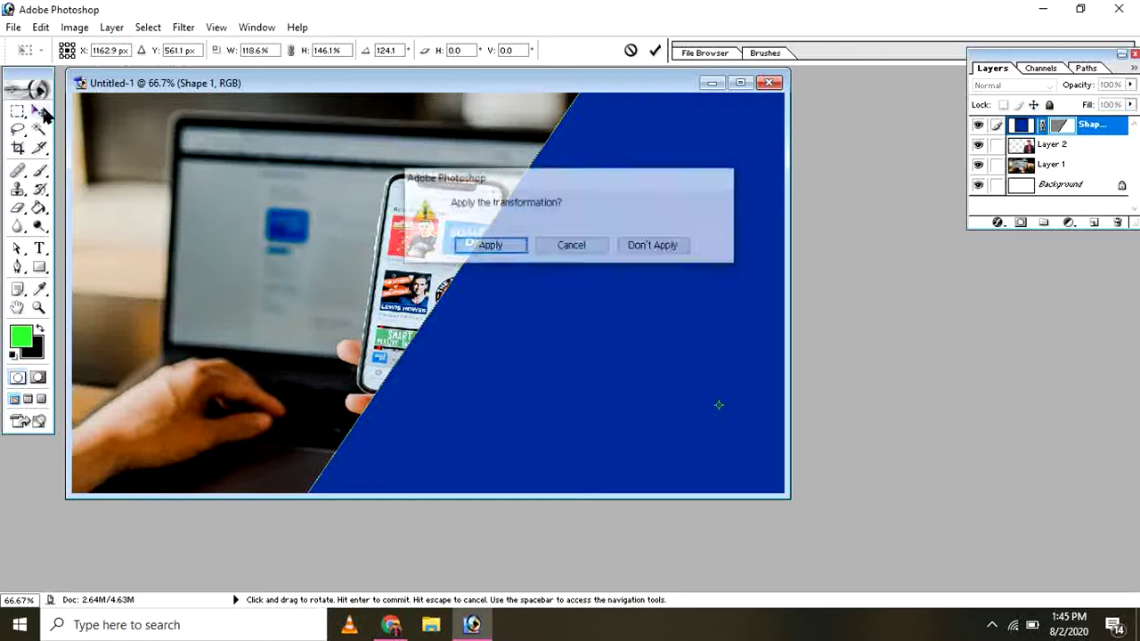
click(489, 246)
Send the diagonal shape one level backward behind the portrait and shift it slightly right to uncover more of the phone
click(113, 28)
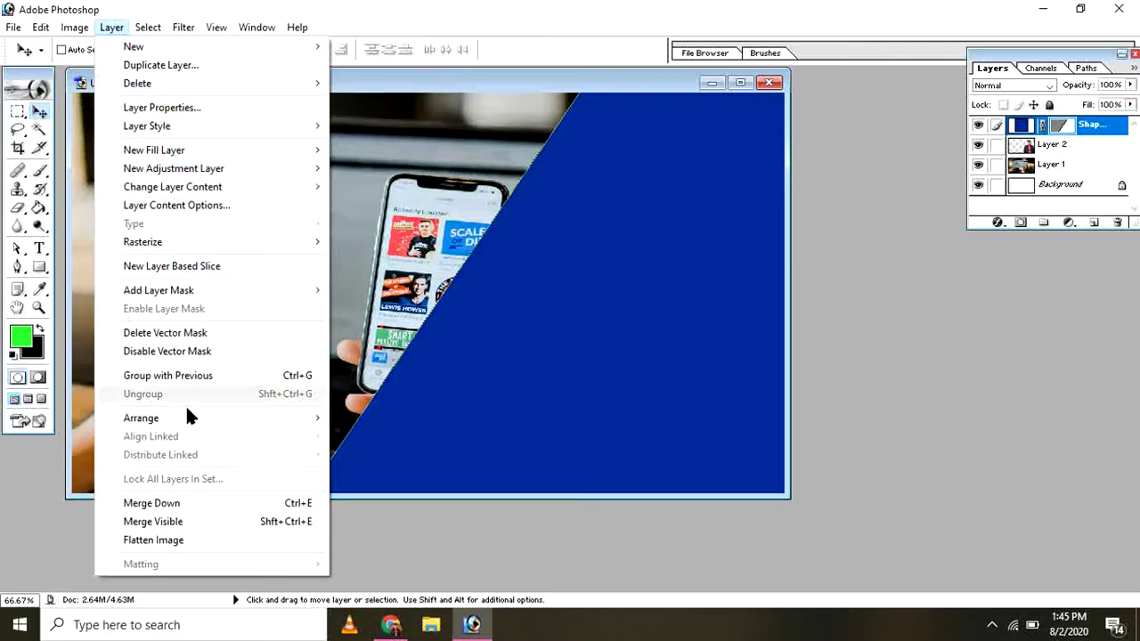
mouse_move(198, 414)
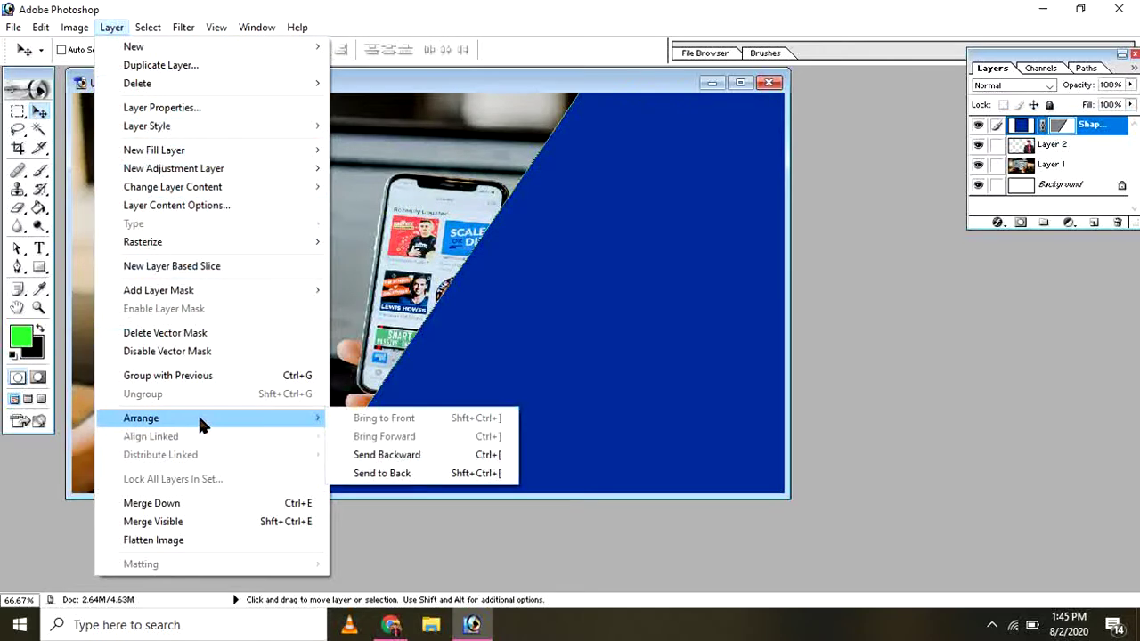
click(390, 456)
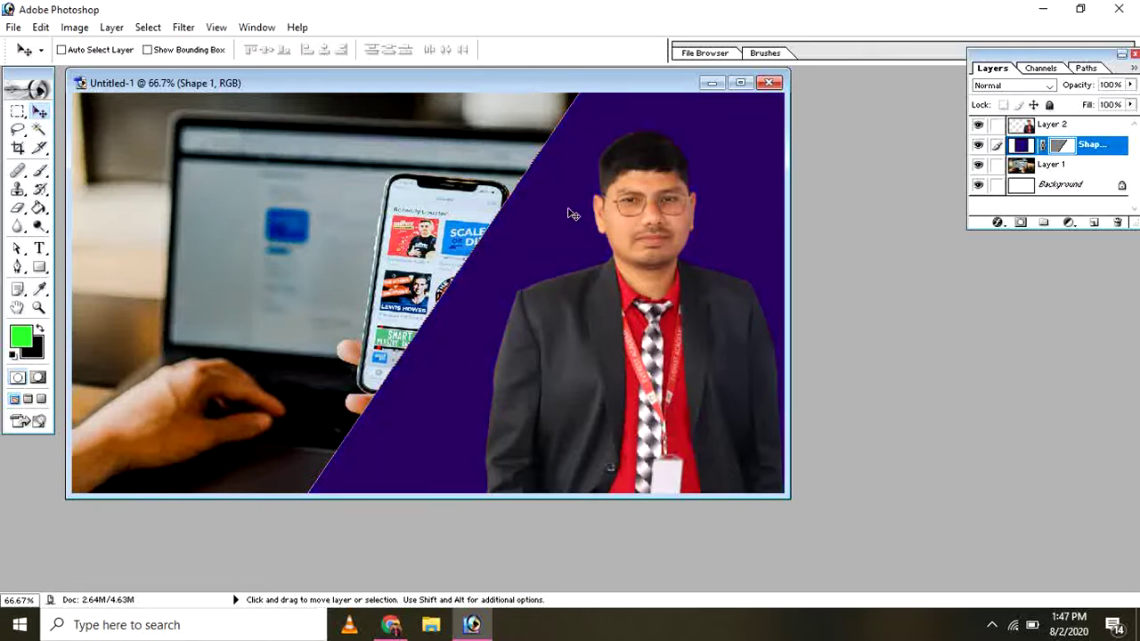
drag(567, 208, 587, 236)
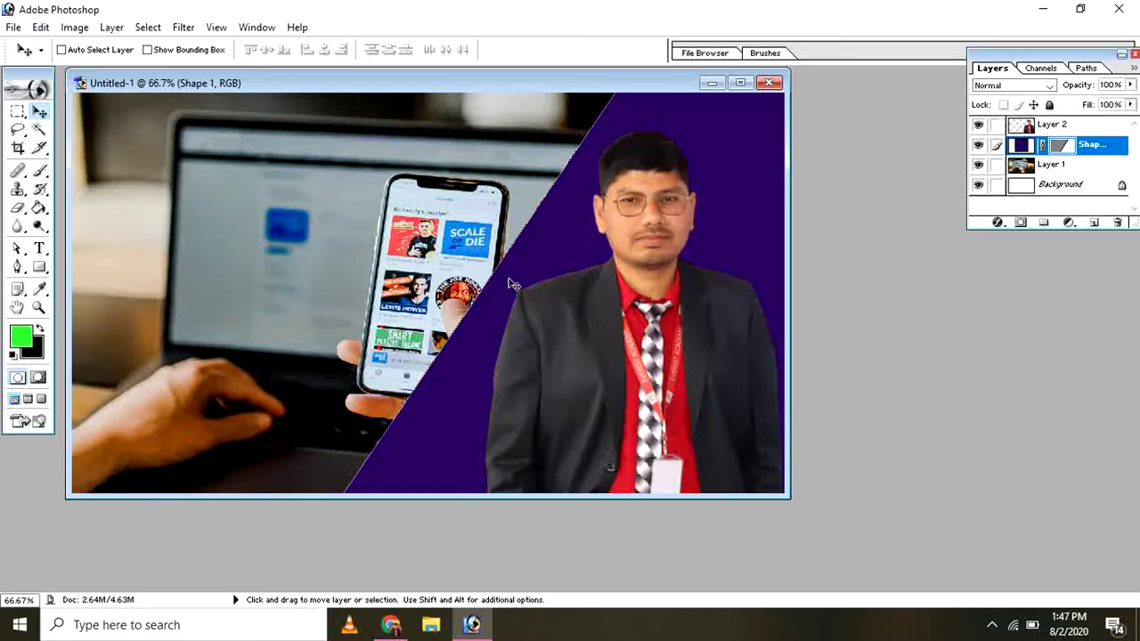
Add the green title text "HOW TO" in Footlight MT Light, 97.77 pt, near the upper left of the canvas
click(40, 253)
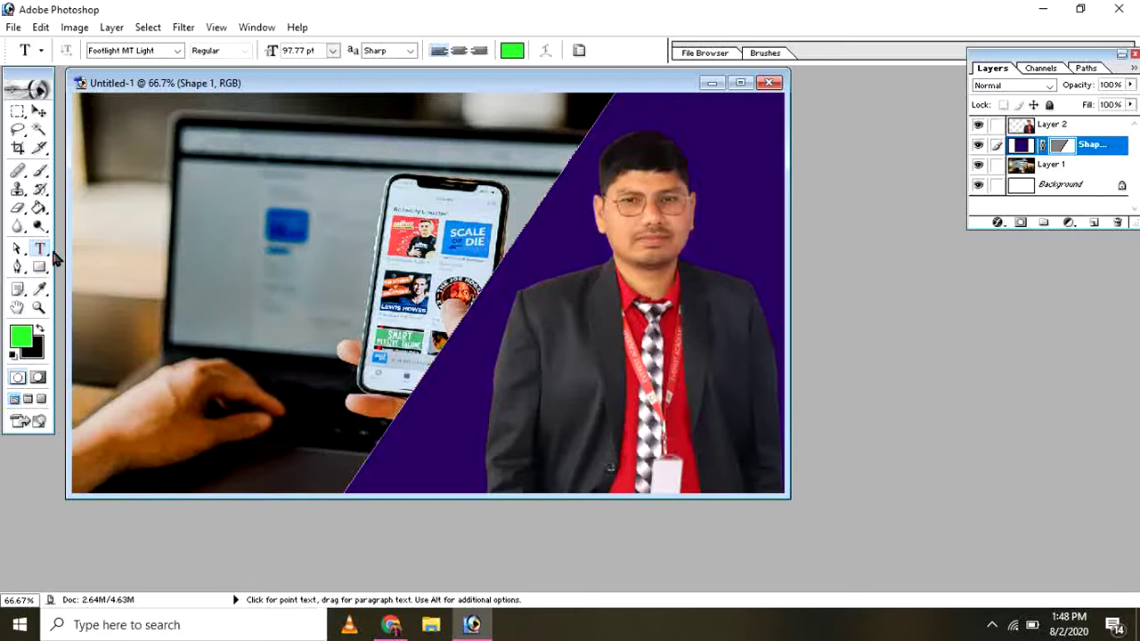
drag(155, 151, 310, 188)
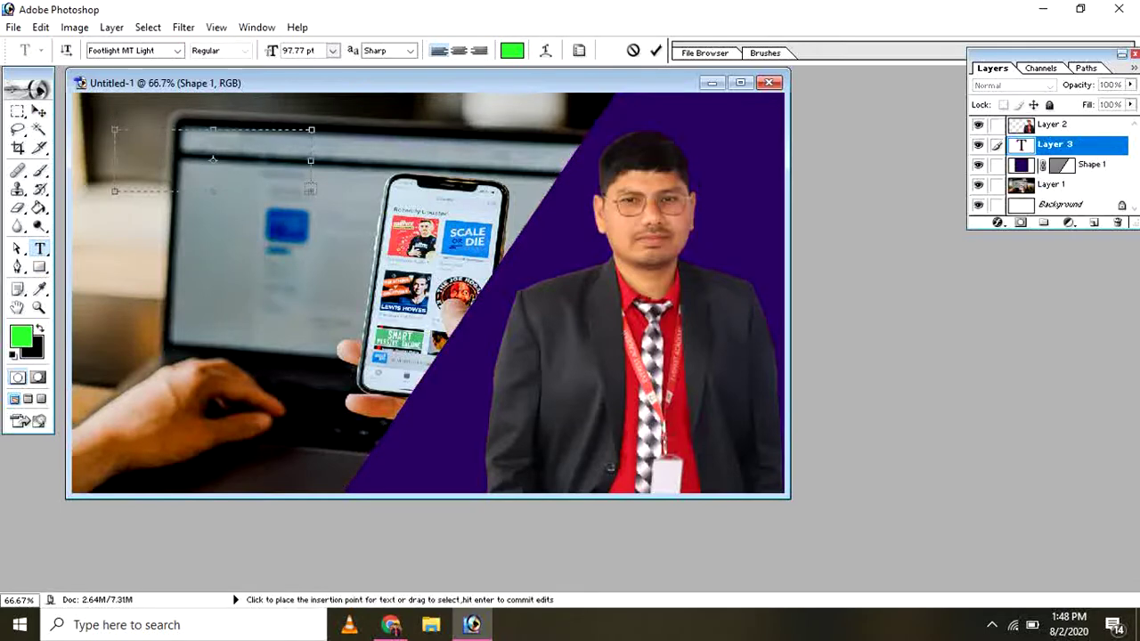
text(HOW TO)
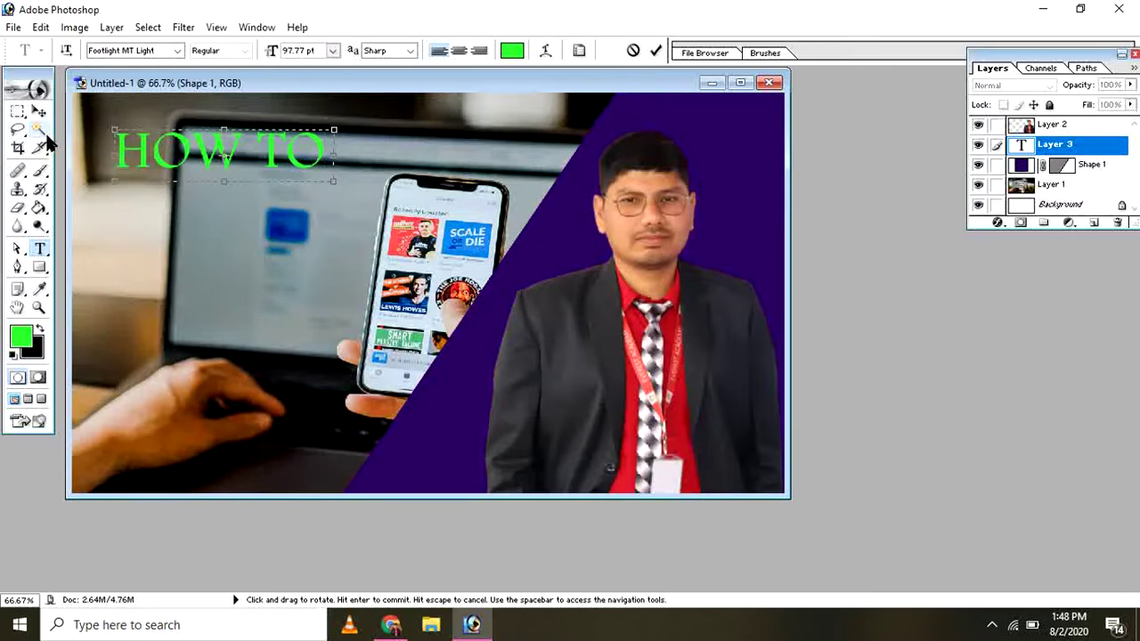
click(35, 111)
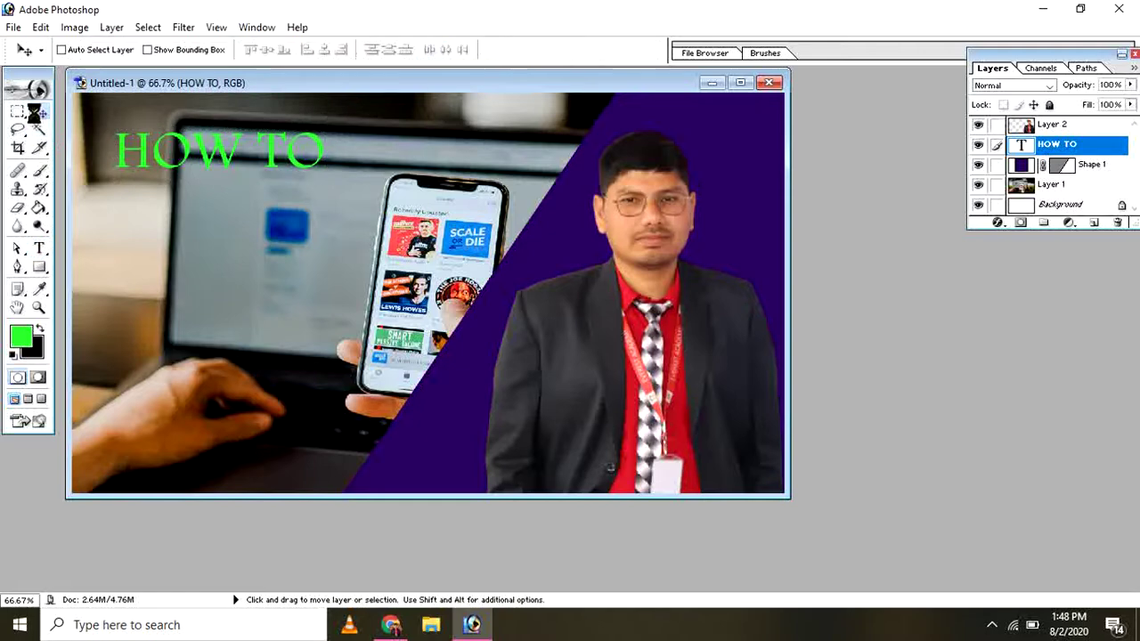
Draw a rectangle covering the "HOW TO" text and fill it with purple 660099
click(39, 265)
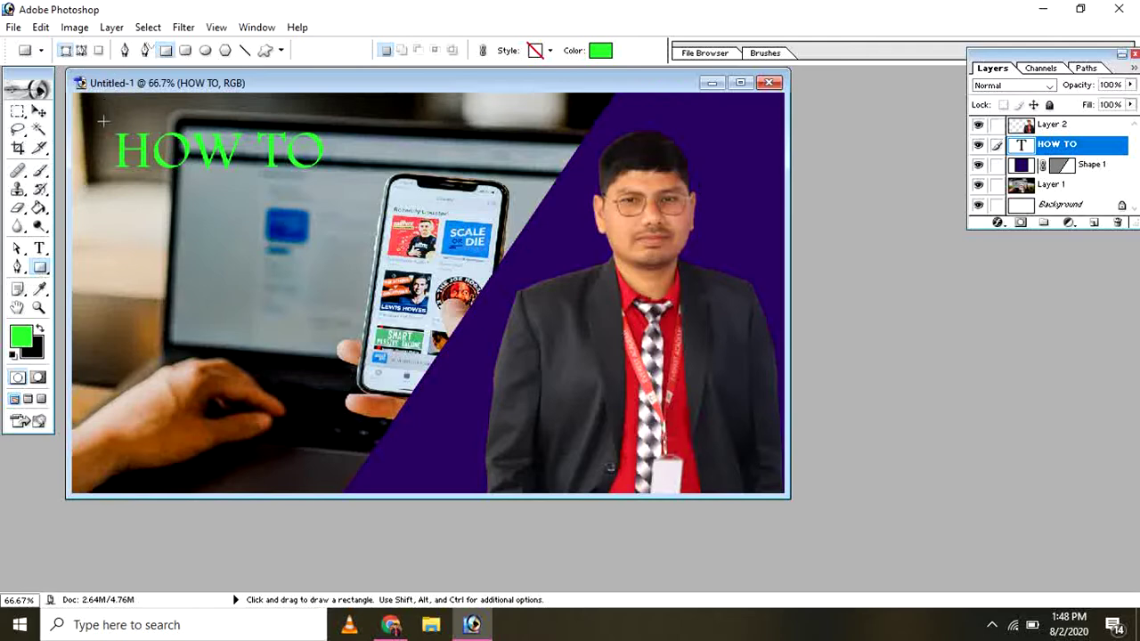
drag(120, 130, 329, 177)
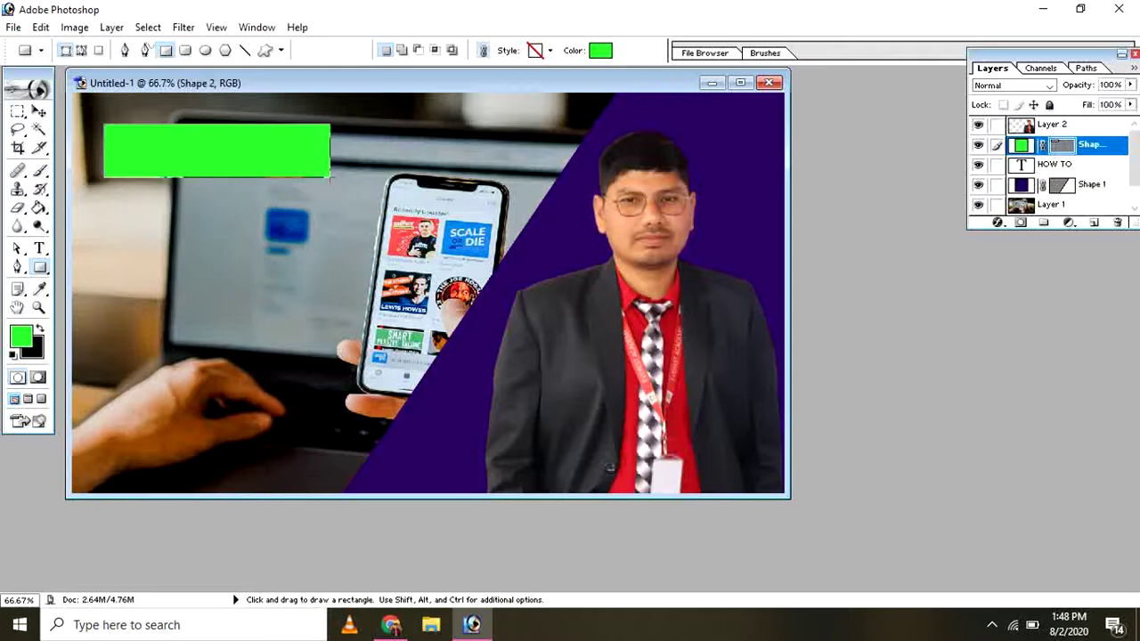
click(602, 51)
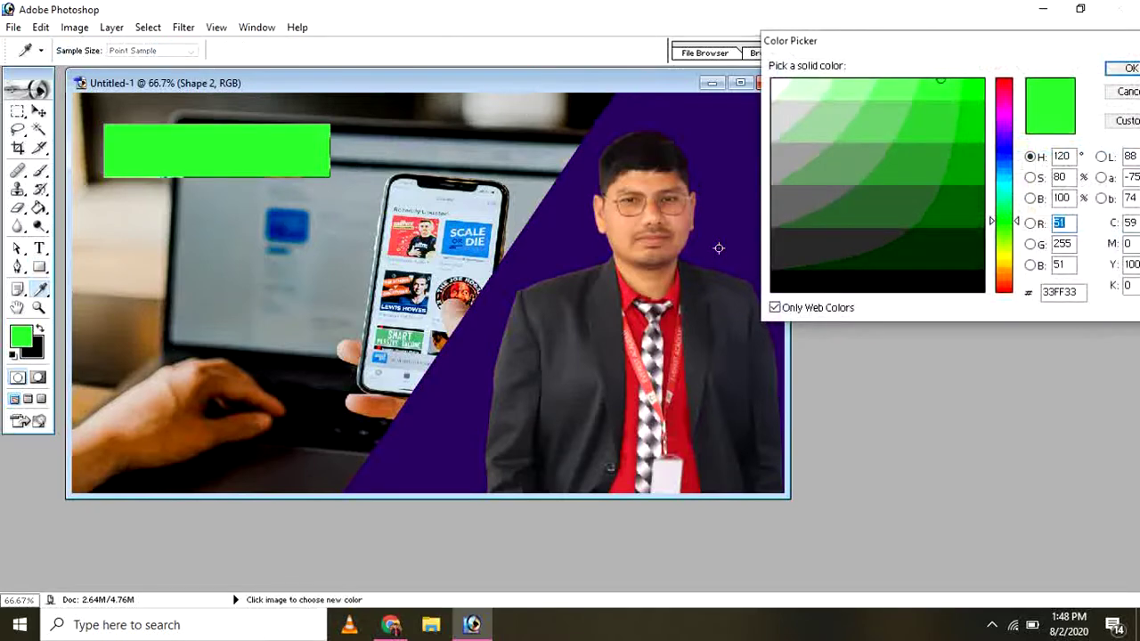
click(1002, 133)
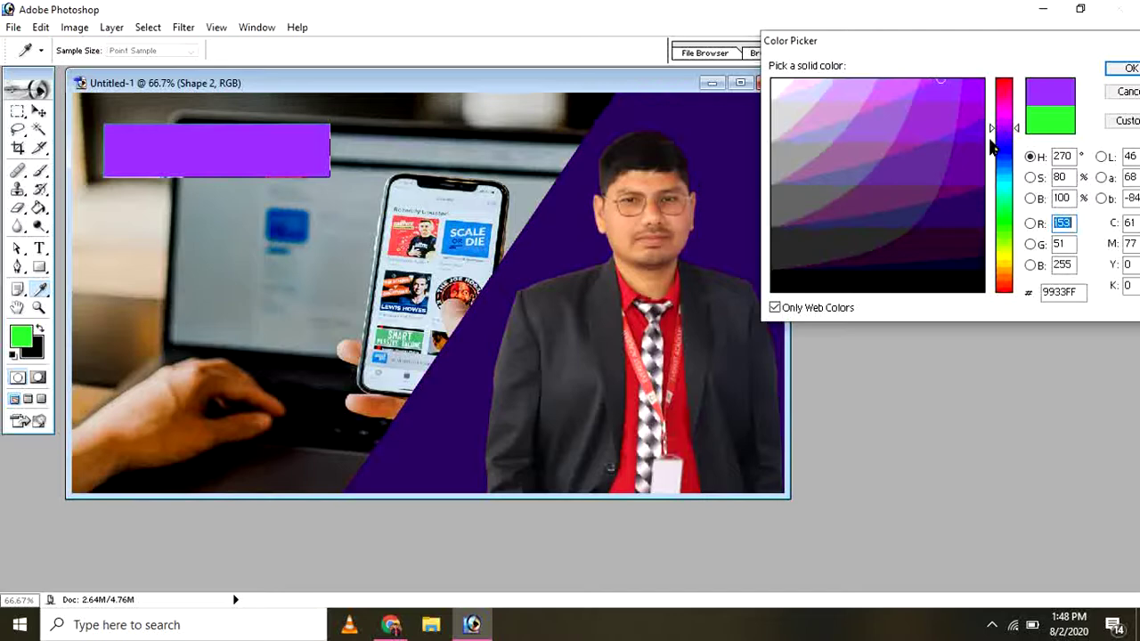
click(970, 158)
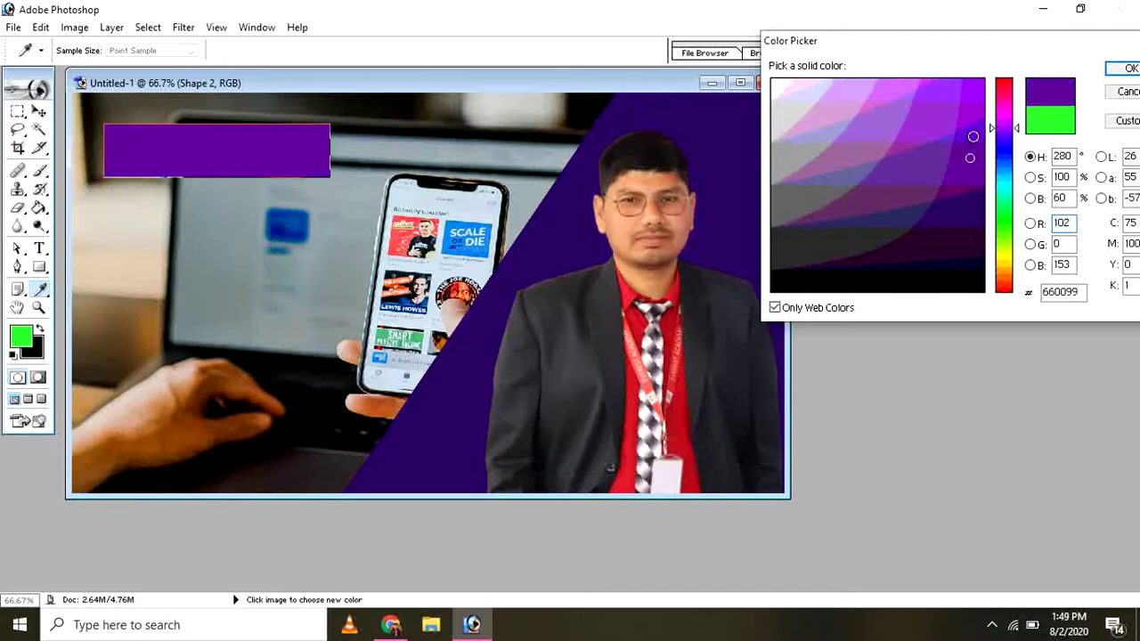
click(1127, 70)
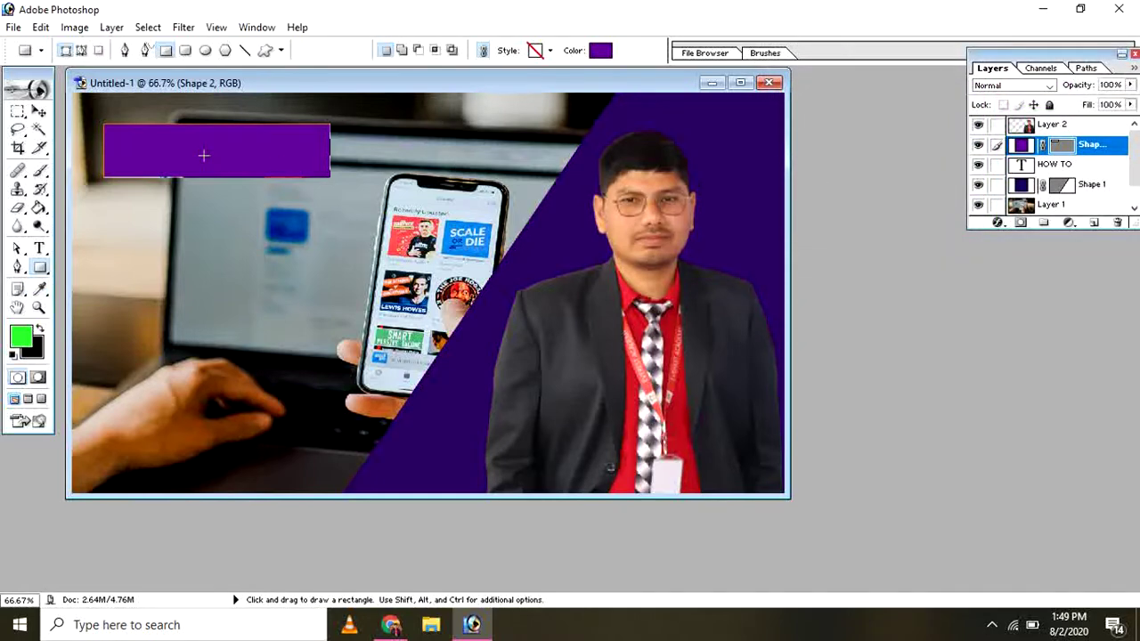
Send the purple rectangle one level backward behind the "HOW TO" text
click(110, 28)
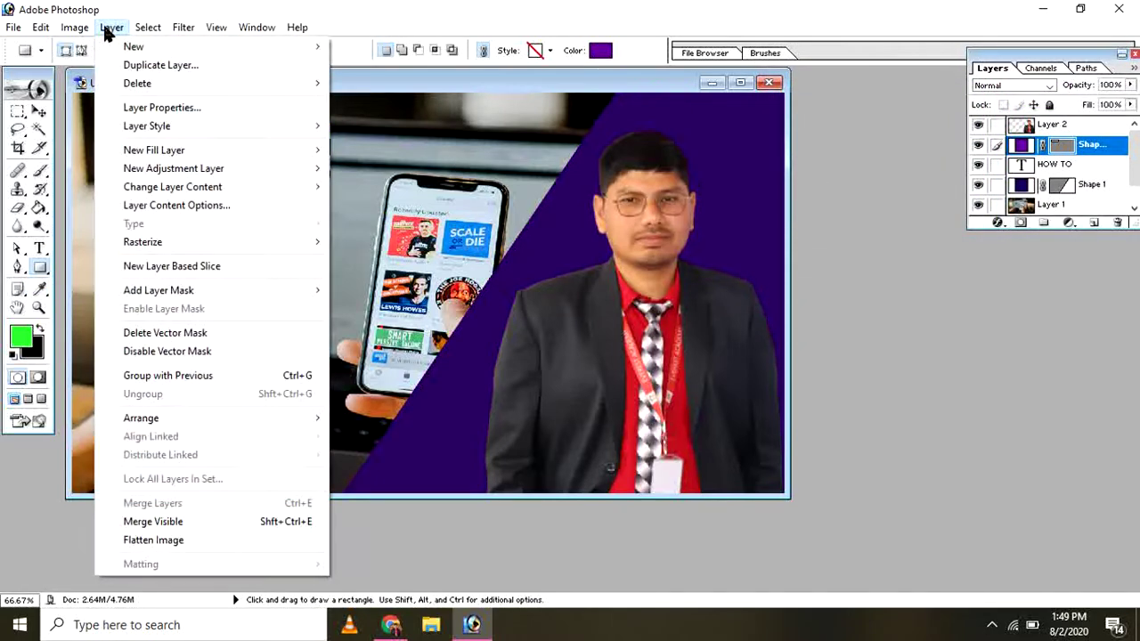
mouse_move(162, 418)
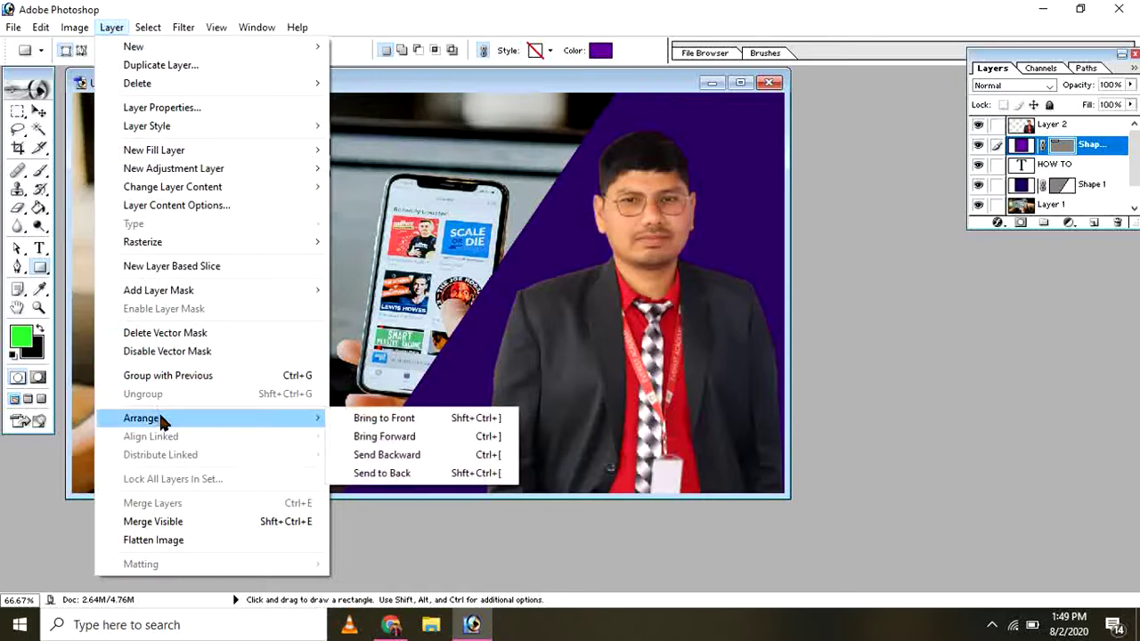
click(386, 455)
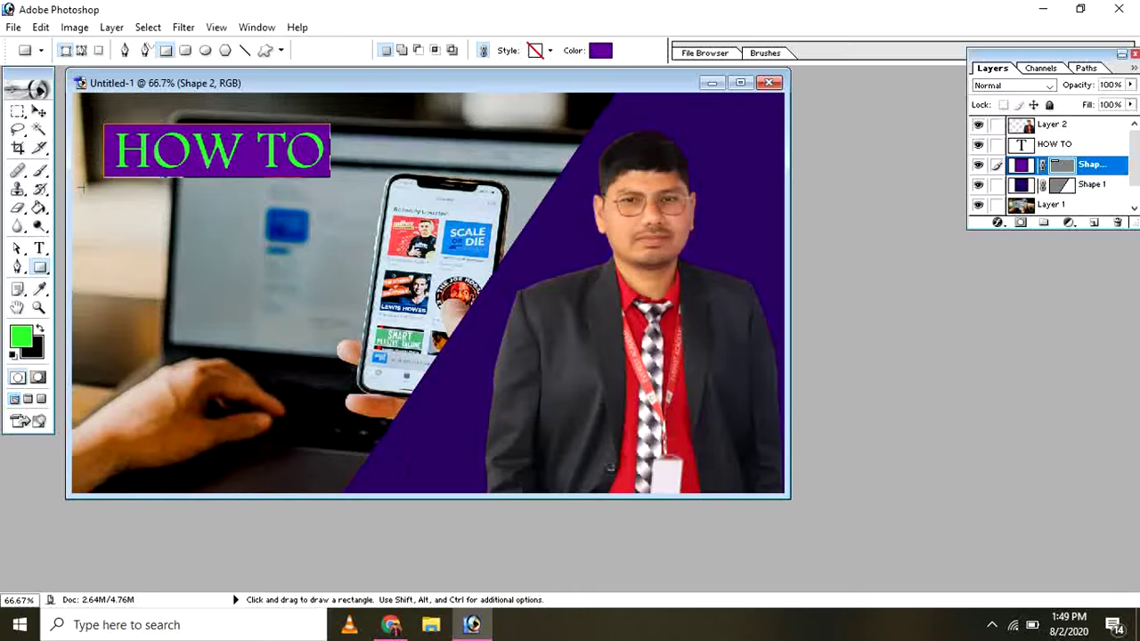
Recolor the whole "HOW TO" text white (FFFFFF) and commit the edit
click(39, 249)
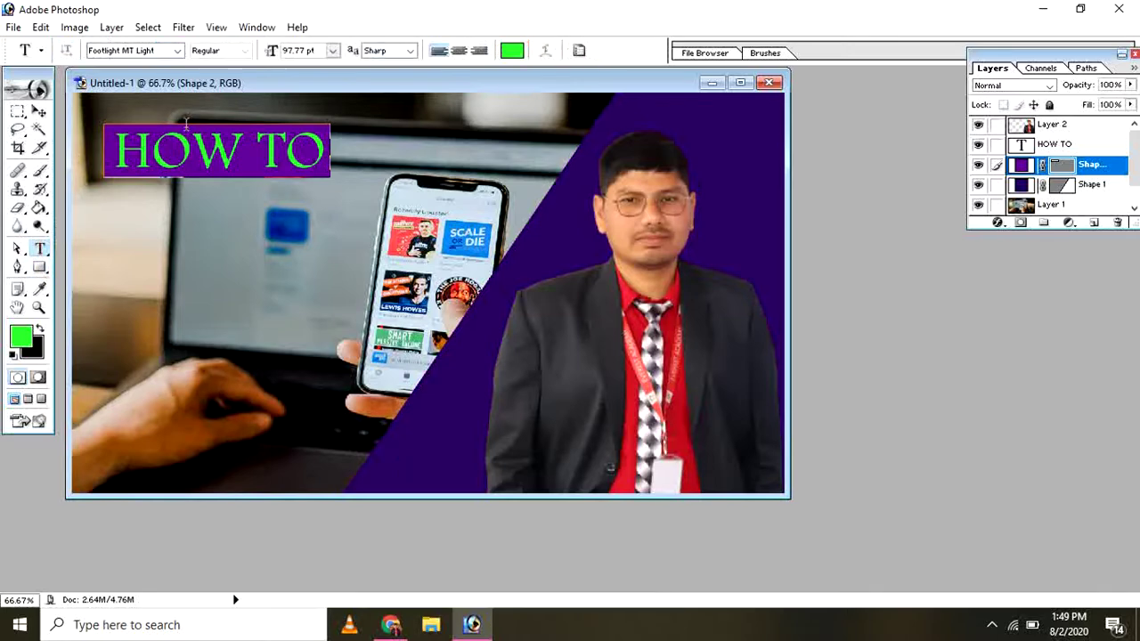
click(190, 149)
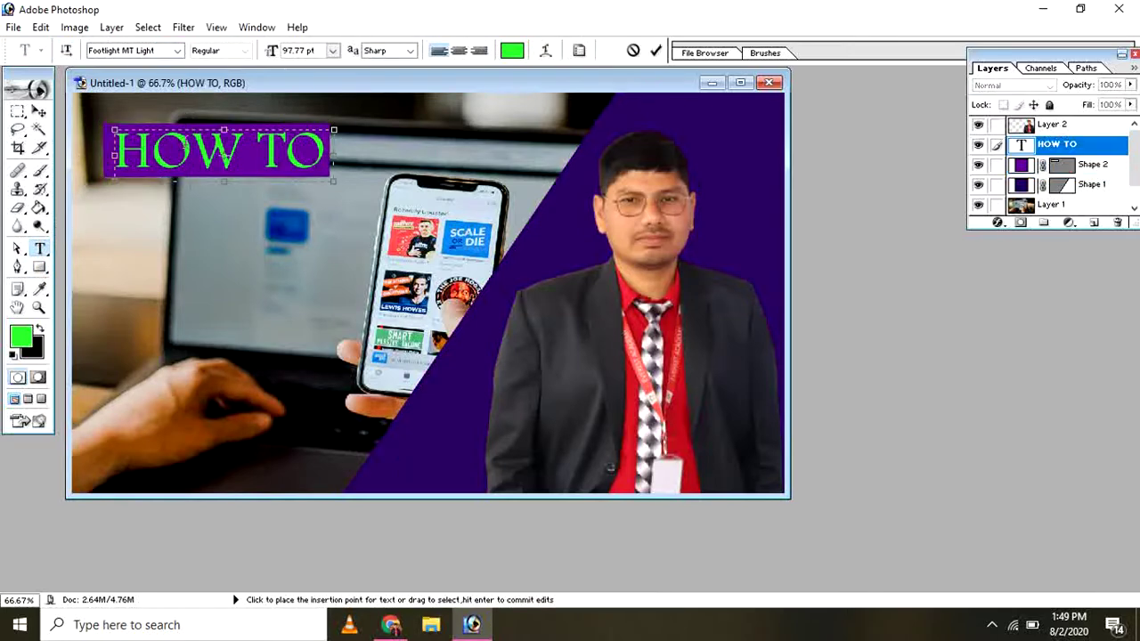
key(ctrl+a)
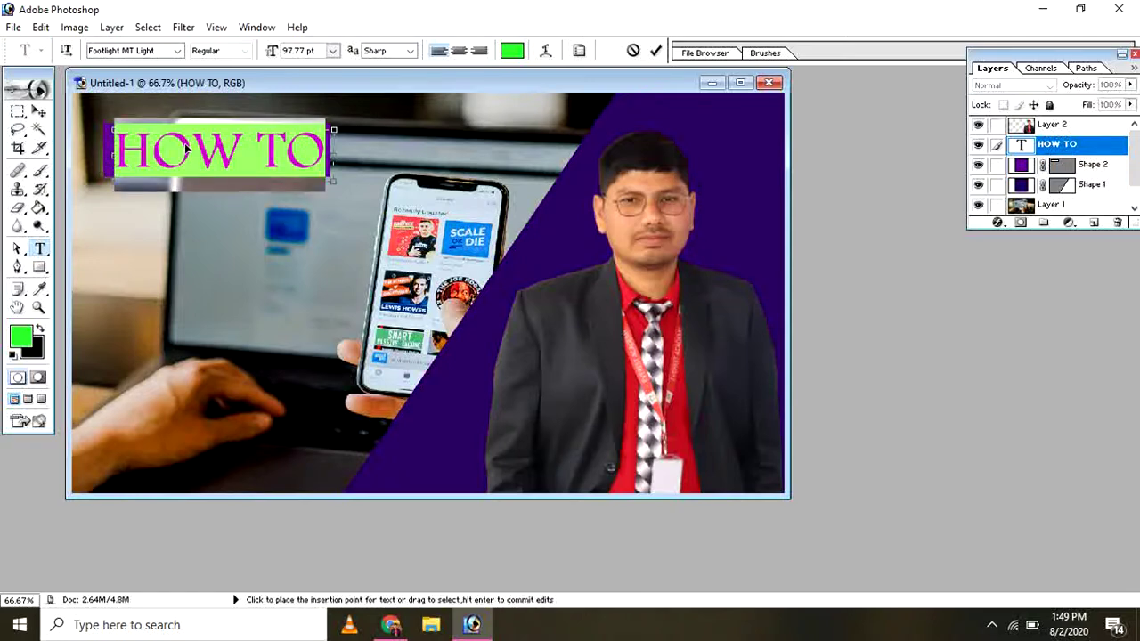
click(512, 51)
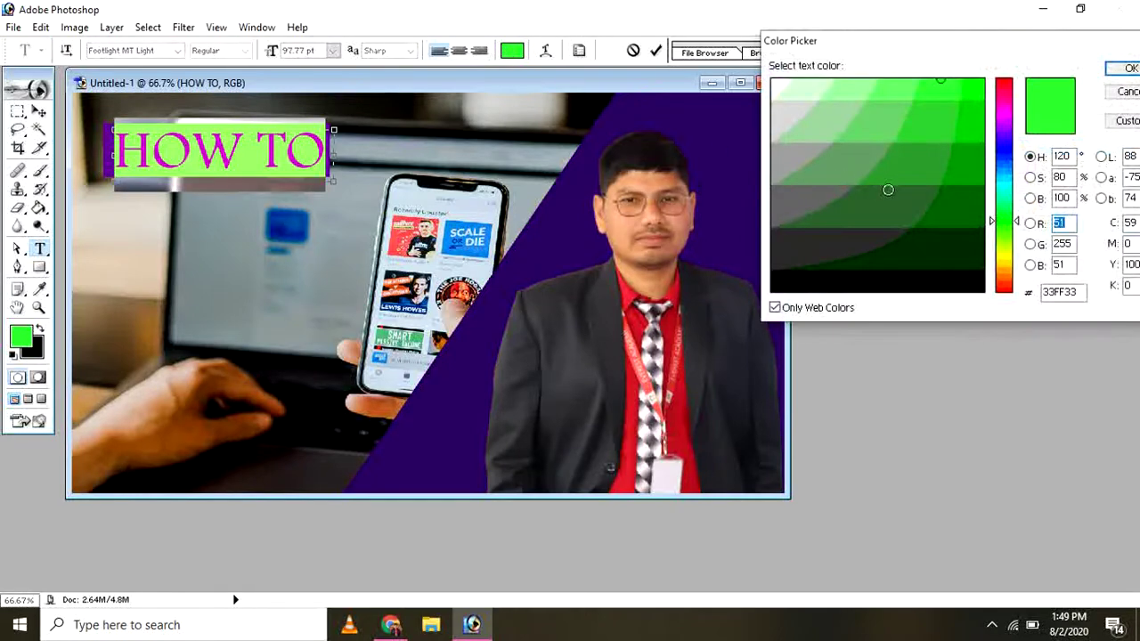
click(776, 84)
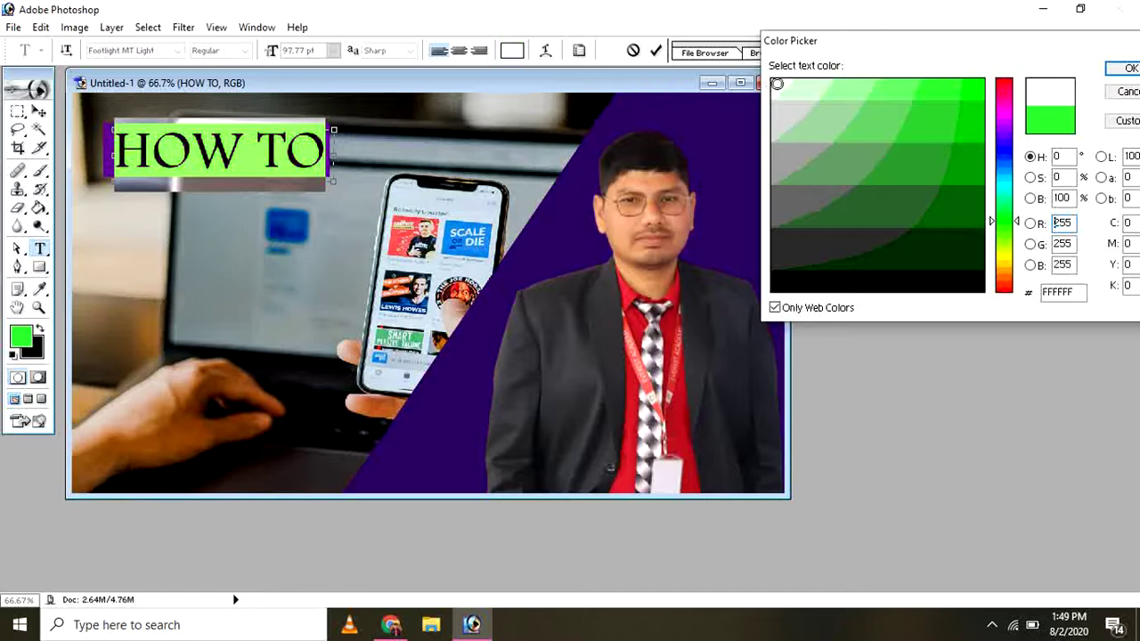
click(1129, 69)
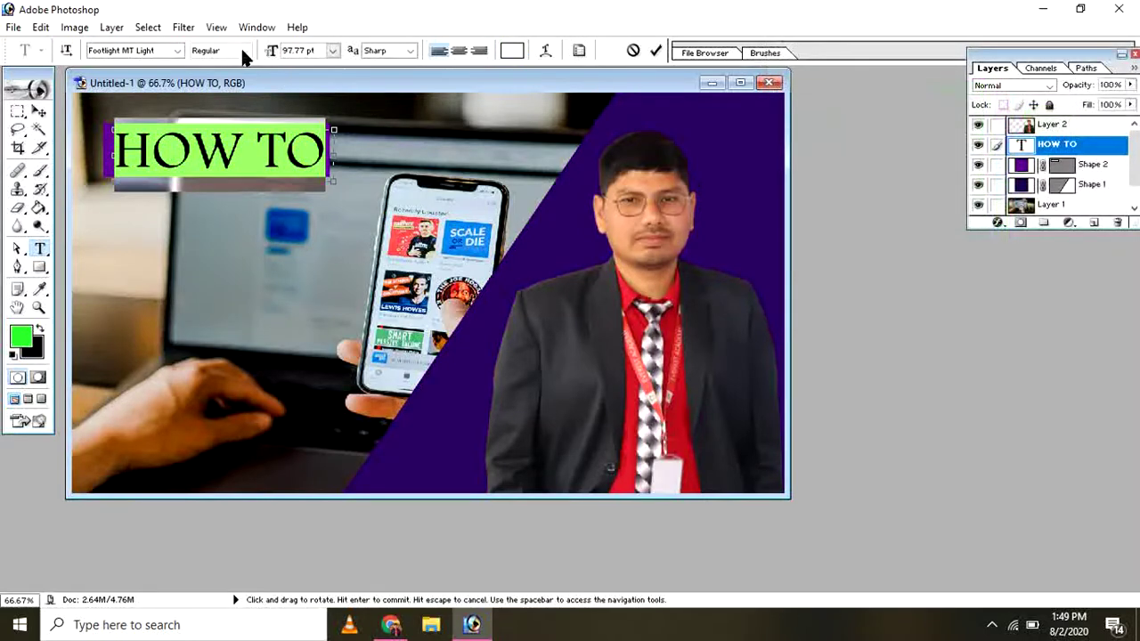
click(39, 111)
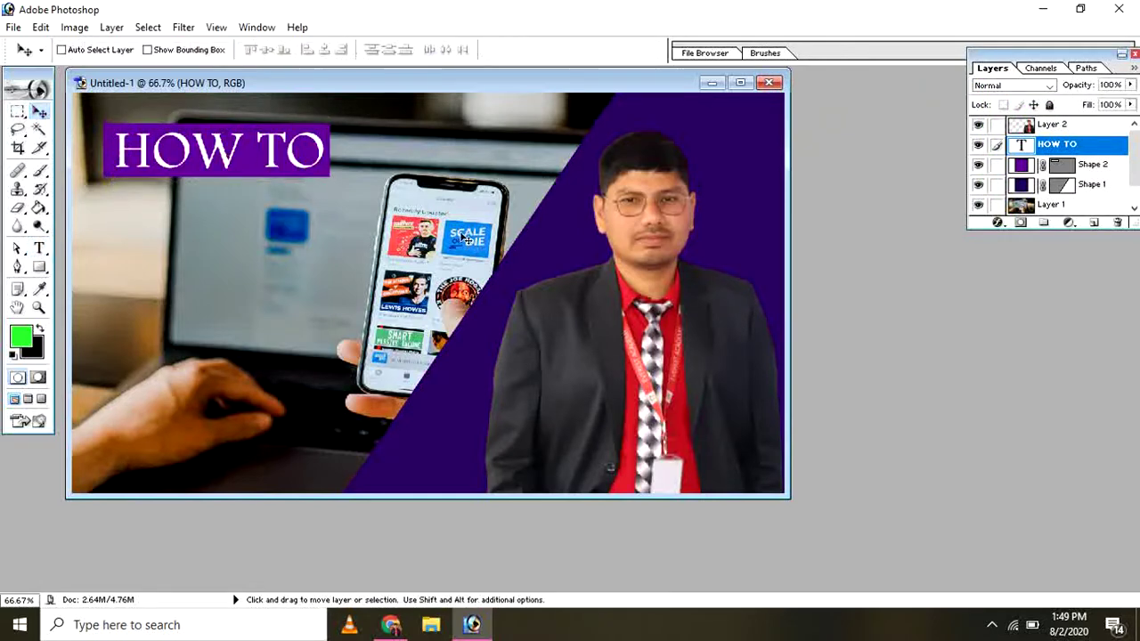
Link the purple rectangle's layer to the "HOW TO" text and shift both slightly toward the canvas's upper left corner
click(997, 125)
click(997, 125)
click(997, 166)
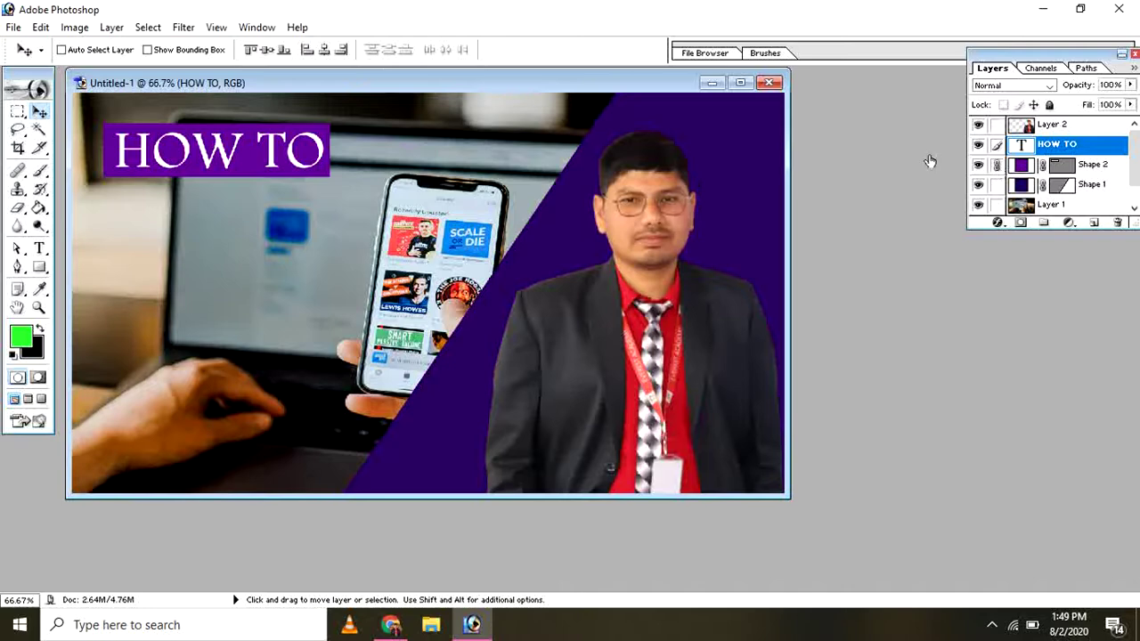
drag(237, 164, 224, 146)
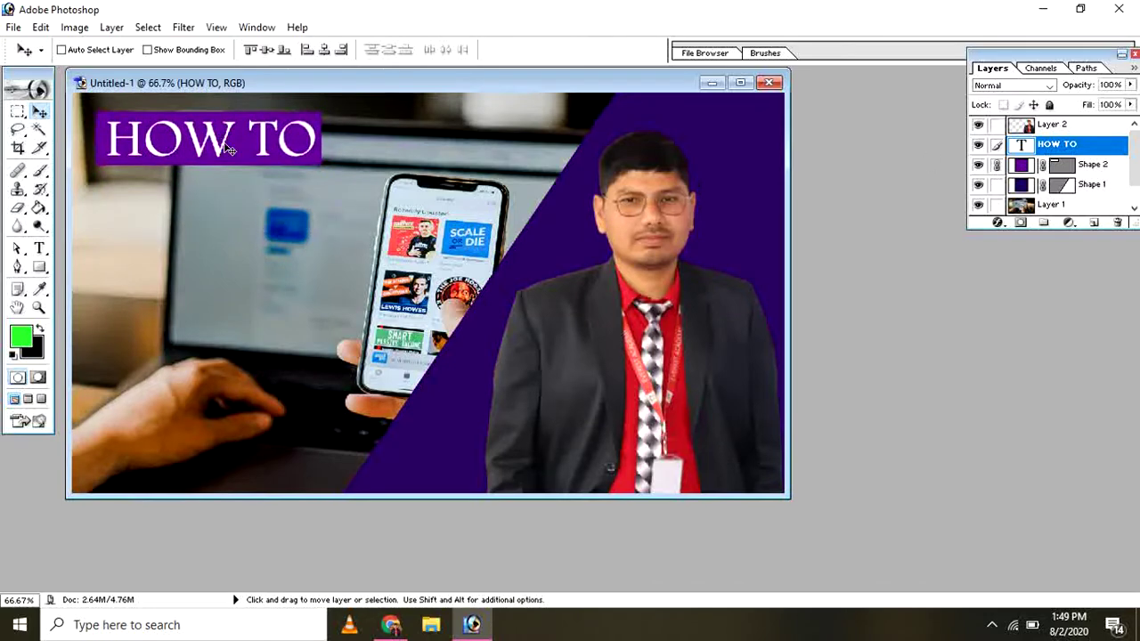
Duplicate the "HOW TO" text layer as "HOW TO copy" and place the copy below the original title
click(112, 27)
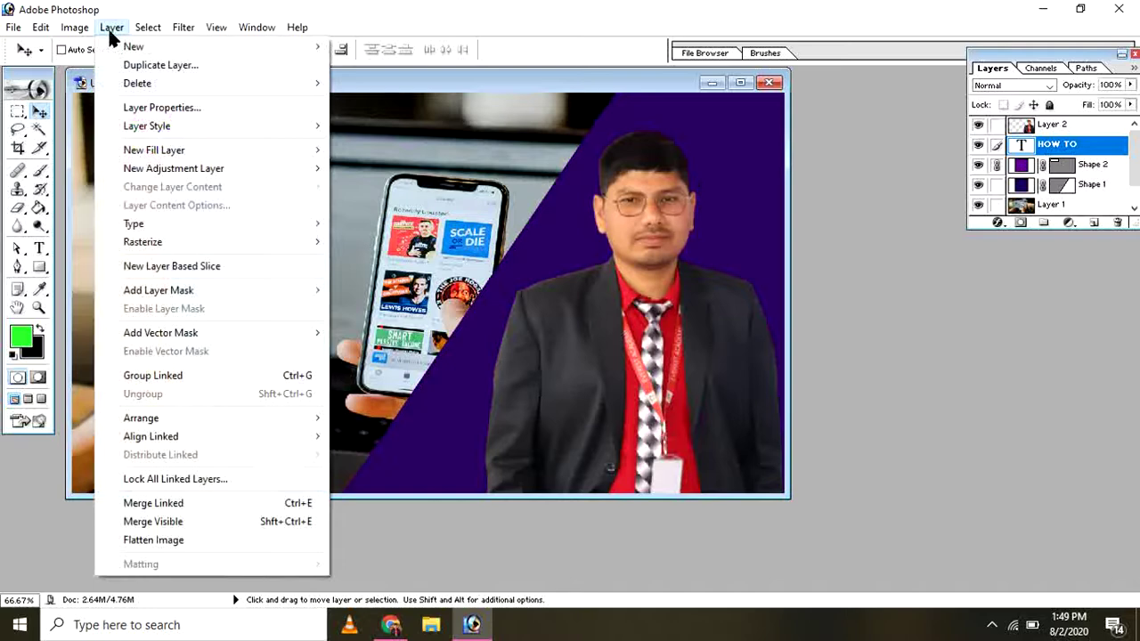
click(147, 65)
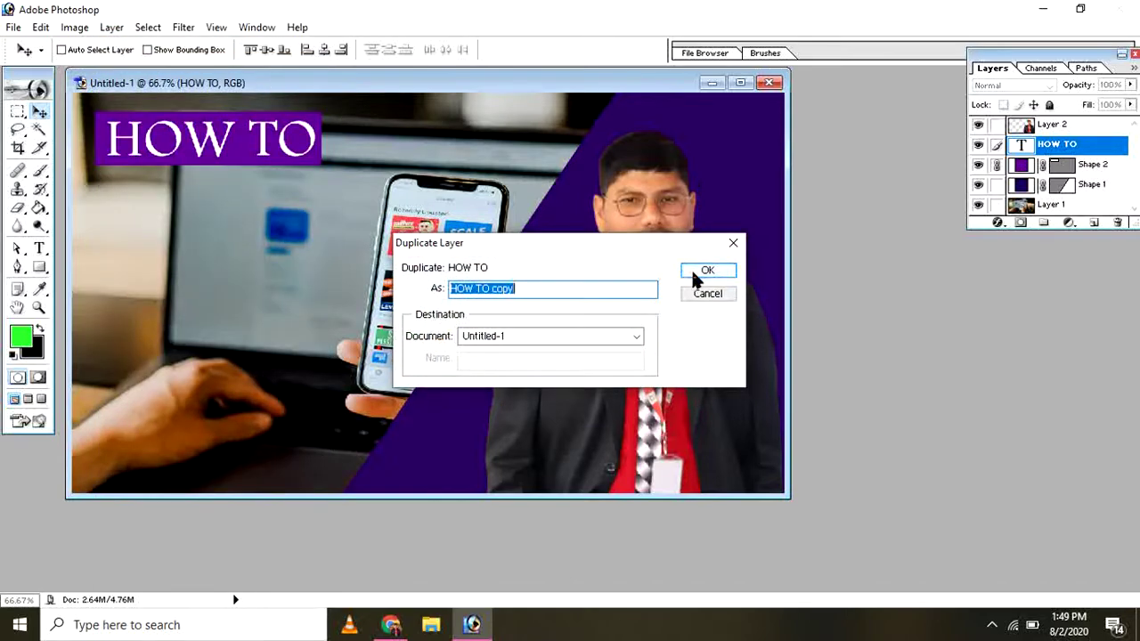
click(693, 278)
drag(237, 151, 236, 232)
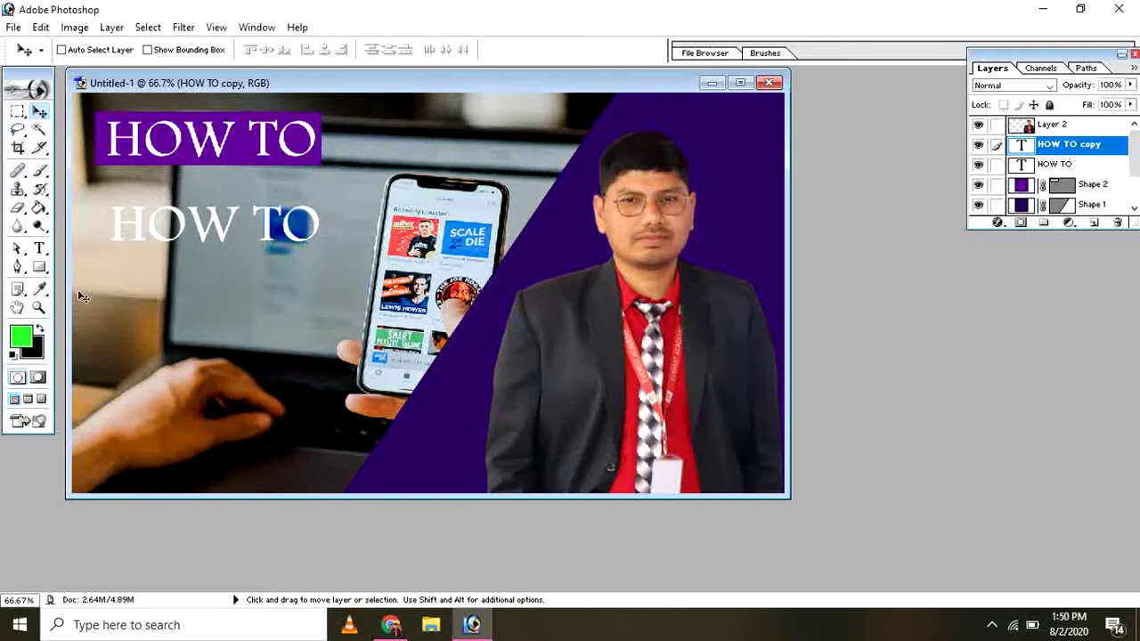
Replace the duplicated text's wording with "CREATE"
click(40, 250)
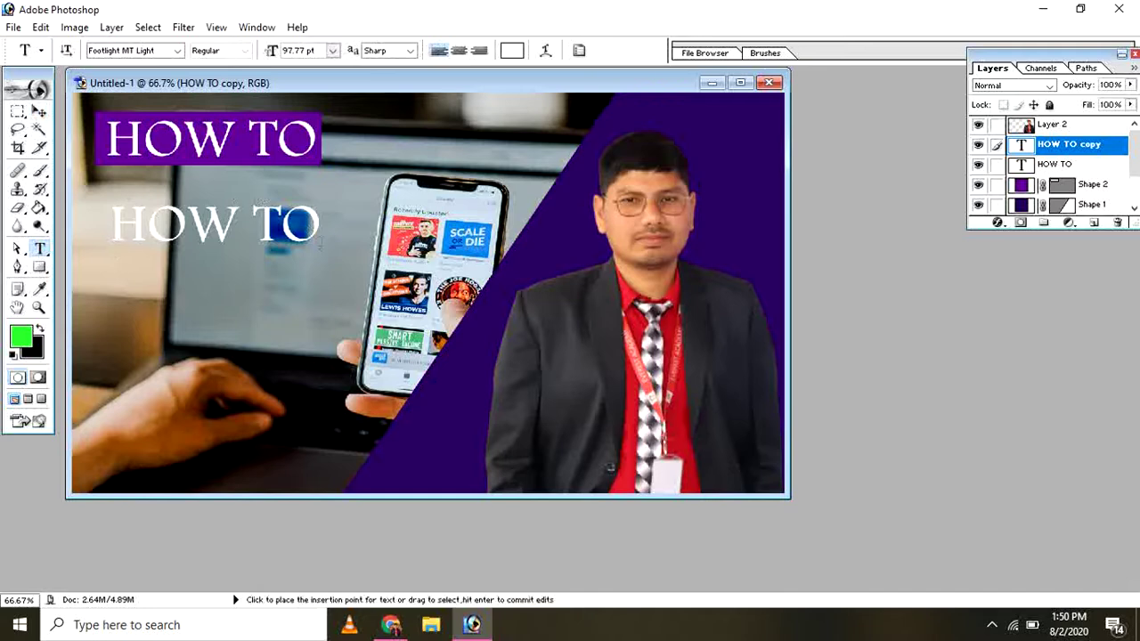
click(320, 227)
key(BackSpace)
key(BackSpace)
key(BackSpace)
key(BackSpace)
key(BackSpace)
key(BackSpace)
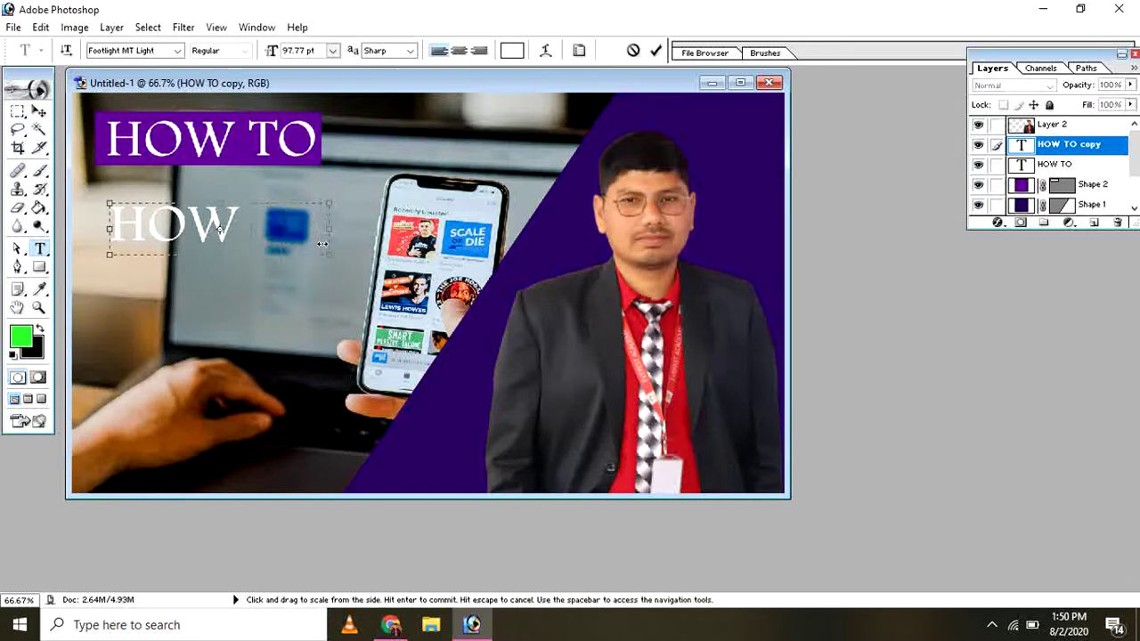
text(CREATE)
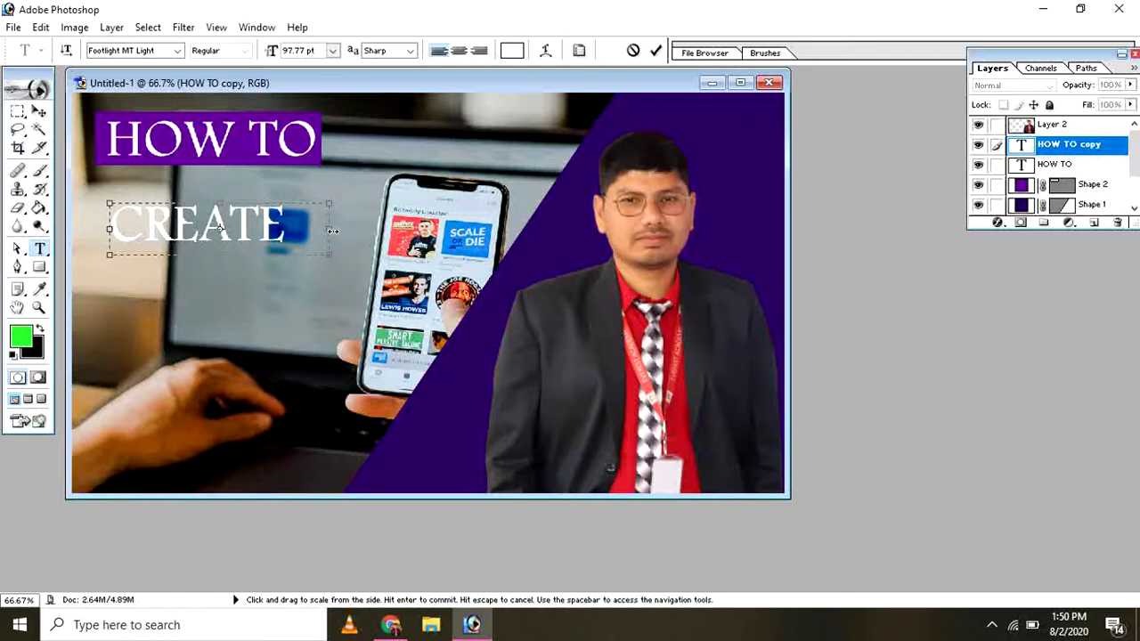
Widen the duplicated text's box onto the portrait's face and extend its wording to "CREATE THUMBNAIL" on one line
drag(331, 231, 566, 252)
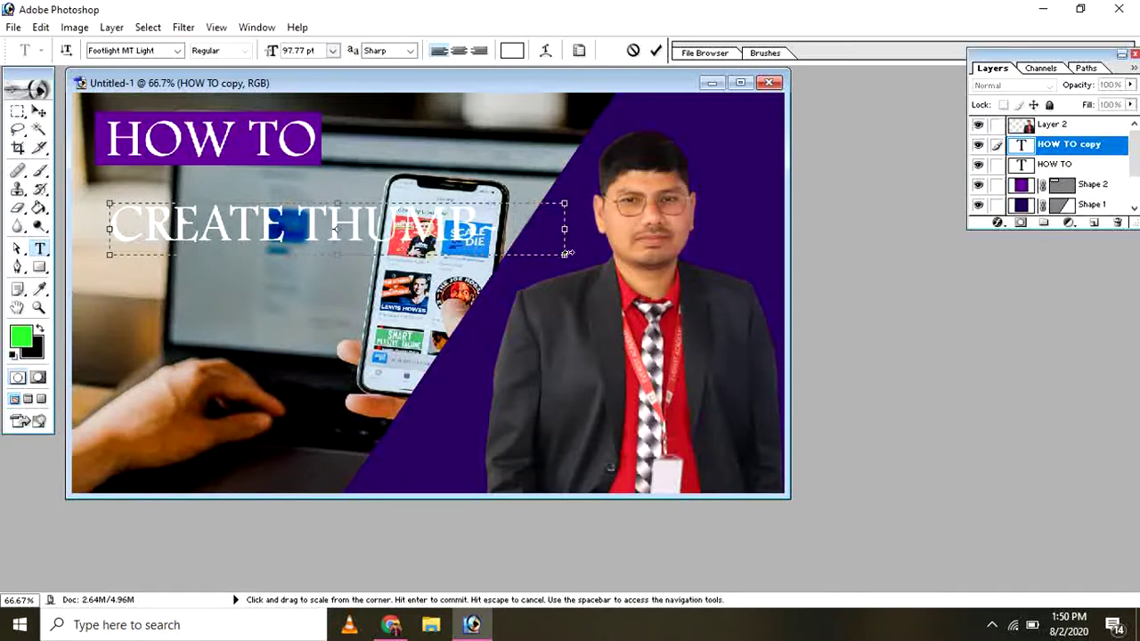
right_click(625, 255)
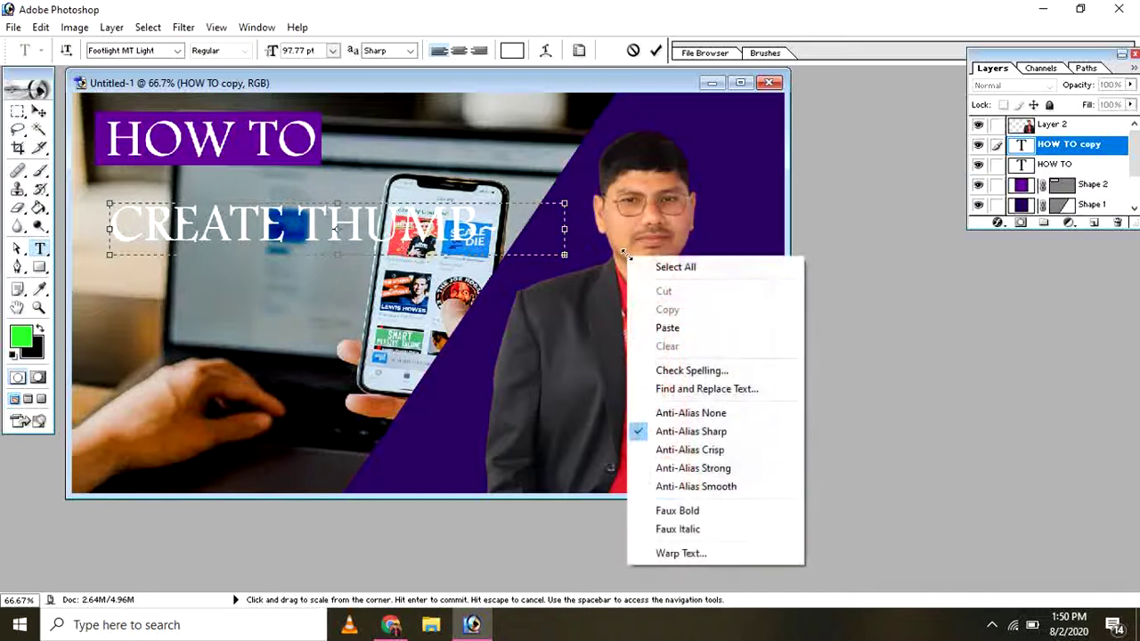
click(565, 230)
drag(564, 230, 632, 230)
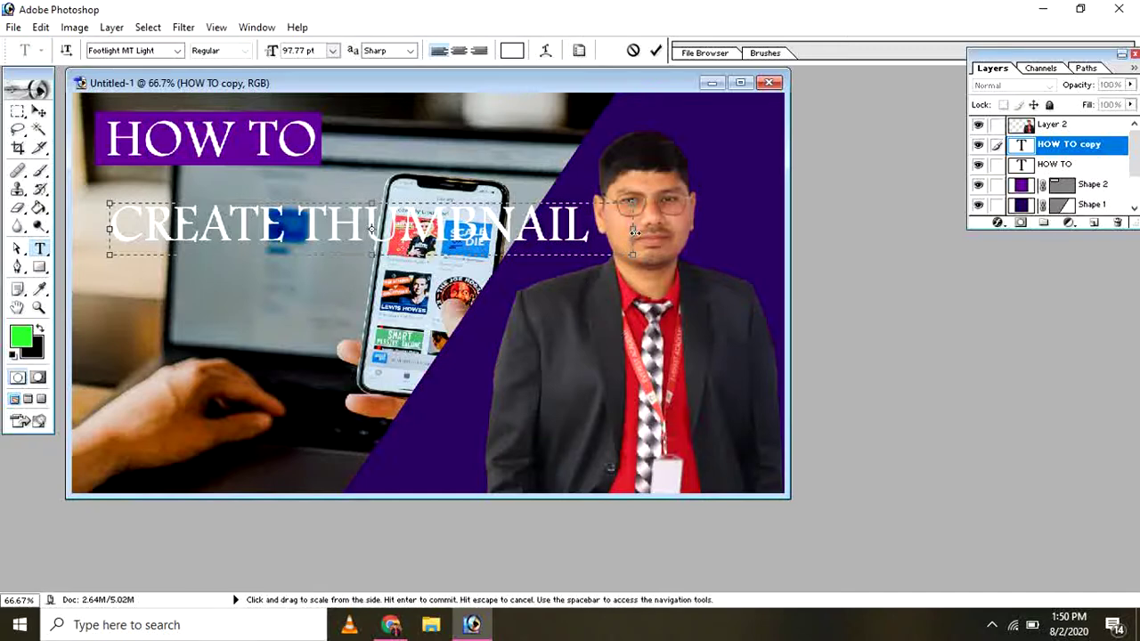
drag(633, 231, 606, 255)
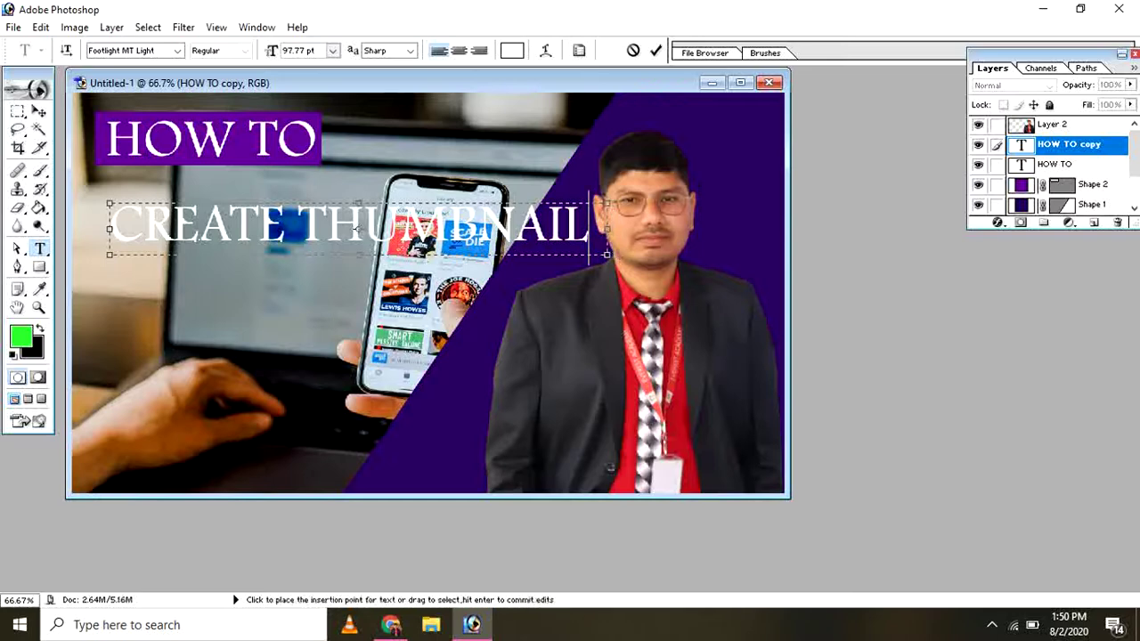
Commit the "CREATE THUMBNAIL" text and move it closer to the canvas's left edge, leaving a gap below the "HOW TO" title
click(38, 114)
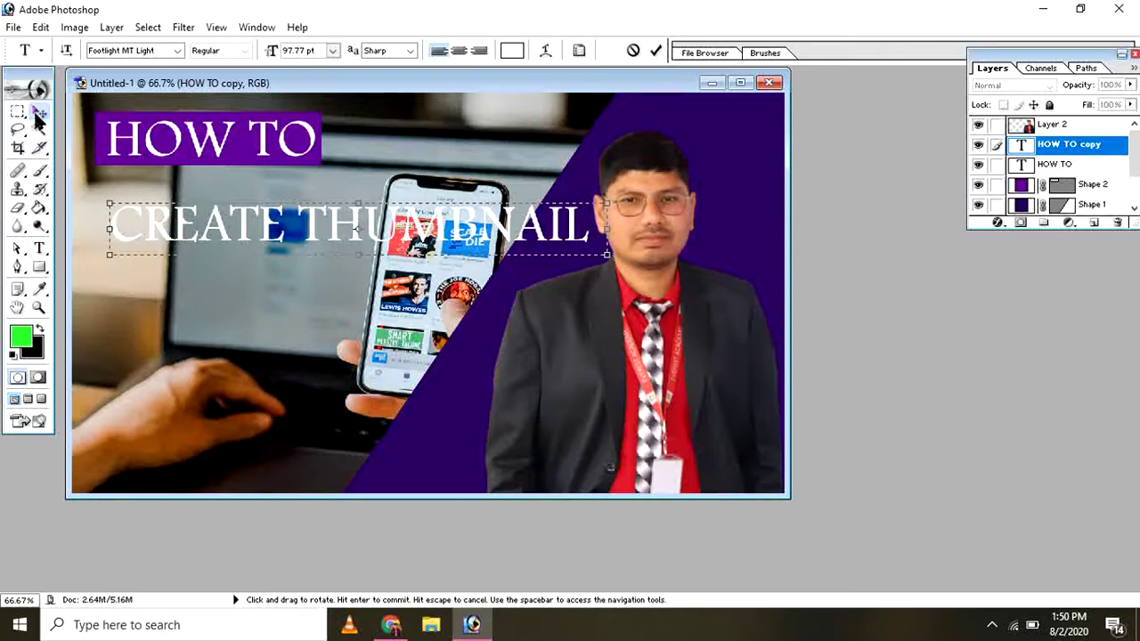
drag(321, 218, 296, 190)
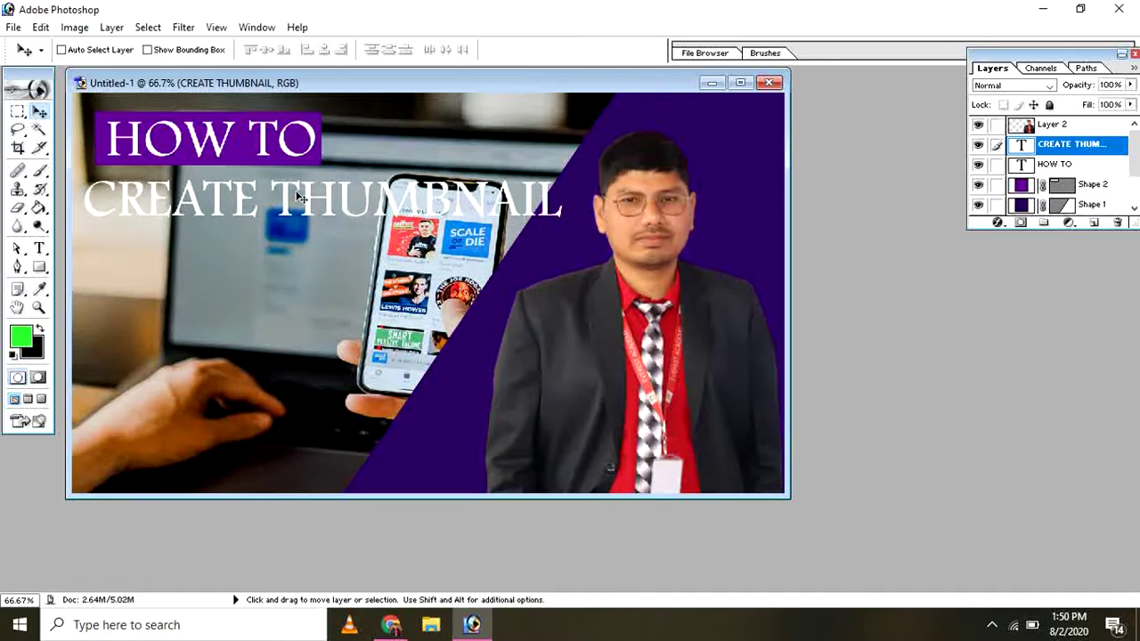
drag(298, 198, 299, 239)
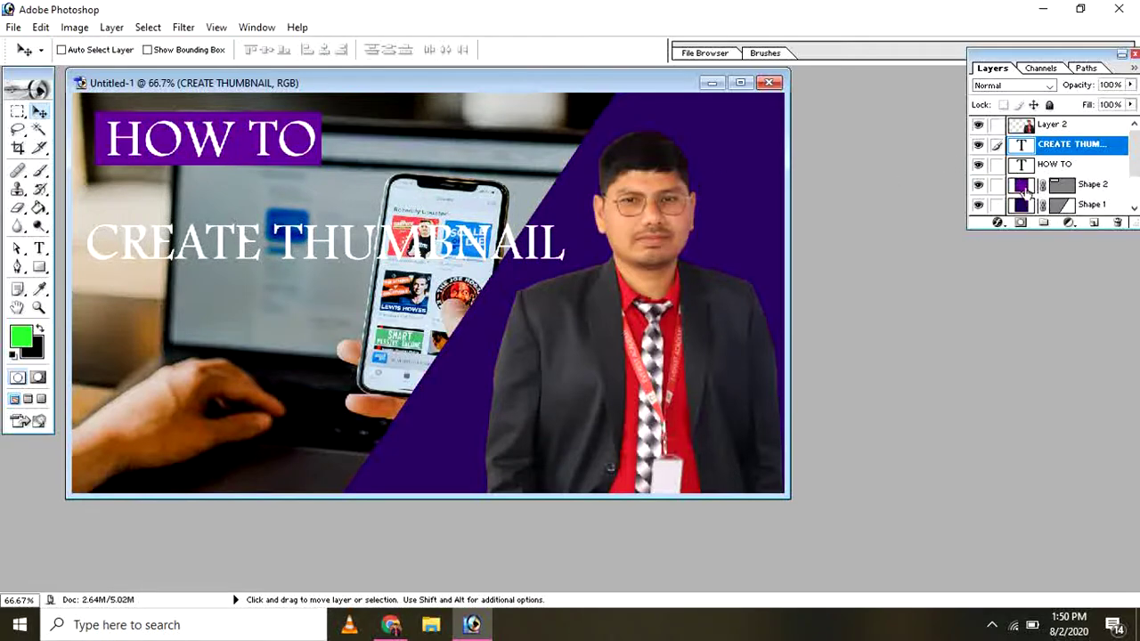
Duplicate the purple bar layer Shape 2 as "Shape 2 copy" and place the copy behind the start of "CREATE THUMBNAIL"
click(1024, 187)
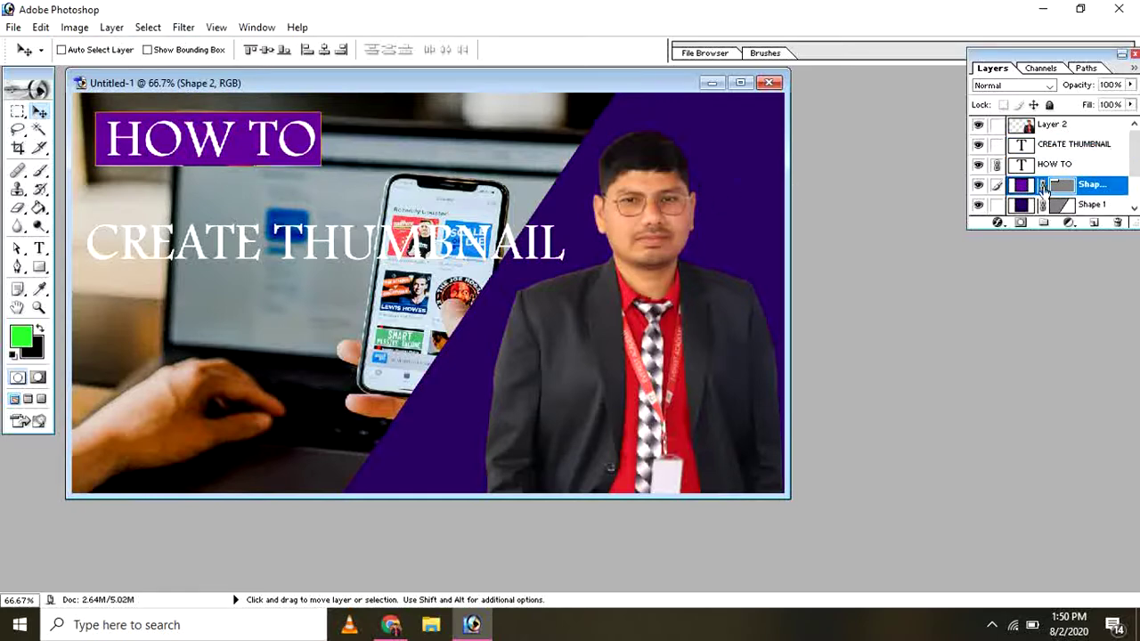
click(111, 27)
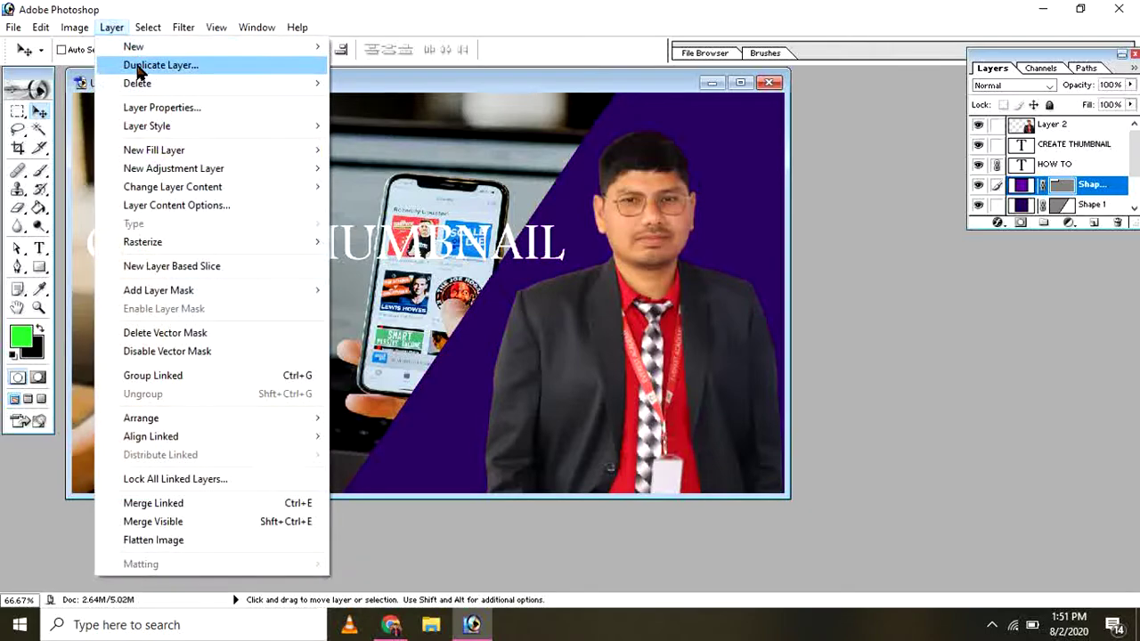
click(142, 66)
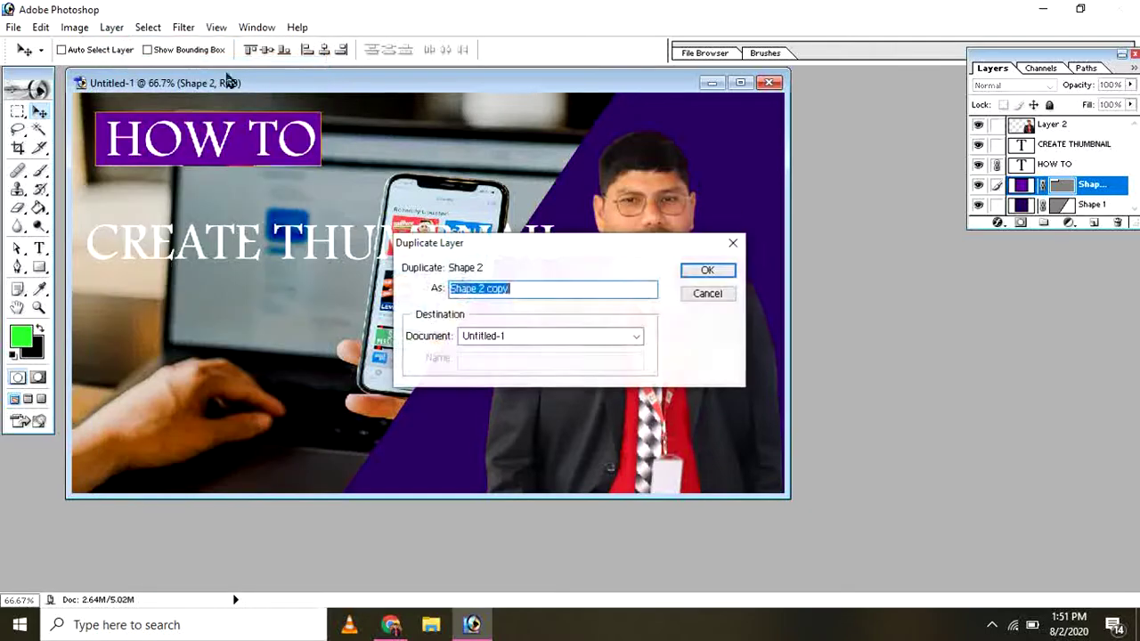
click(703, 271)
drag(247, 153, 237, 259)
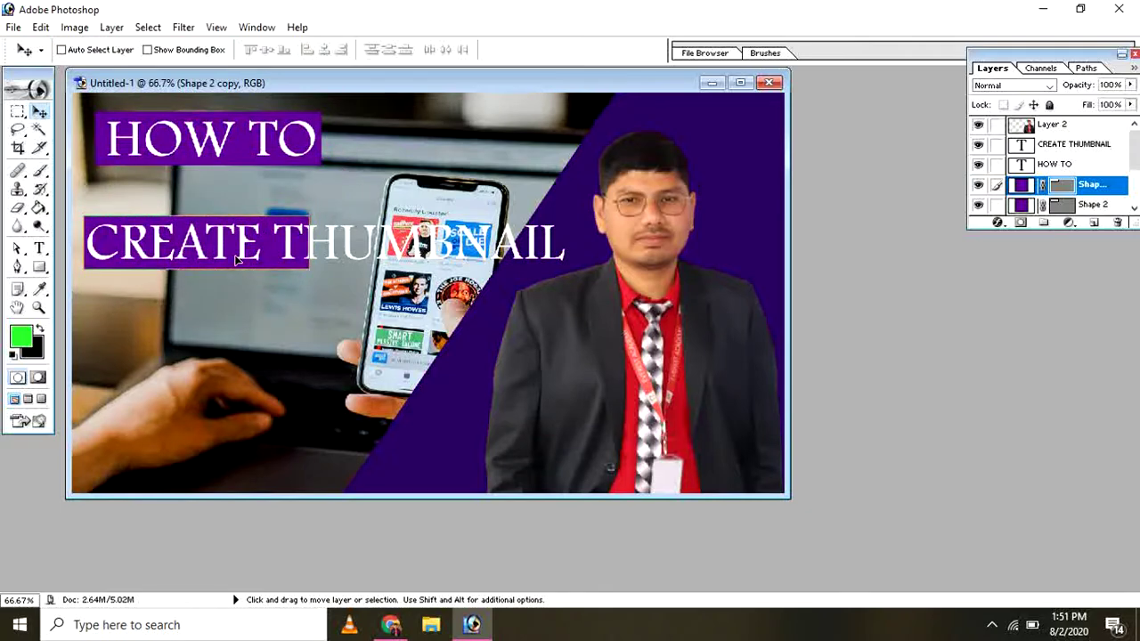
Stretch the duplicated bar to about 216.6% width so it backs the whole "CREATE THUMBNAIL" line, and apply the transformation
key(ctrl+t)
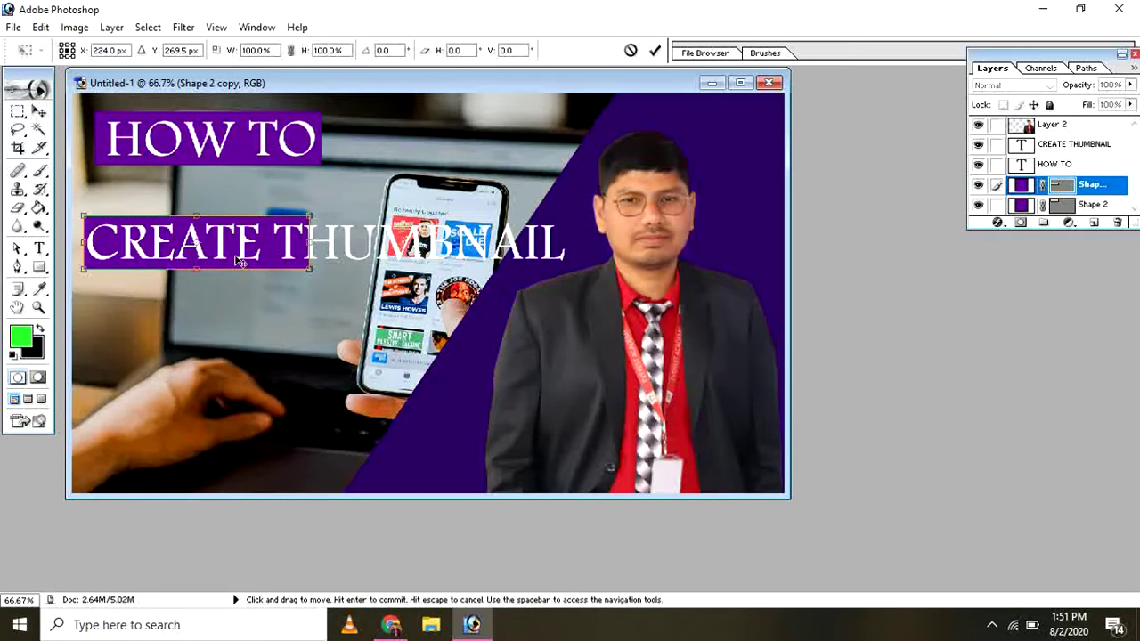
drag(322, 242, 568, 263)
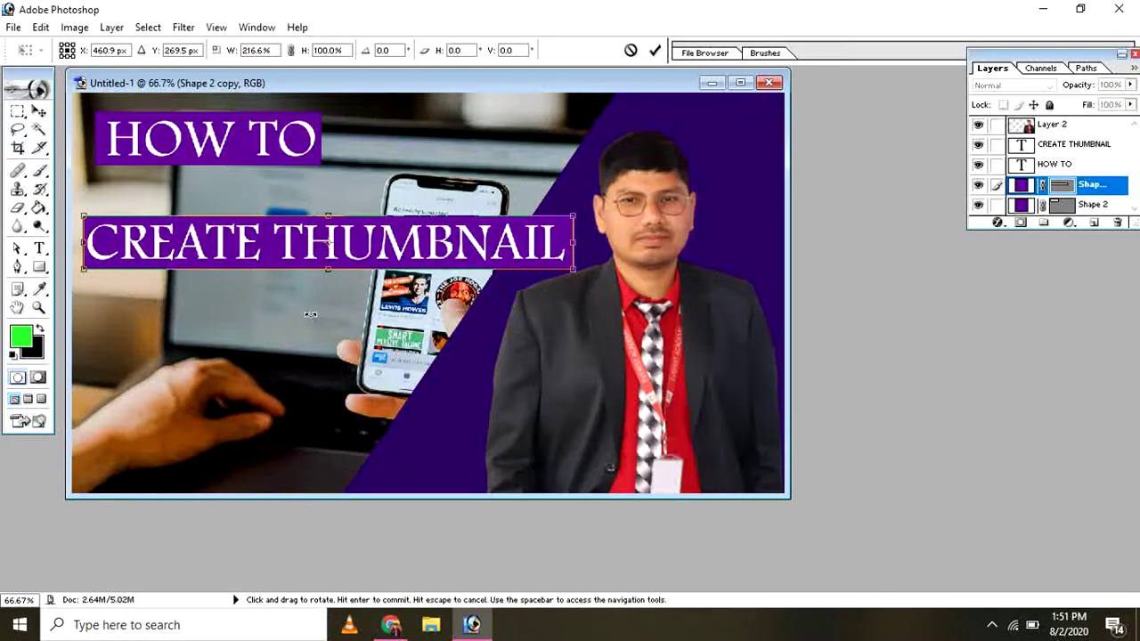
click(39, 112)
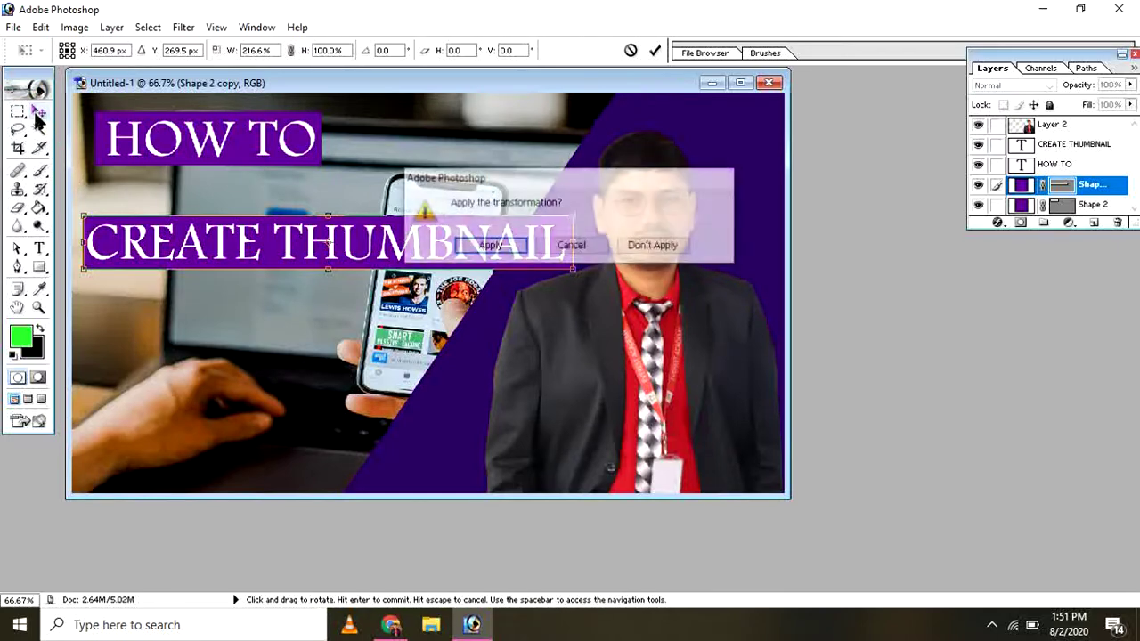
click(496, 248)
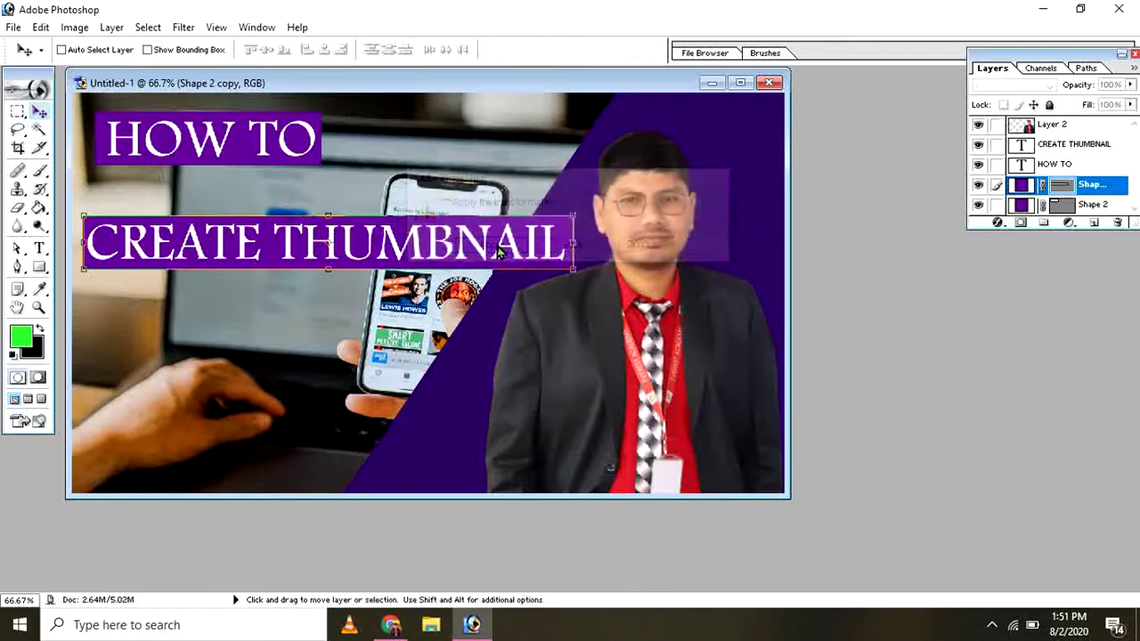
Nudge the wide bar slightly left, and move the "HOW TO" title with its linked bar down to just above it
click(40, 268)
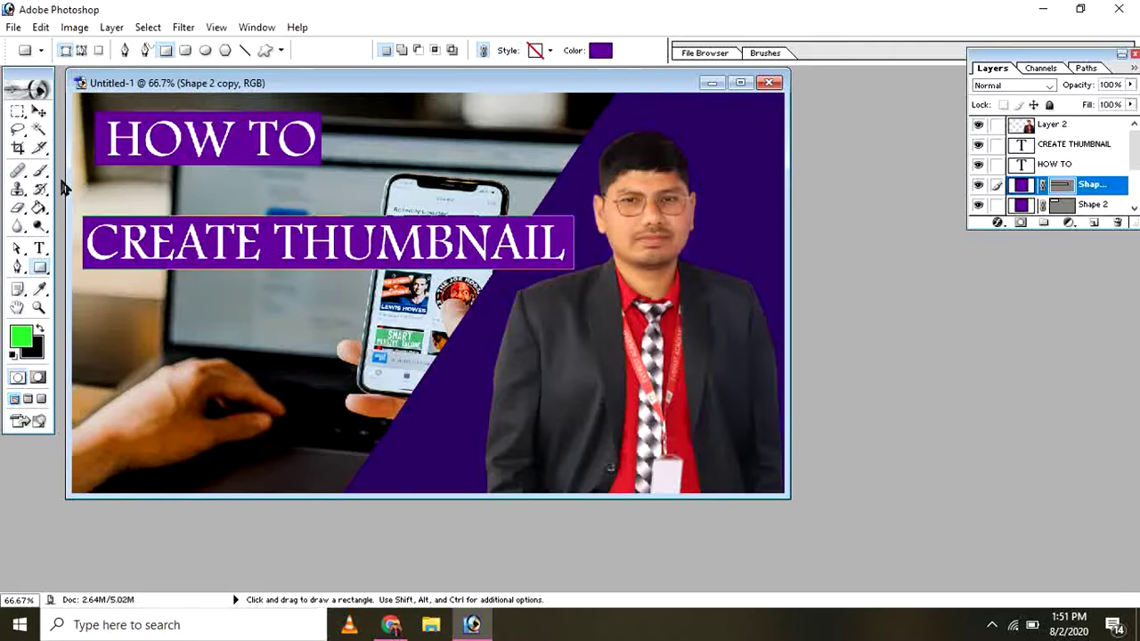
click(40, 112)
drag(224, 121, 218, 122)
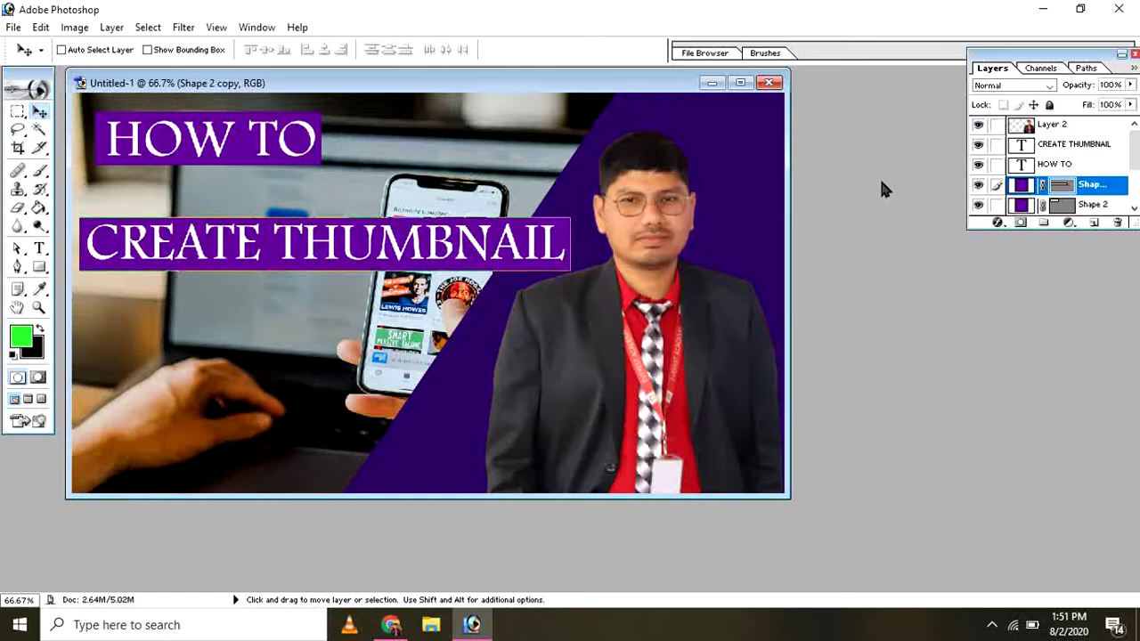
click(1058, 167)
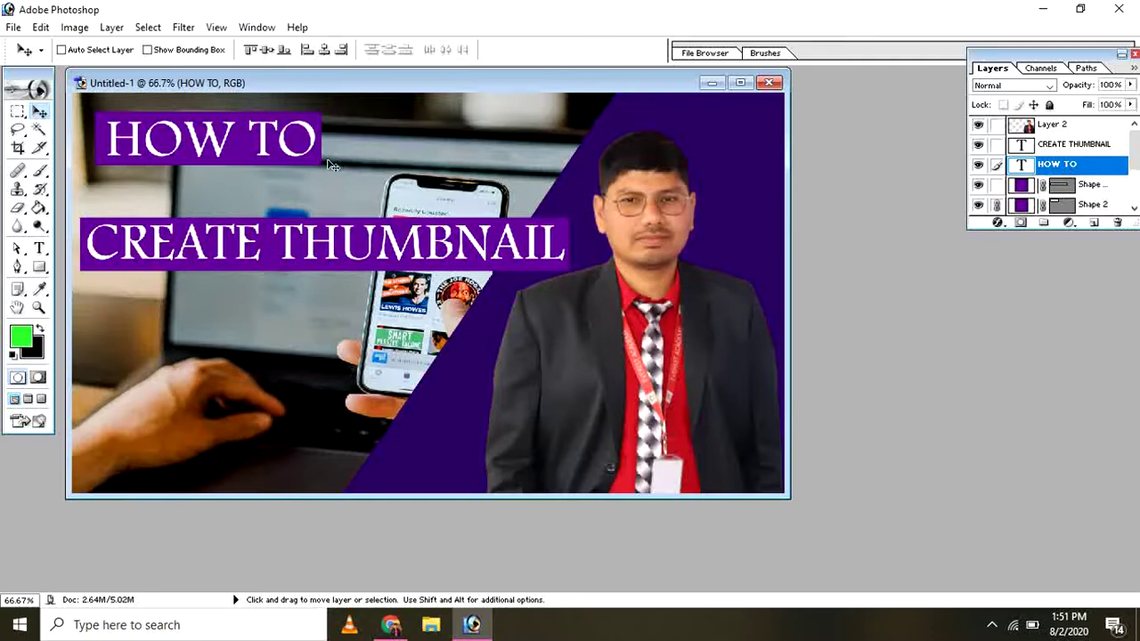
drag(269, 140, 256, 195)
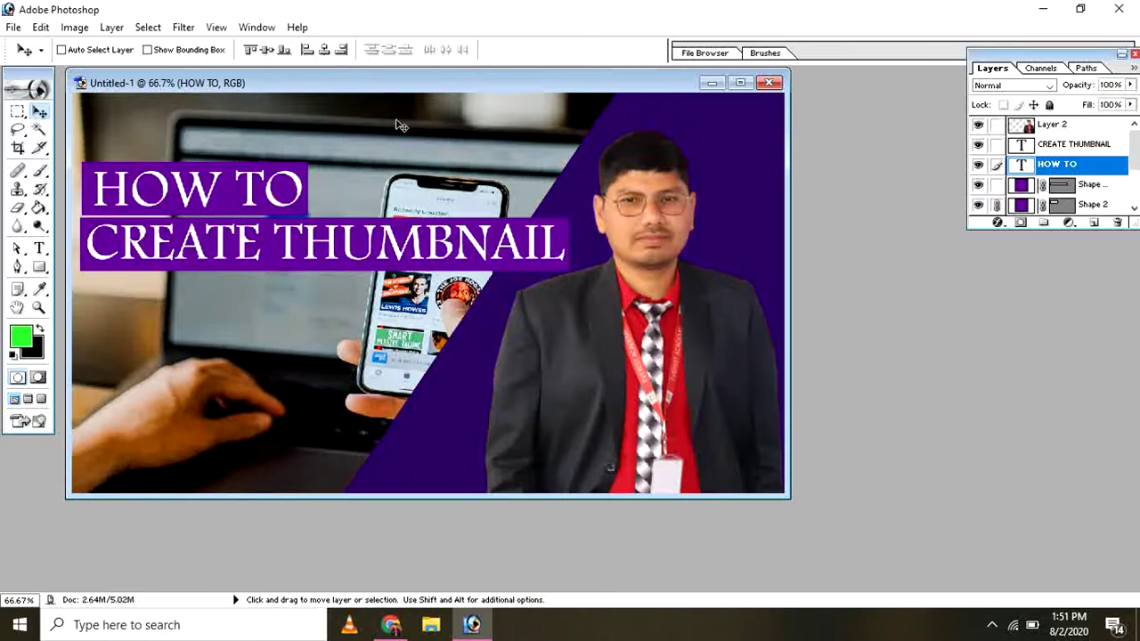
Duplicate the "HOW TO" text layer as "HOW TO copy" and place the copy above the "HOW TO" title
click(114, 28)
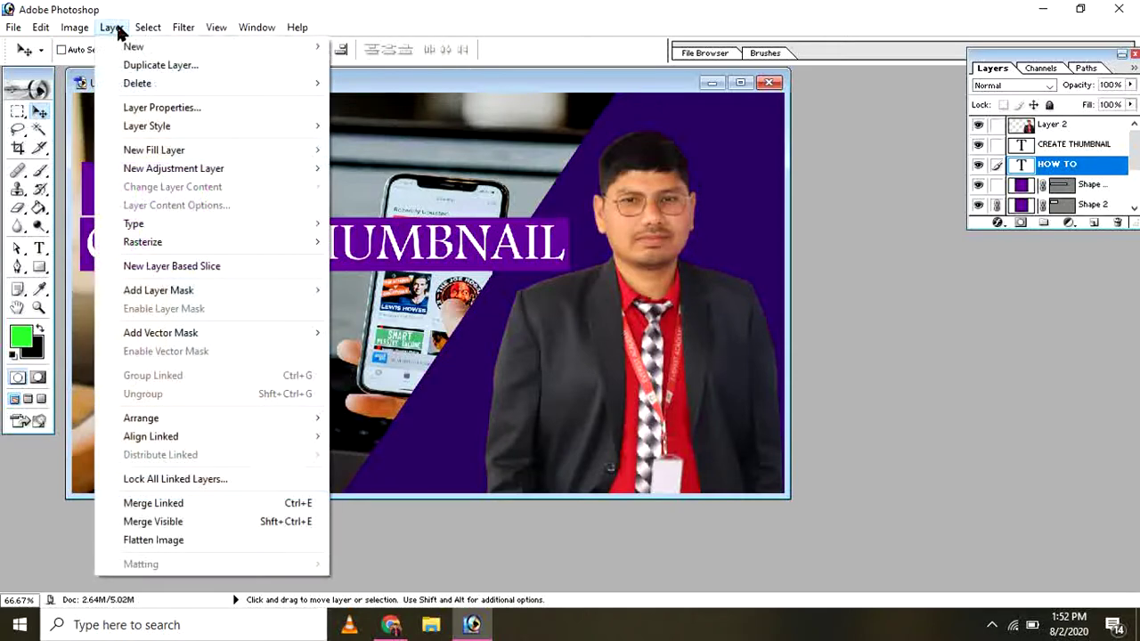
click(143, 65)
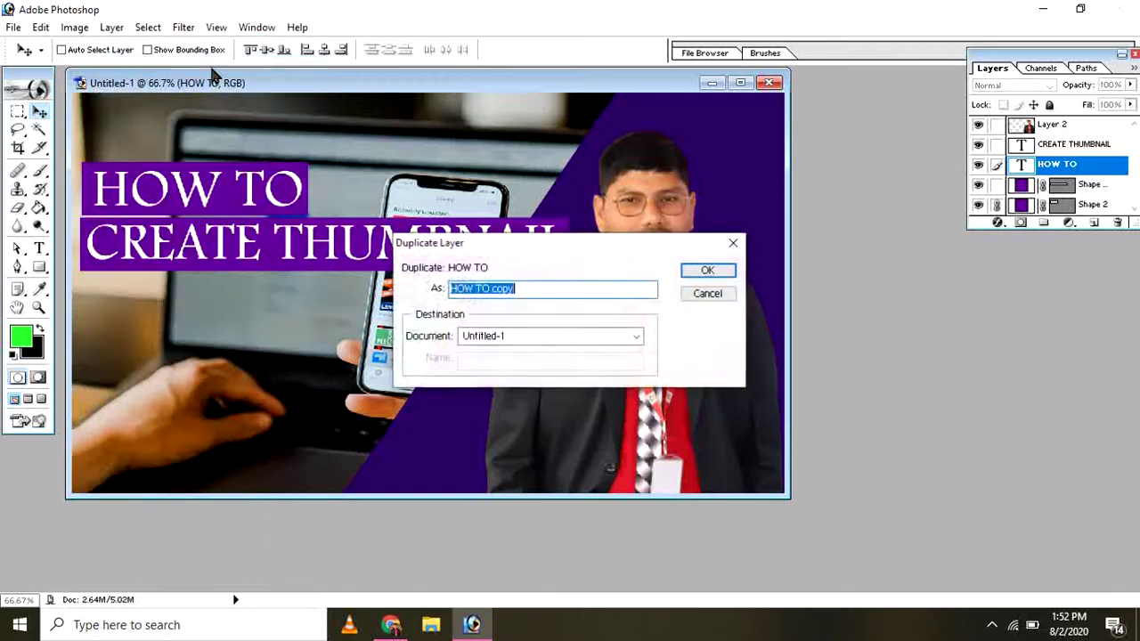
click(698, 273)
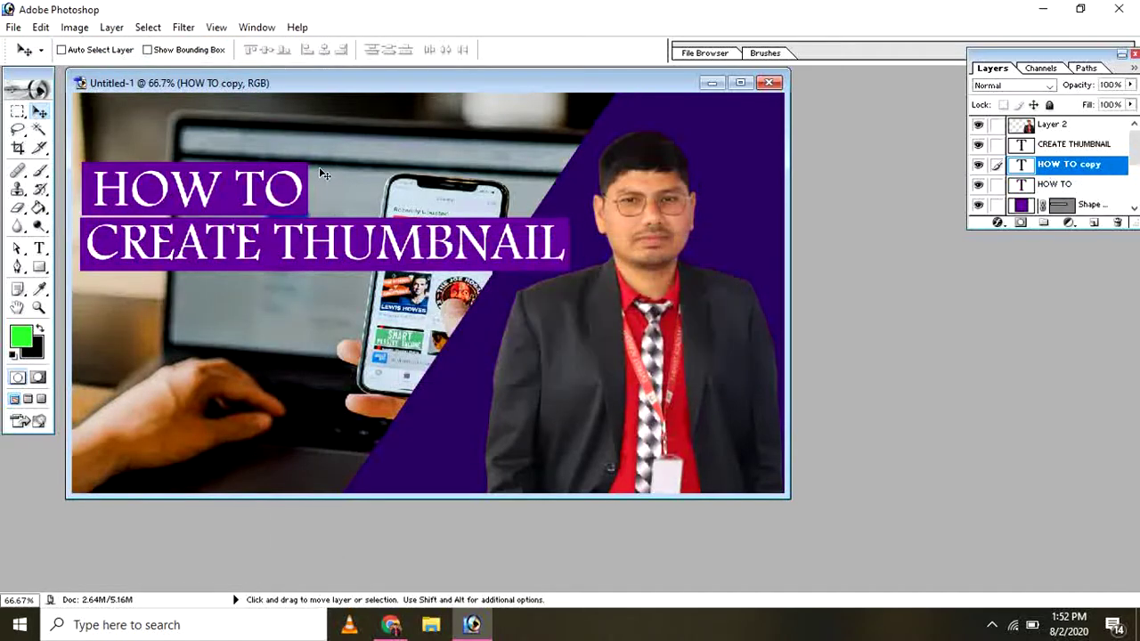
drag(218, 194, 196, 131)
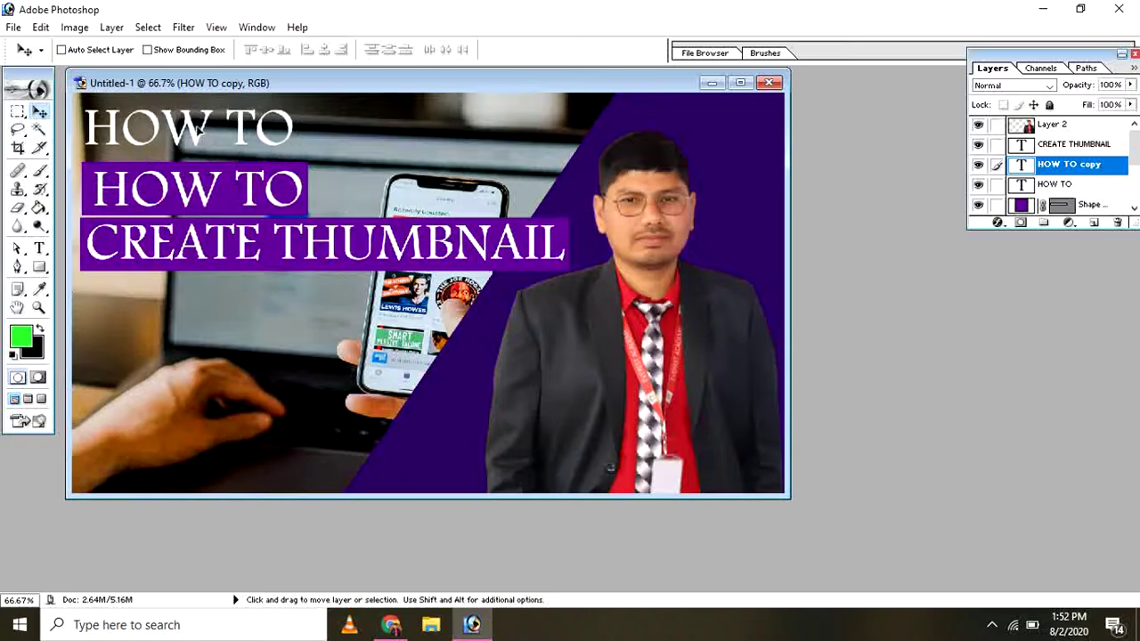
Clear all the wording from the duplicated "HOW TO" text above the title
click(39, 252)
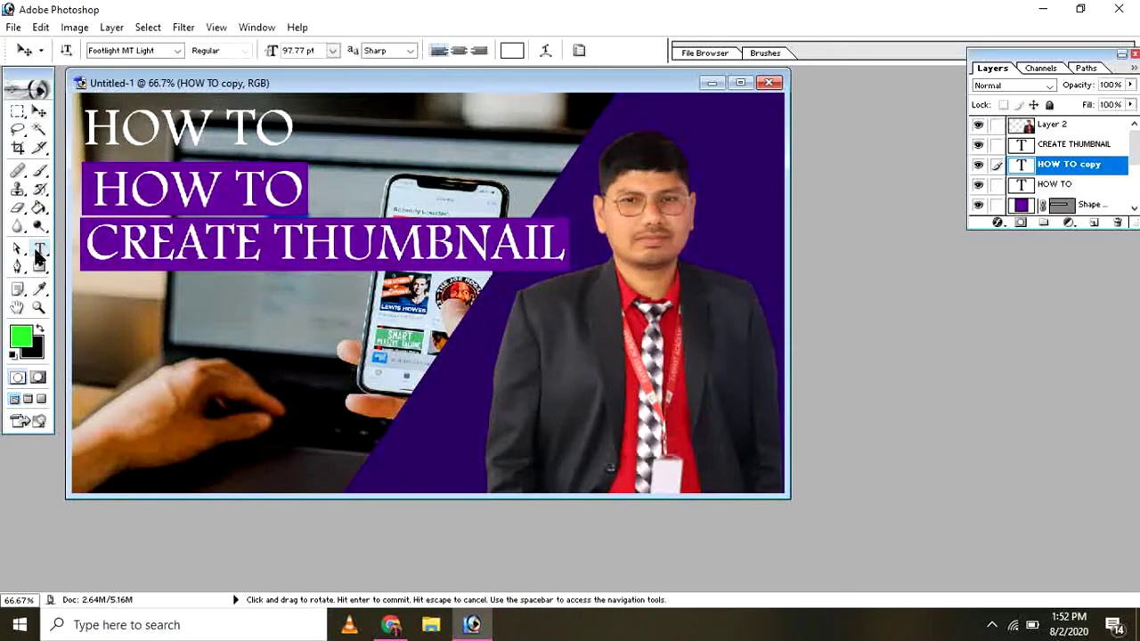
click(192, 132)
key(BackSpace)
key(BackSpace)
key(BackSpace)
key(BackSpace)
key(BackSpace)
key(BackSpace)
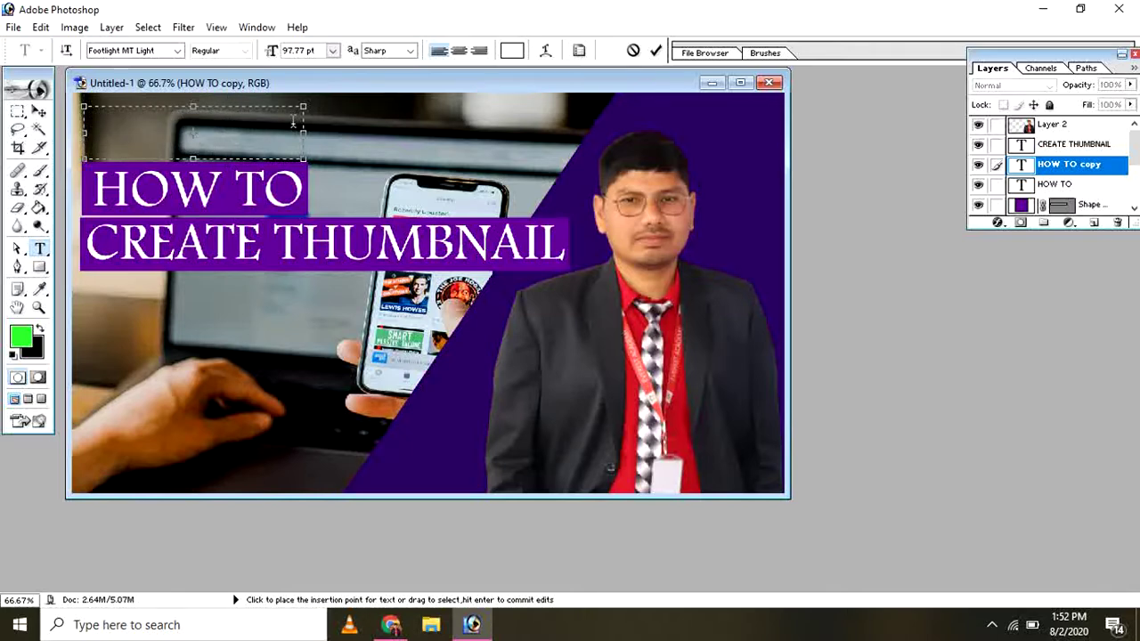
text(1)
key(BackSpace)
text(learn)
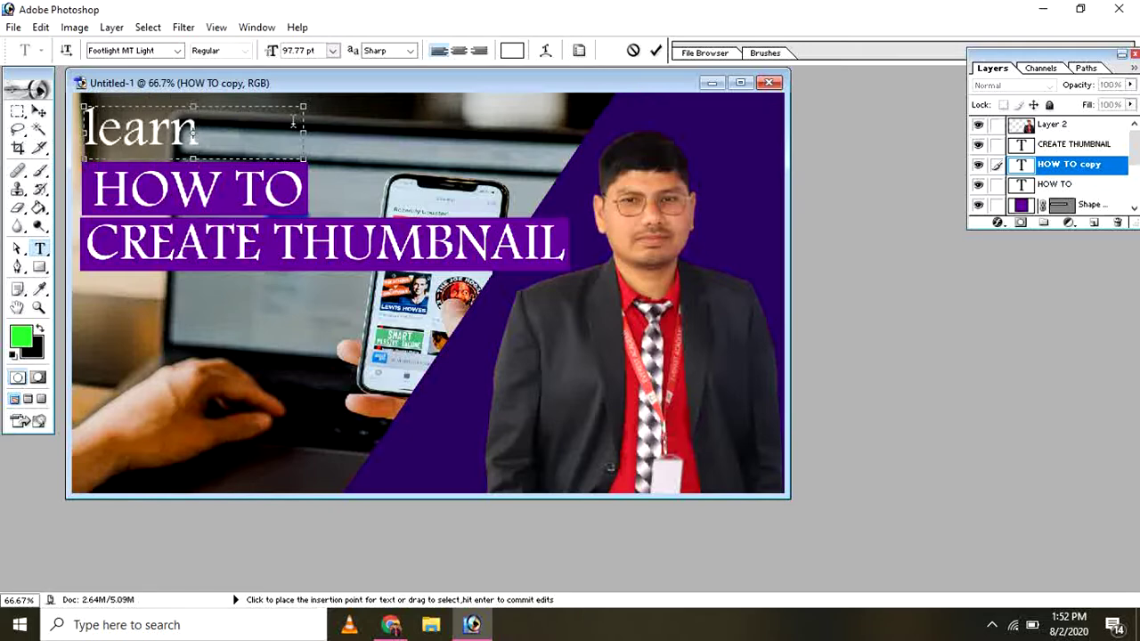
key(BackSpace)
key(BackSpace)
key(BackSpace)
key(BackSpace)
key(BackSpace)
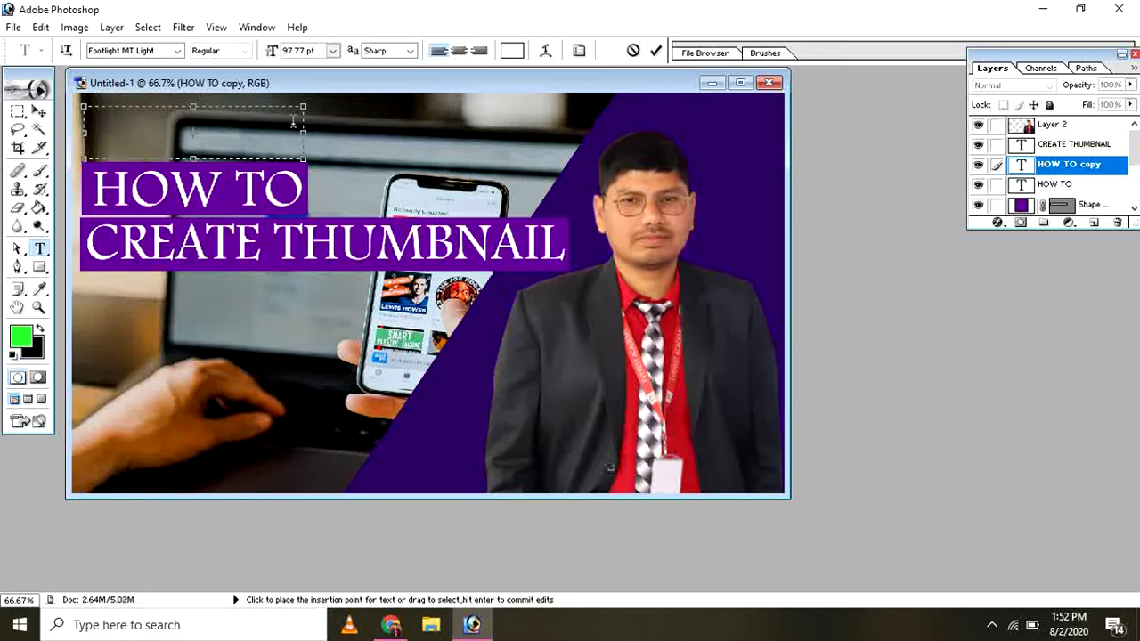
Enter "LEARN" in the emptied text box, narrow the box closer to the word and commit the text
text(LEARN)
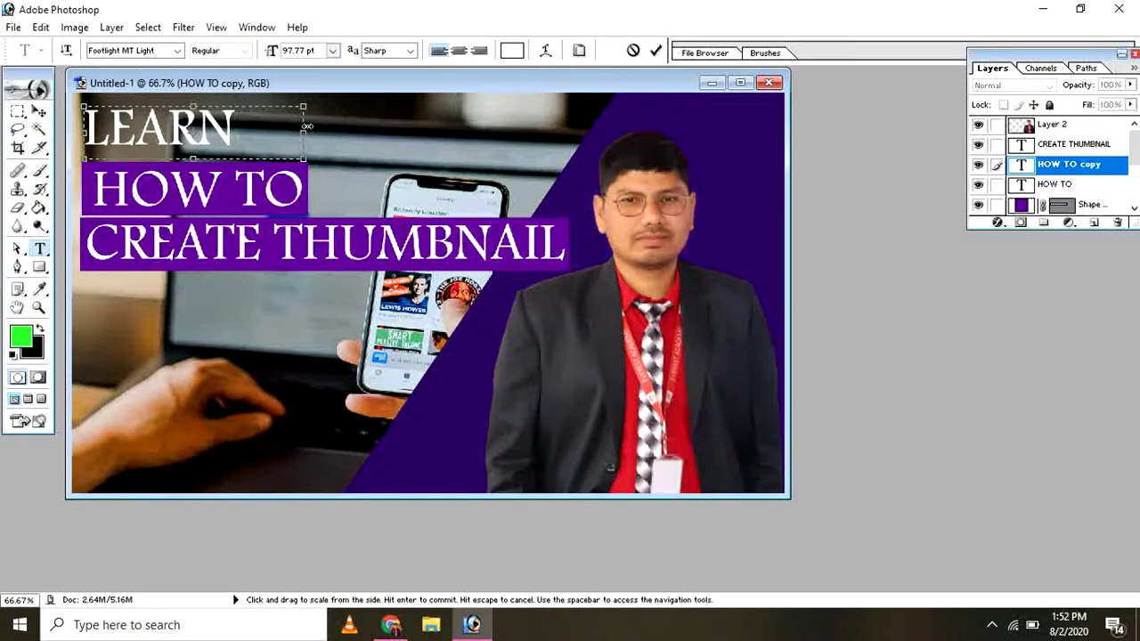
drag(306, 126, 259, 117)
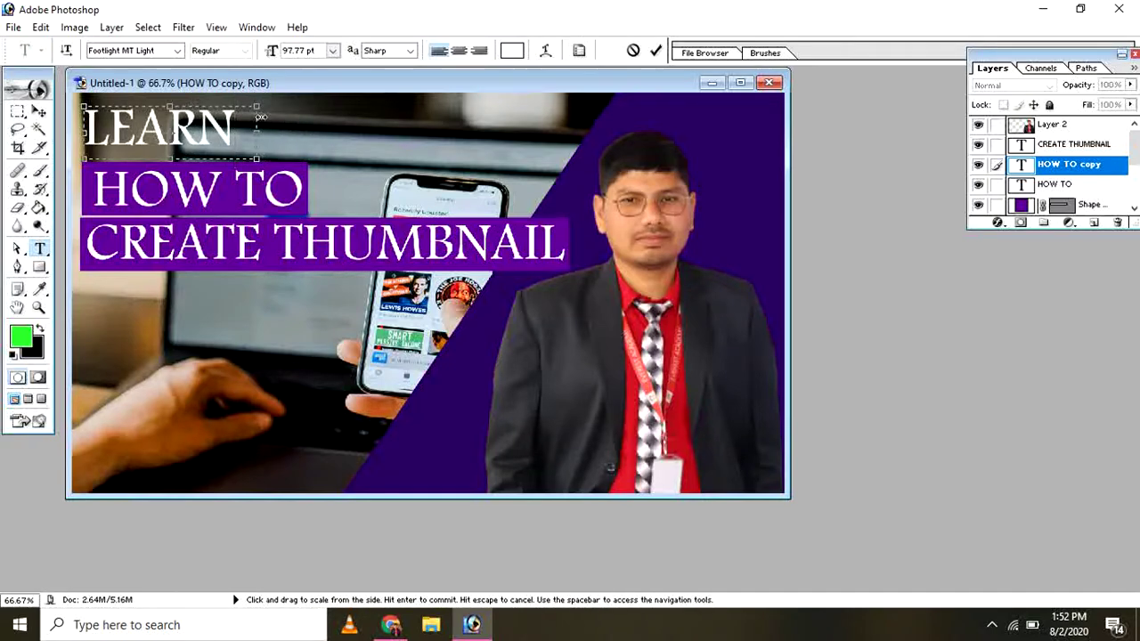
click(40, 113)
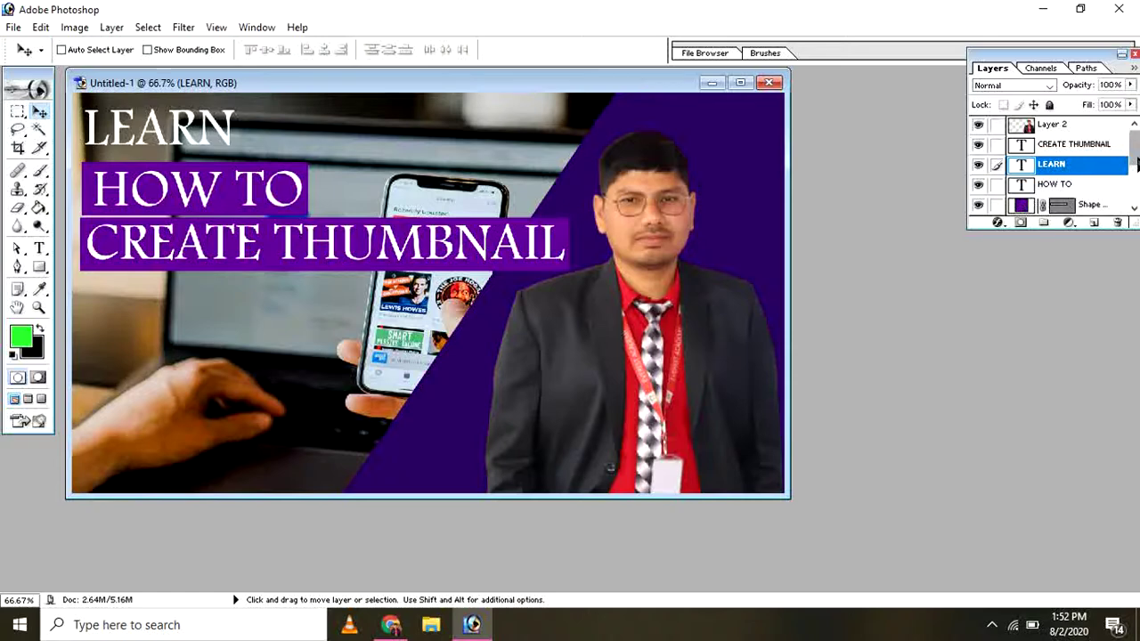
Duplicate the "HOW TO" bar layer Shape 2 as "Shape 2 copy 2" and place the copy behind "LEARN"
scroll(1137, 160, down, 1)
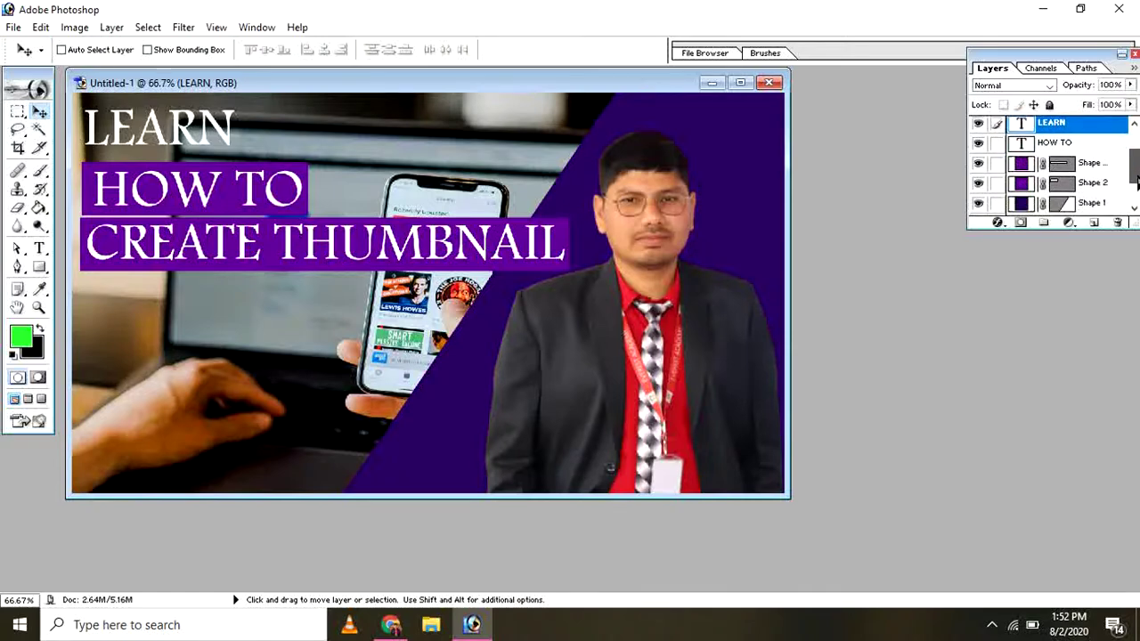
double_click(1022, 182)
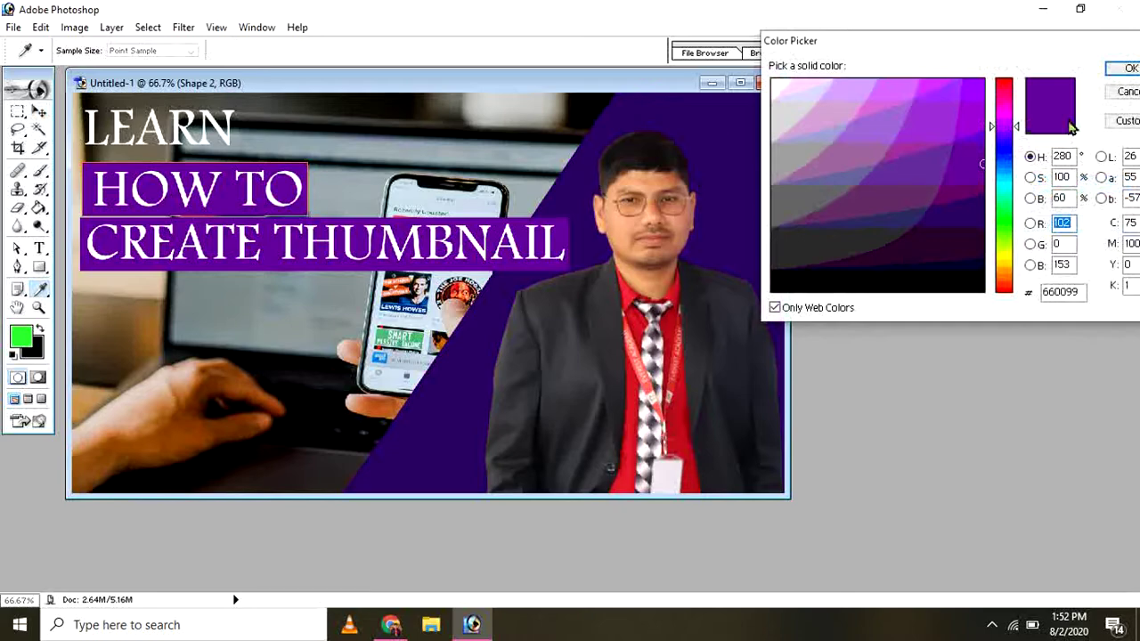
click(1123, 69)
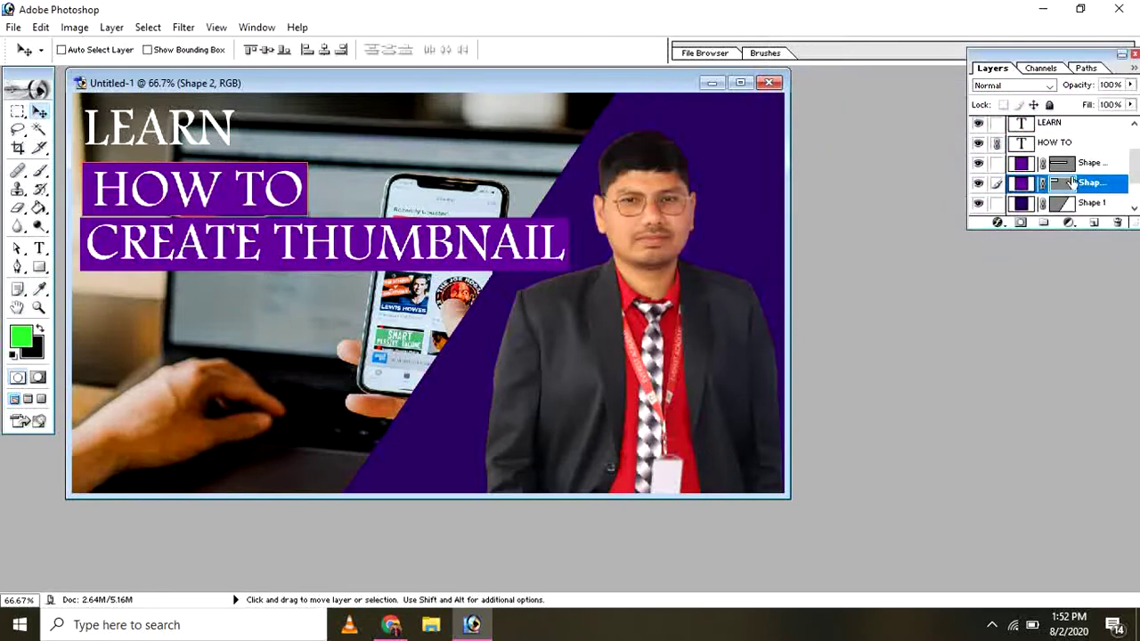
click(114, 27)
click(133, 63)
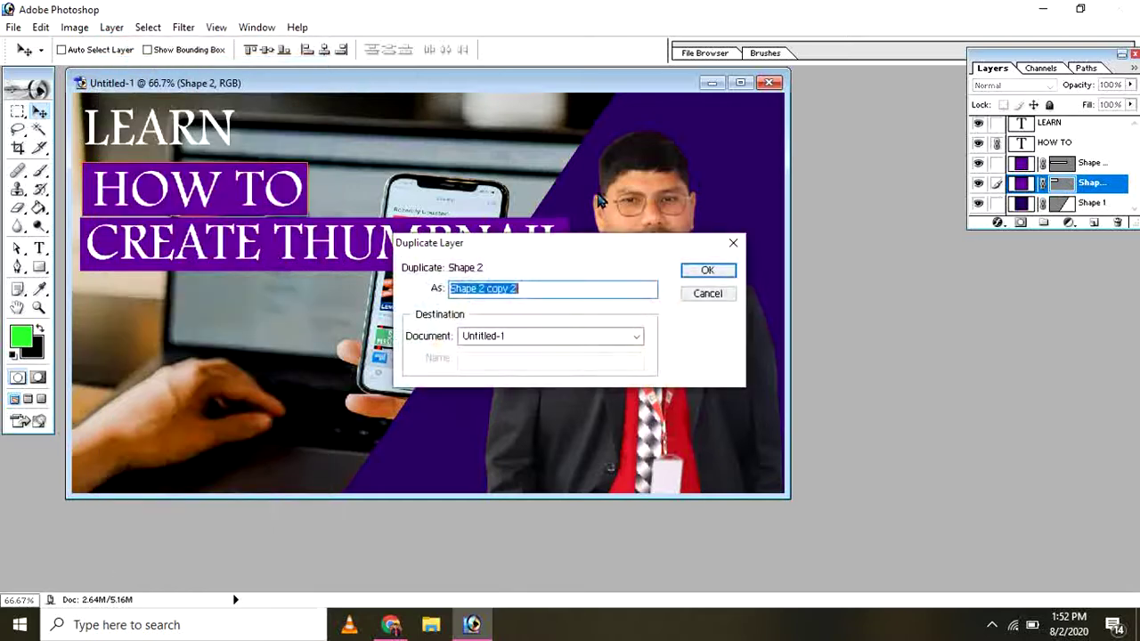
click(712, 270)
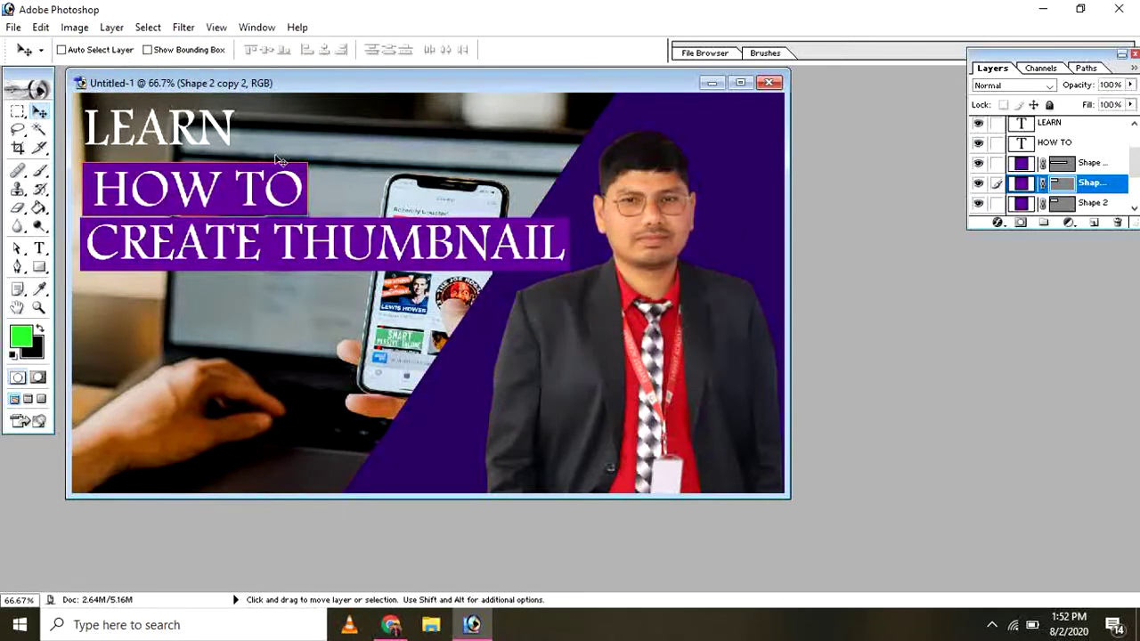
drag(219, 174, 217, 117)
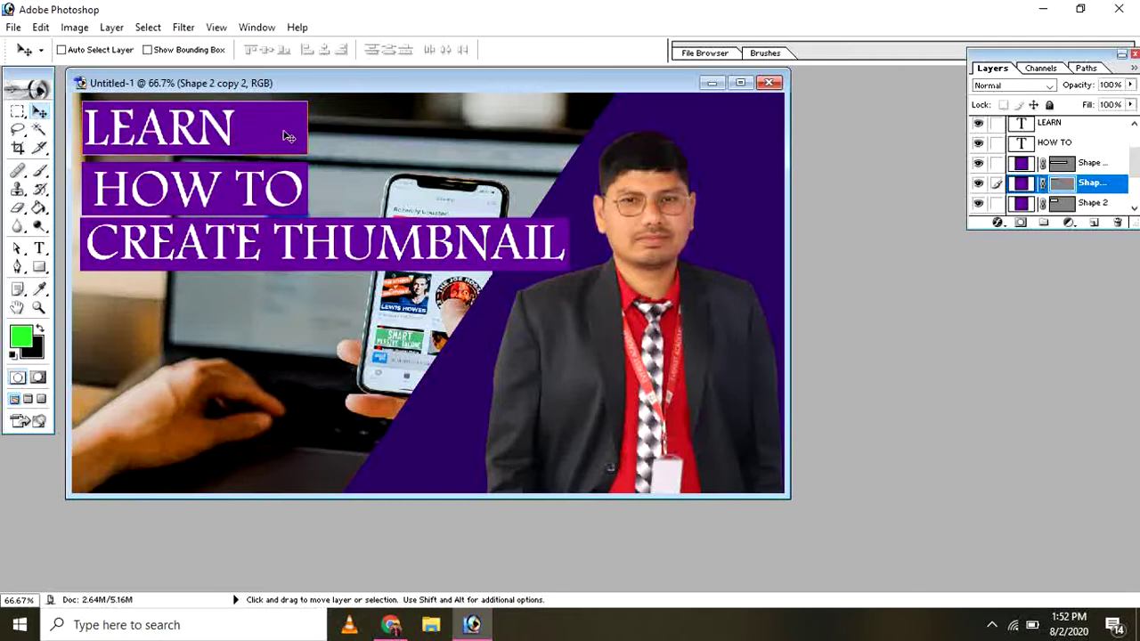
Narrow the bar behind "LEARN" to about 73.8% width to fit the word, and apply the transformation
key(ctrl+t)
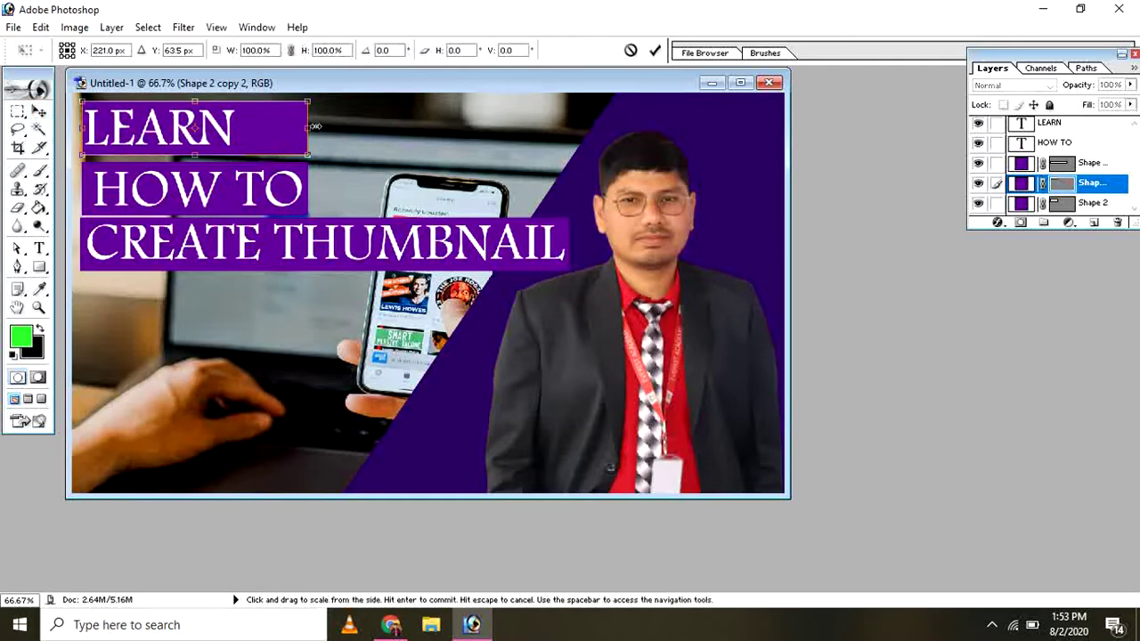
drag(307, 127, 248, 129)
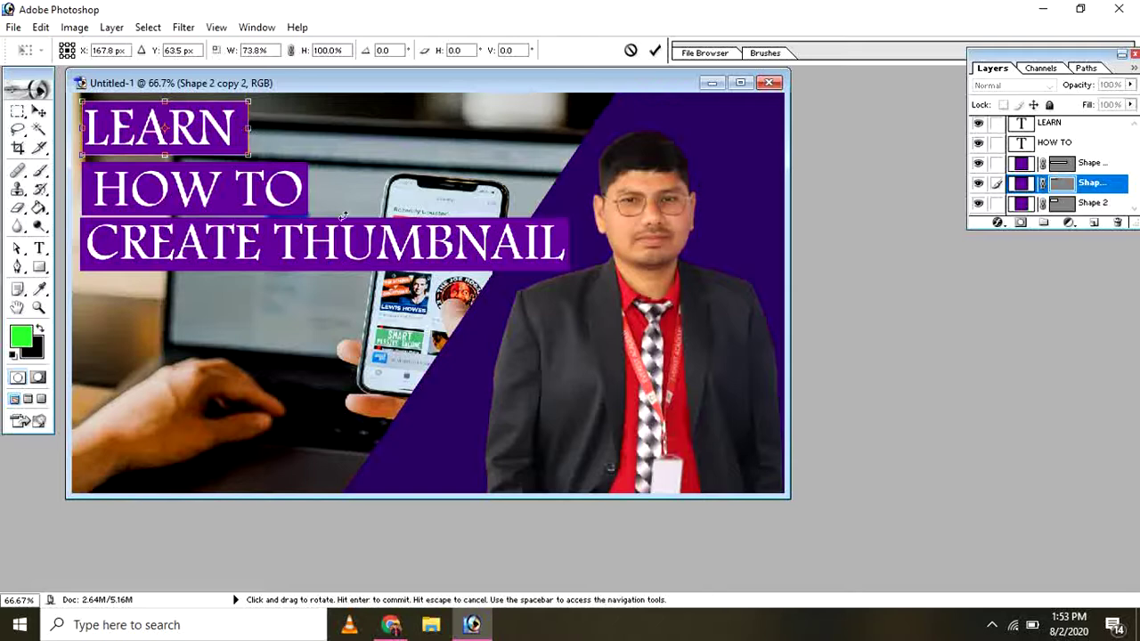
click(36, 112)
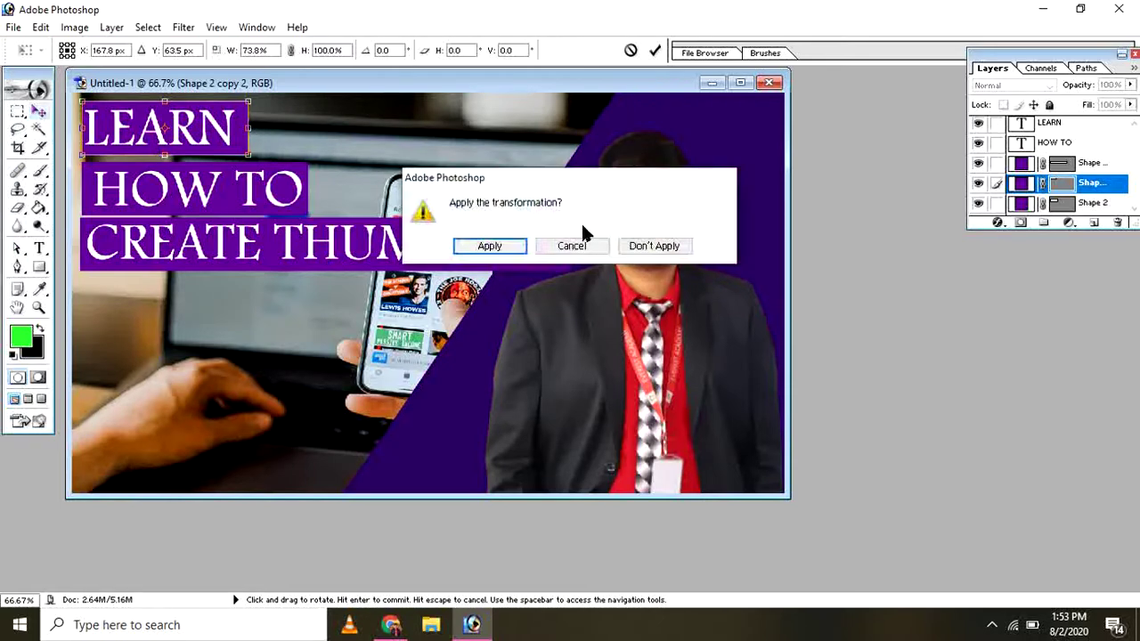
click(508, 253)
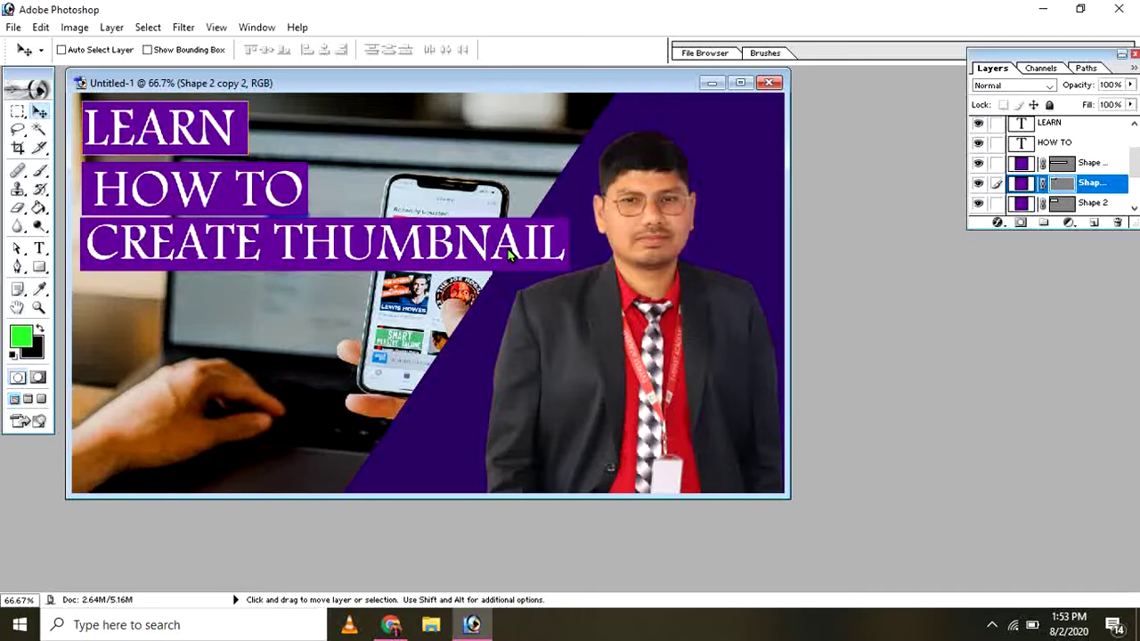
Save the document as CREATE THUMBNAIL.psd and a High-quality JPEG copy as "CREATE THUMBNAIL copy.jpg" in the "thumbnail and intro requirements" folder
click(13, 28)
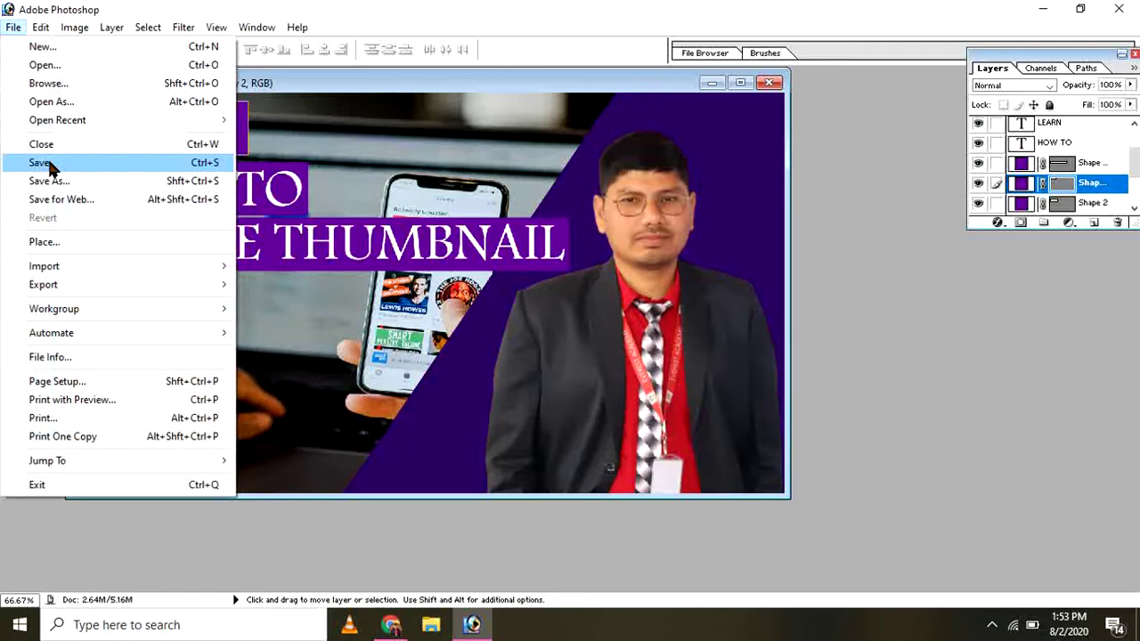
click(49, 165)
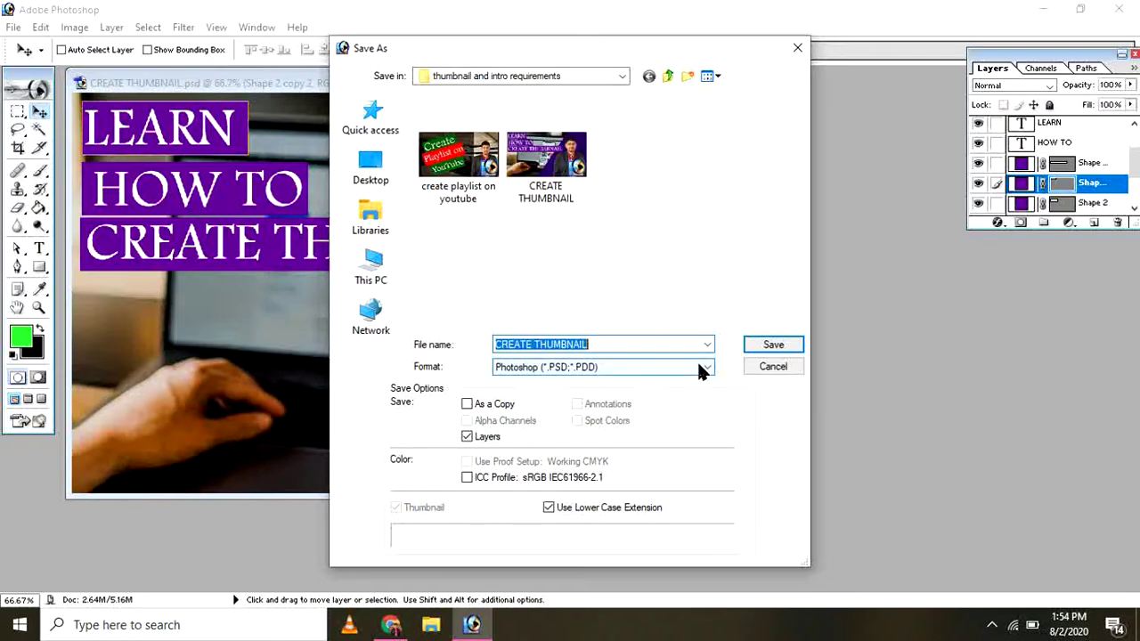
click(696, 363)
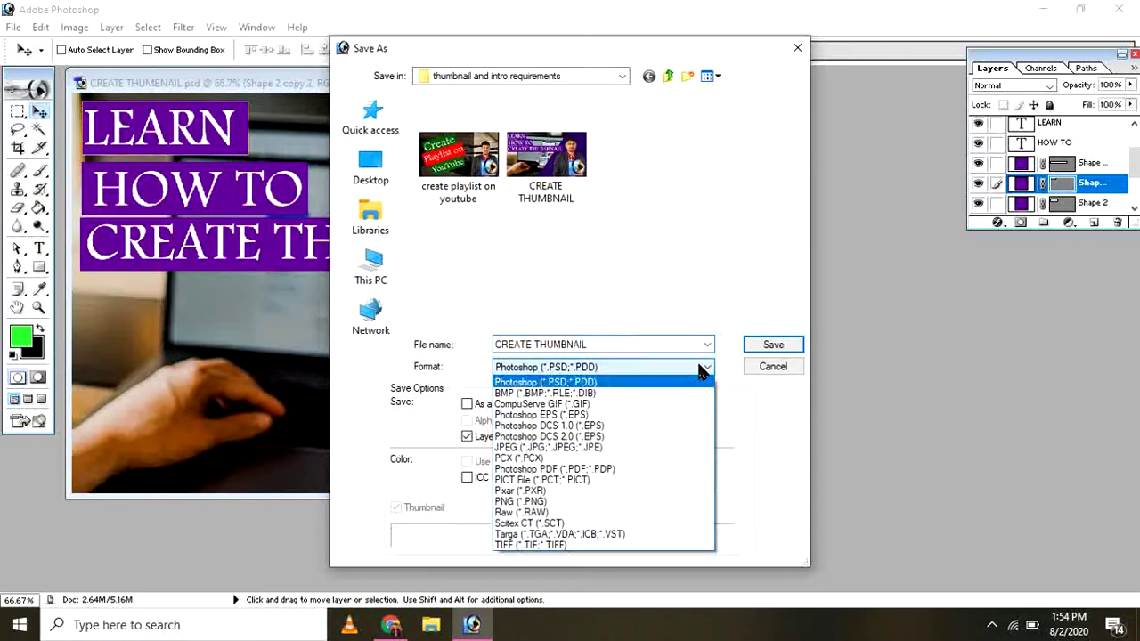
click(656, 453)
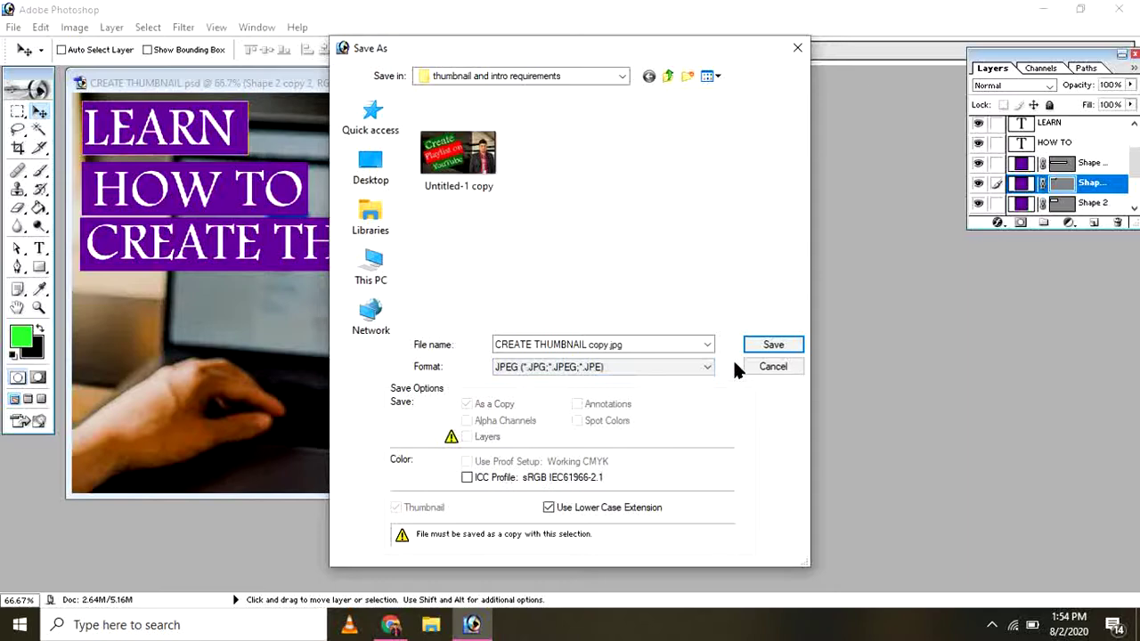
click(777, 346)
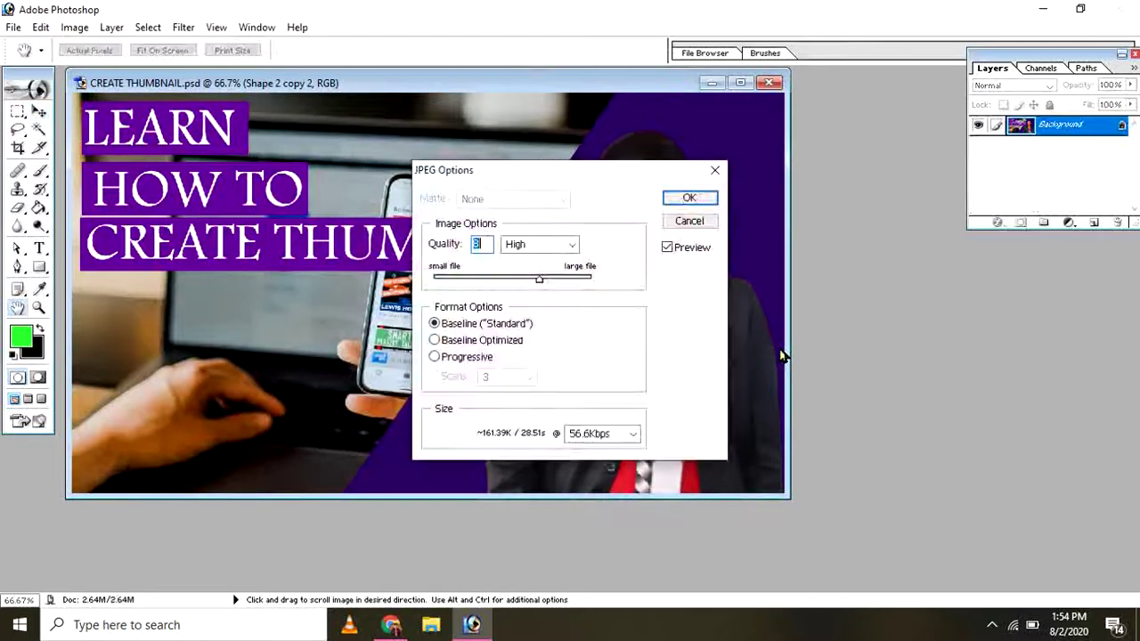
click(696, 198)
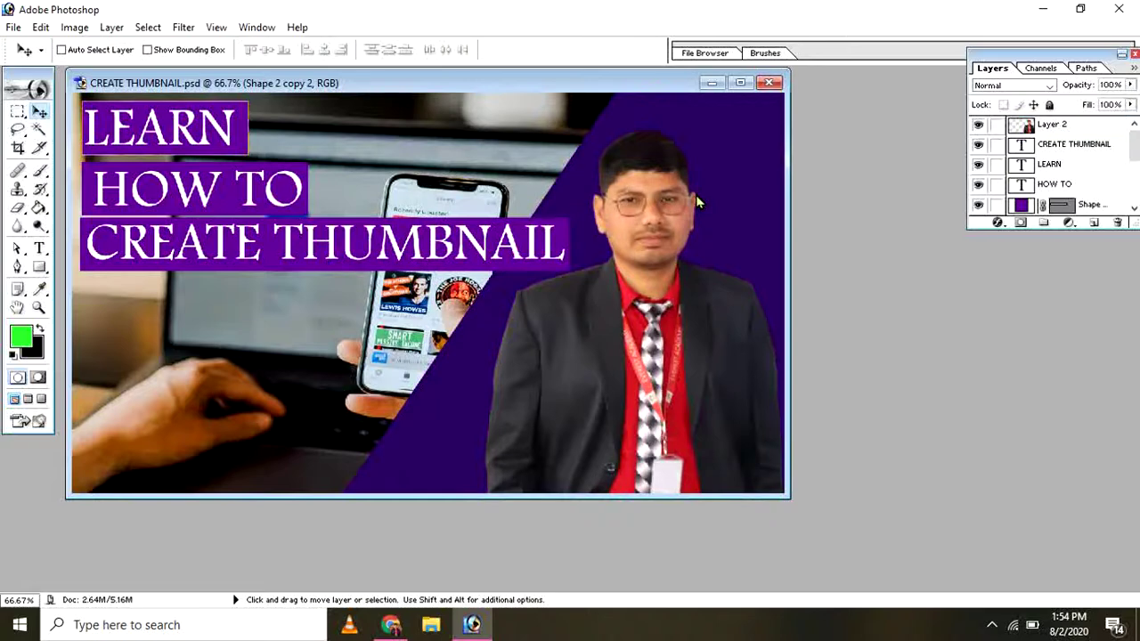